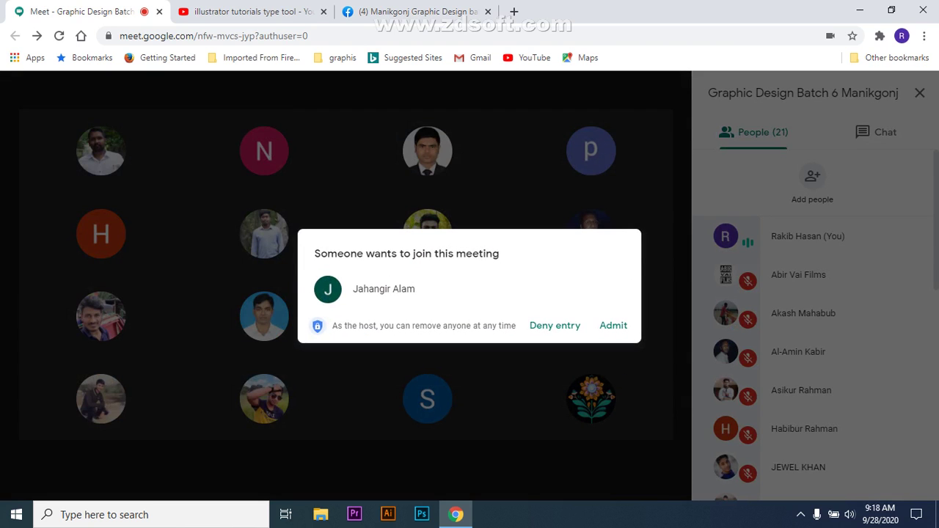
Step: Admit the waiting student so 22 people are in the class, and show the hidden tray icons
left_click(616, 326)
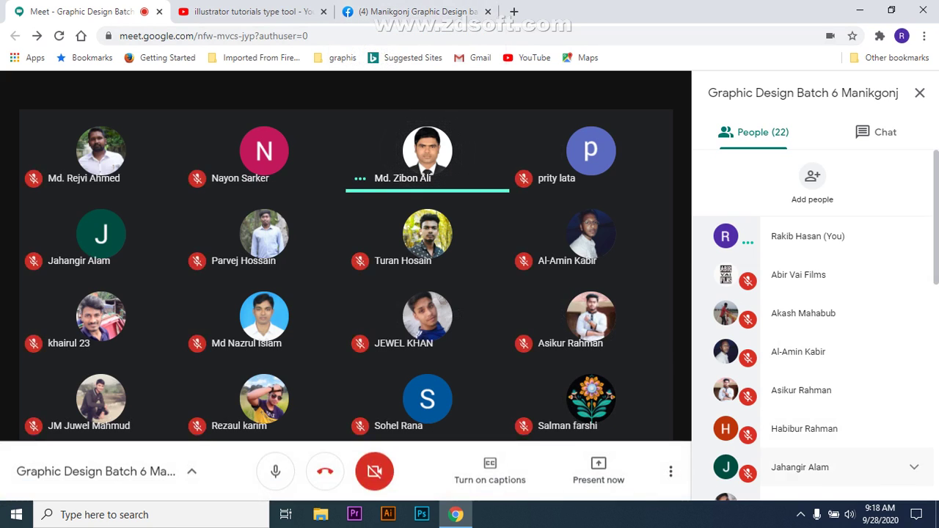
left_click(801, 514)
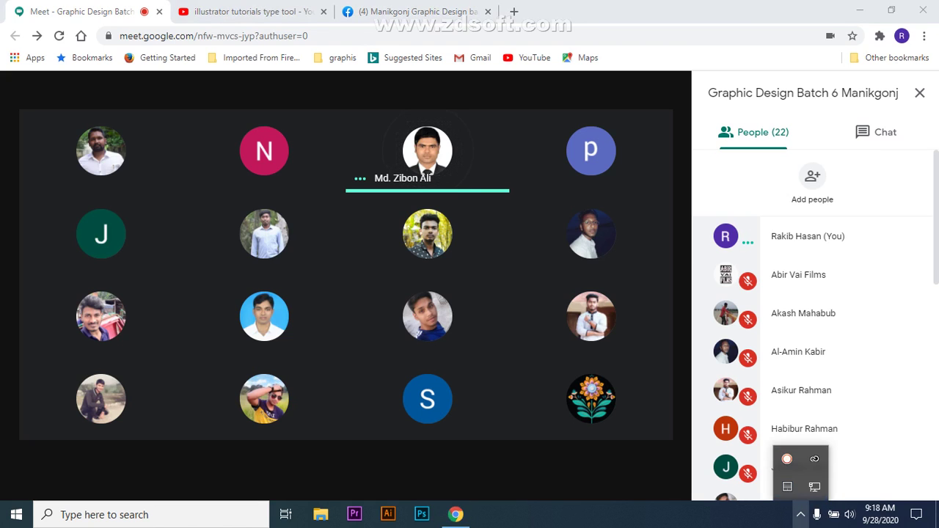
Step: Hide the tray icons again and switch the Meet class to full screen
left_click(800, 514)
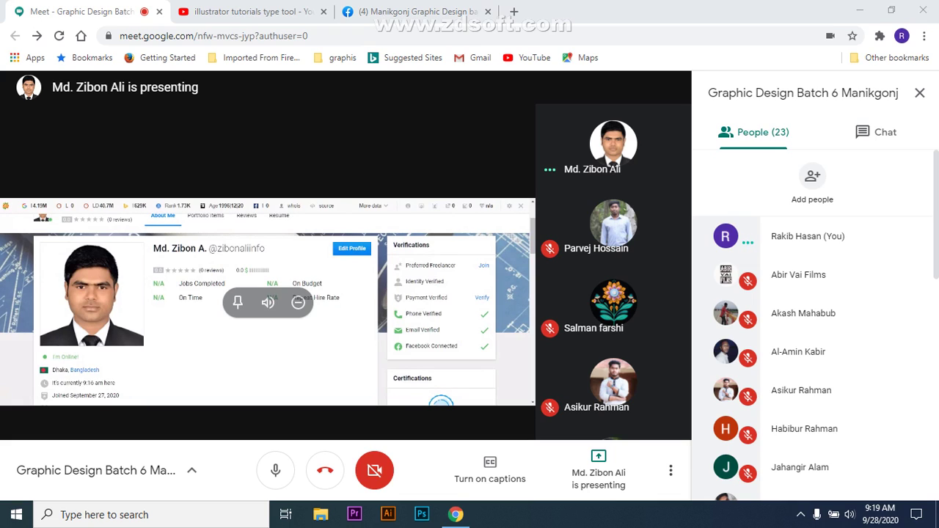
left_click(670, 470)
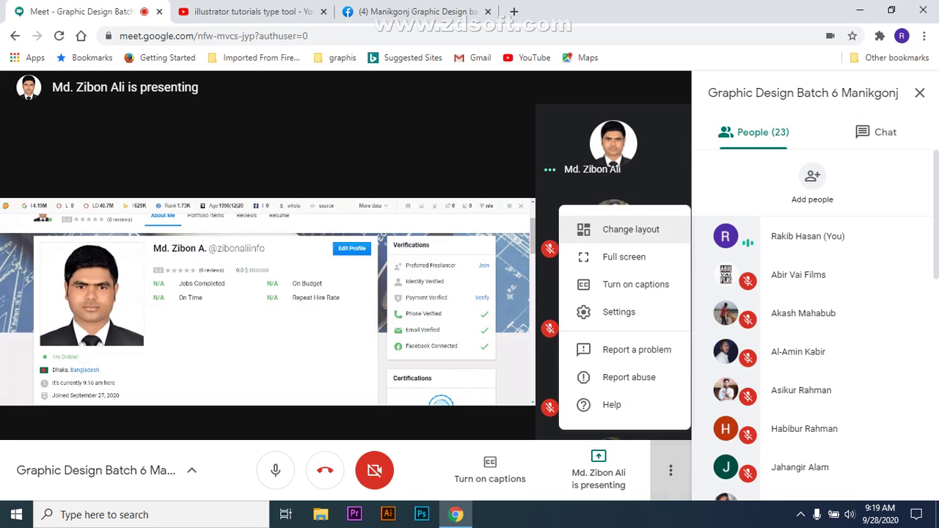
left_click(624, 257)
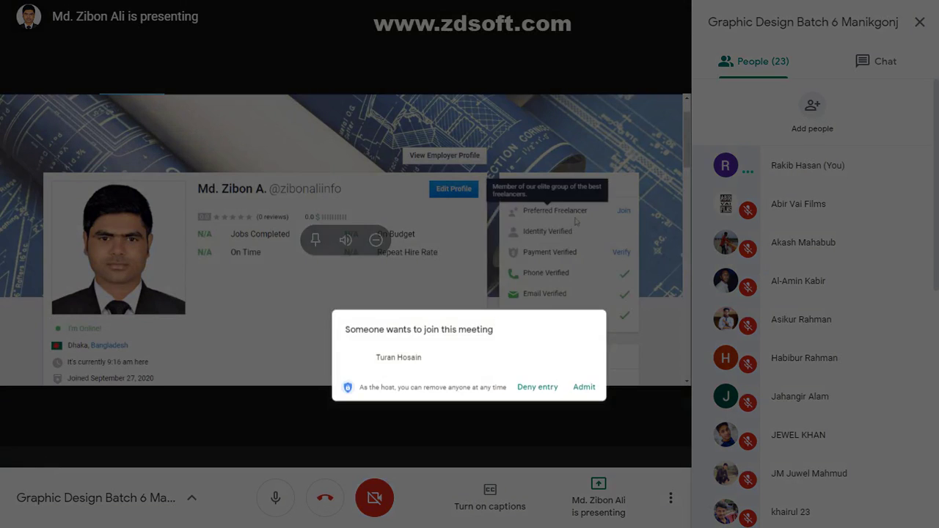
Step: Admit the next waiting participant, bringing the call to 24 people
left_click(613, 302)
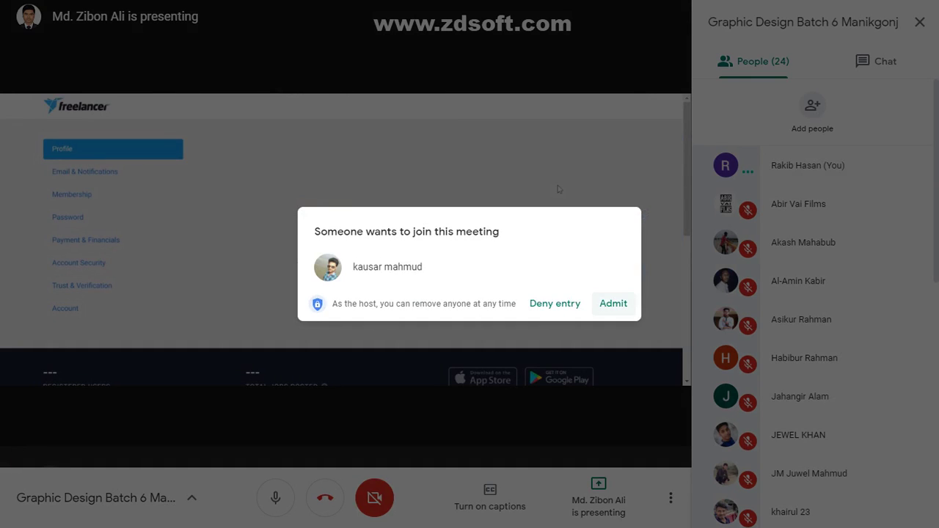
Step: Admit the two remaining waiting participants, bringing the class to 26 people
left_click(614, 303)
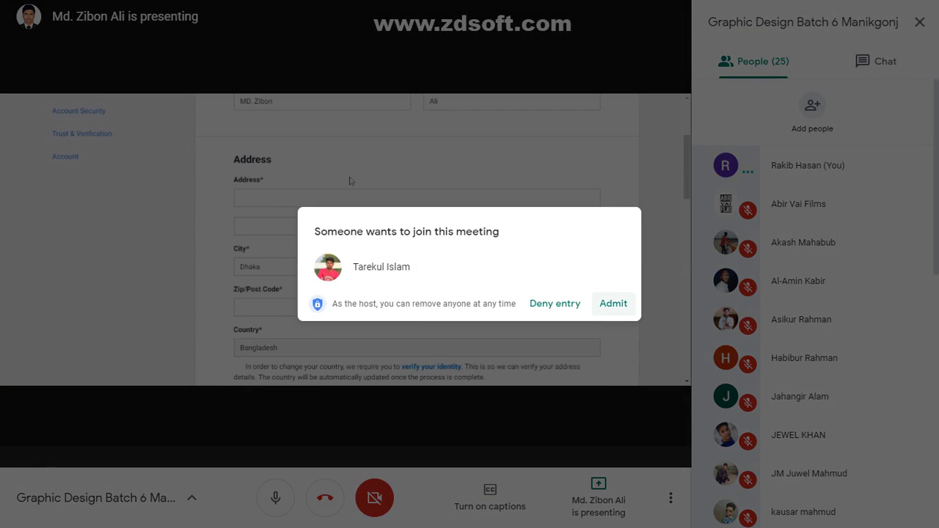
left_click(613, 303)
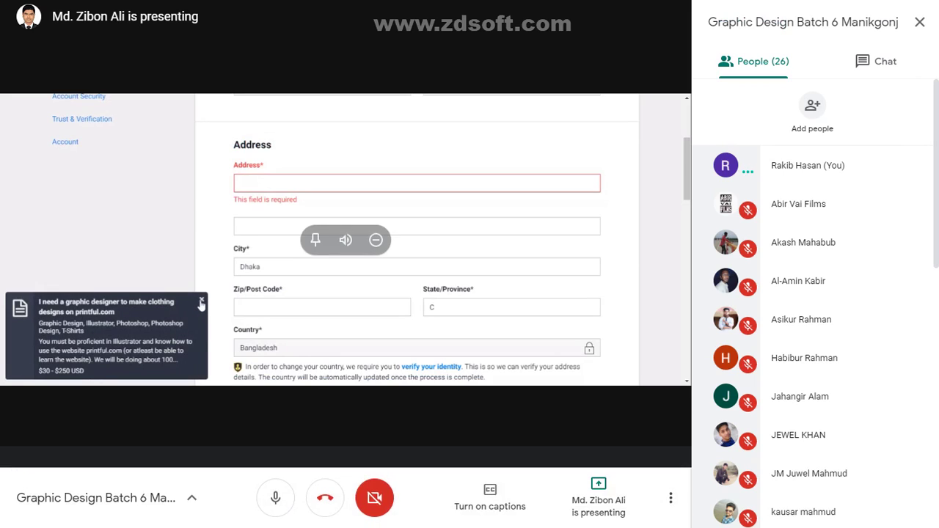
Step: Scroll the People panel to the bottom of the participant list and back to the top
left_click(920, 22)
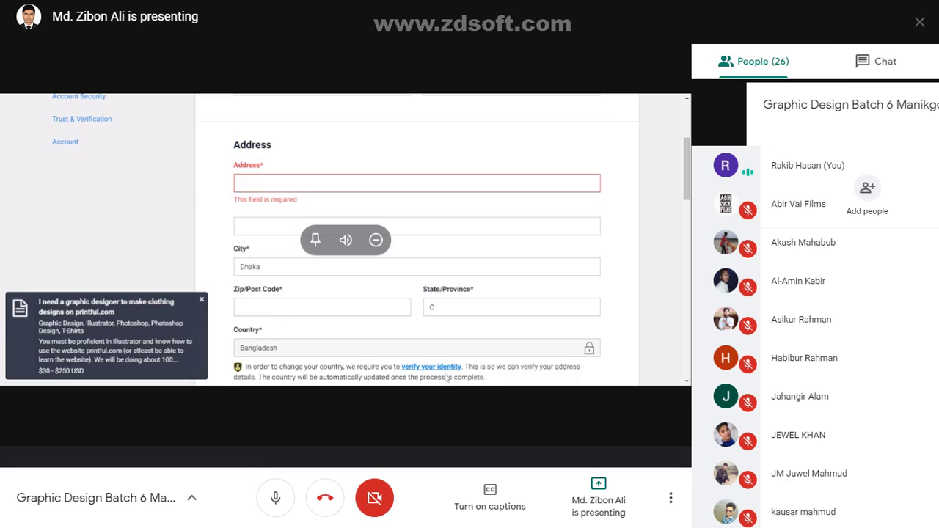
scroll(844, 367, "down", 6)
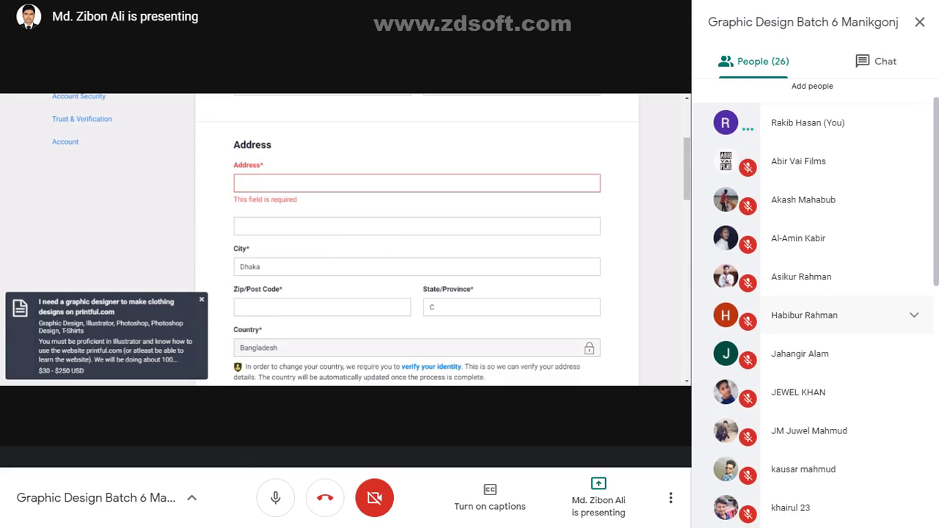
scroll(843, 352, "down", 3)
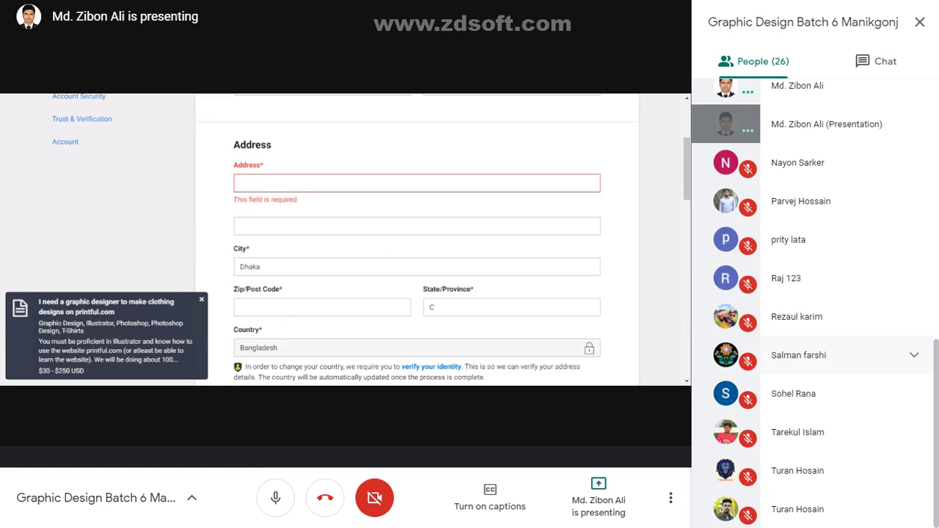
scroll(843, 433, "up", 3)
scroll(814, 303, "up", 5)
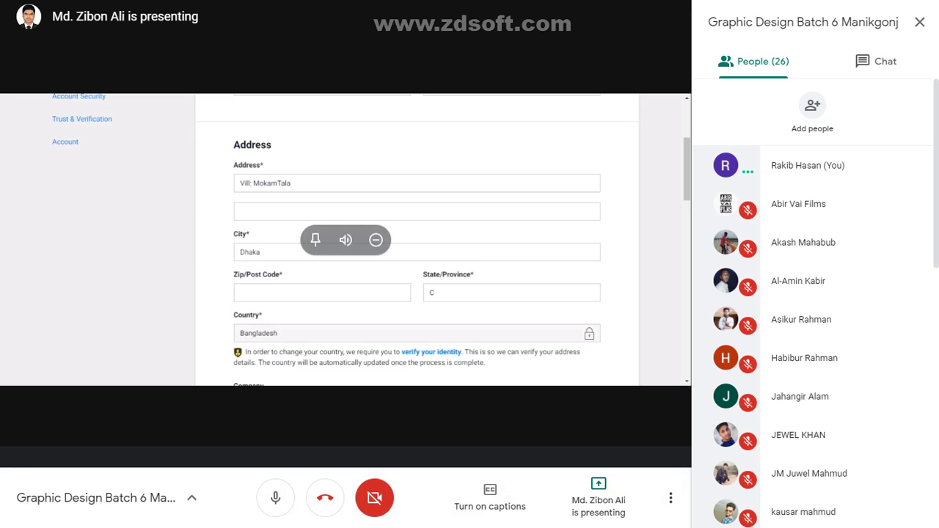
Step: Paste text into a field, then admit the person waiting to join the class
left_click(289, 213)
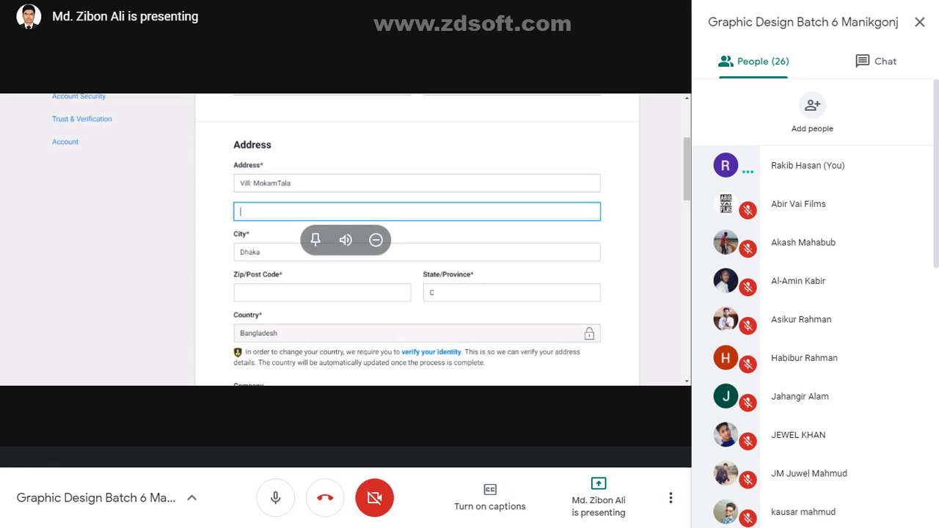
type("post: Gholdari Bazar Thana: Alamdanga, Dist:Chuadanga")
left_click(381, 212)
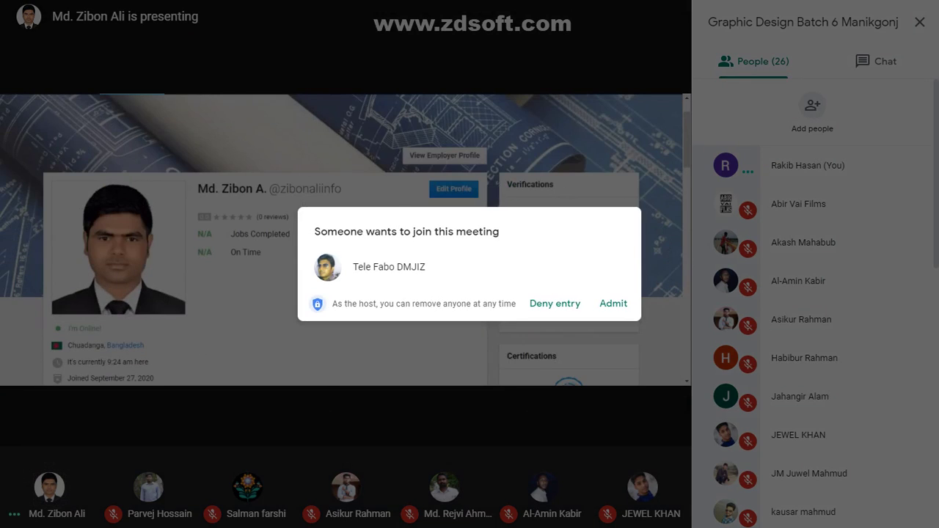
left_click(613, 304)
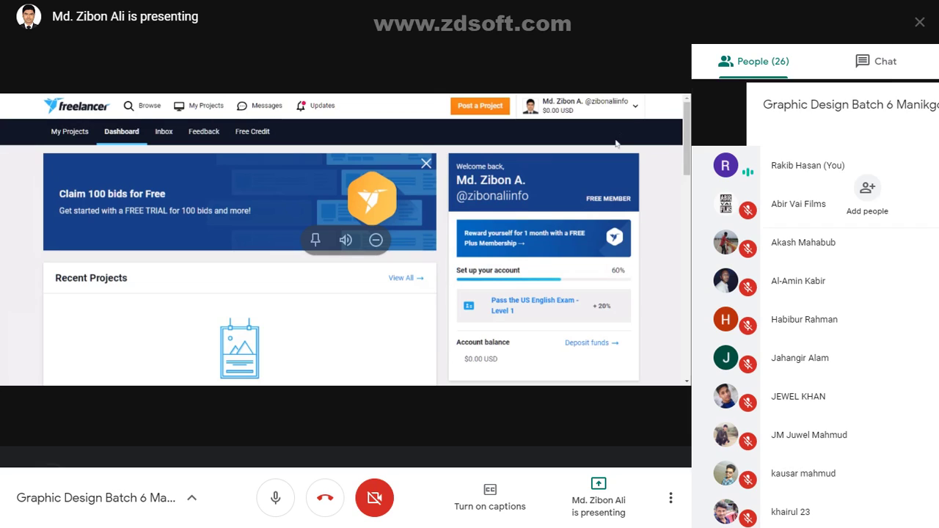
Step: Open the account dropdown on the shared Freelancer dashboard, showing the Finances and Account options
left_click(634, 111)
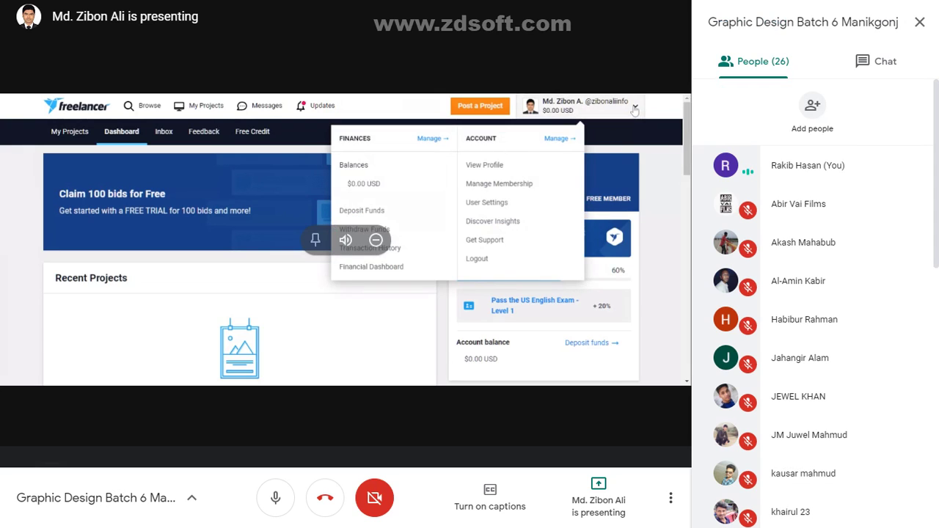
Step: Close the Freelancer account dropdown by clicking empty space
left_click(653, 184)
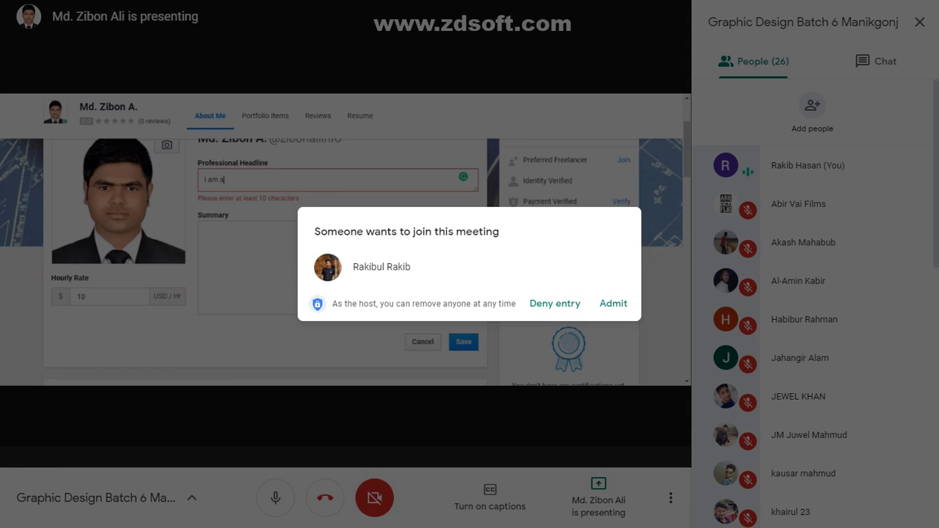
Step: Admit the waiting participant and fix the headline to 'I will do any kind of design within 24 Hours'
left_click(614, 303)
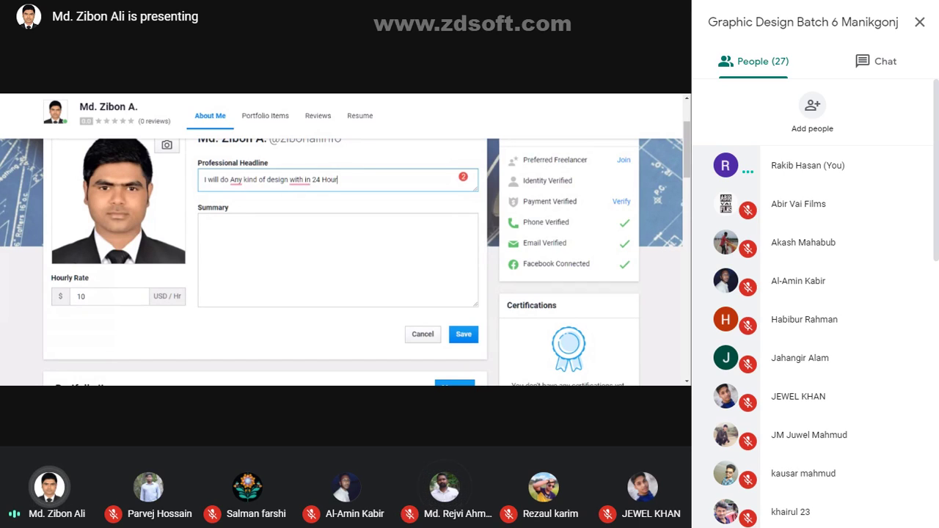
right_click(235, 181)
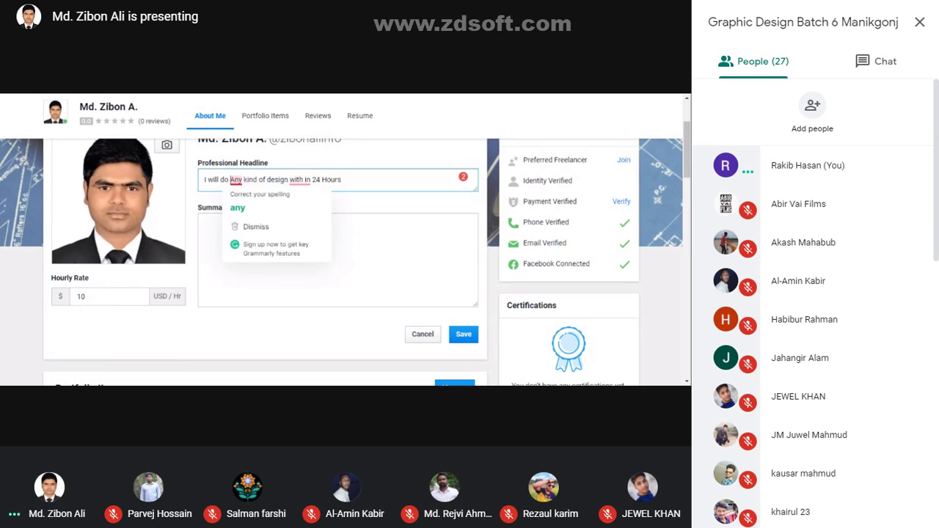
left_click(235, 207)
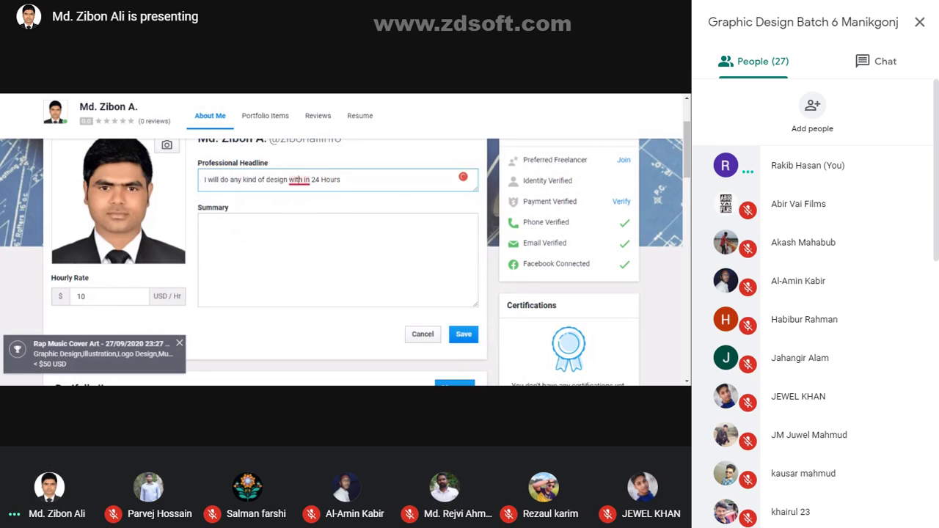
mouse_move(300, 182)
left_click(301, 208)
key("End")
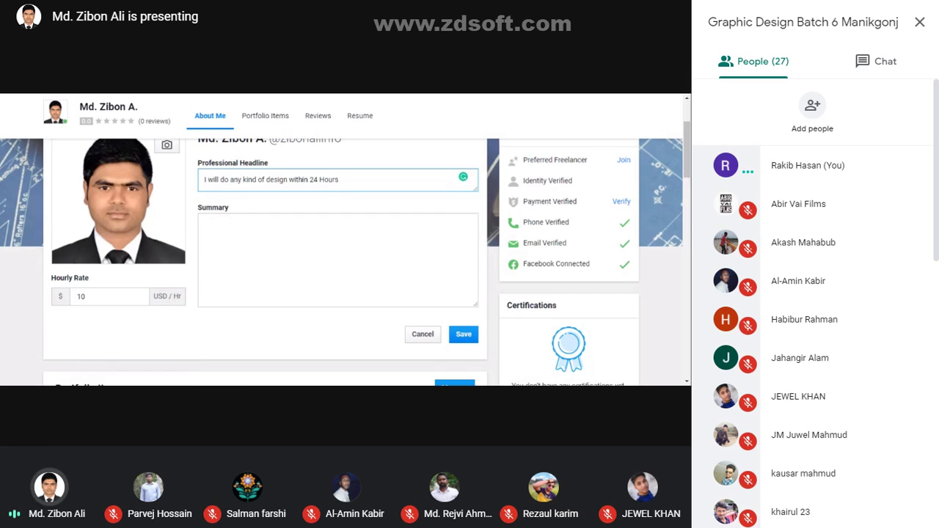
Step: Place the cursor in the empty Summary box after briefly revisiting the Professional Headline field
left_click(206, 224)
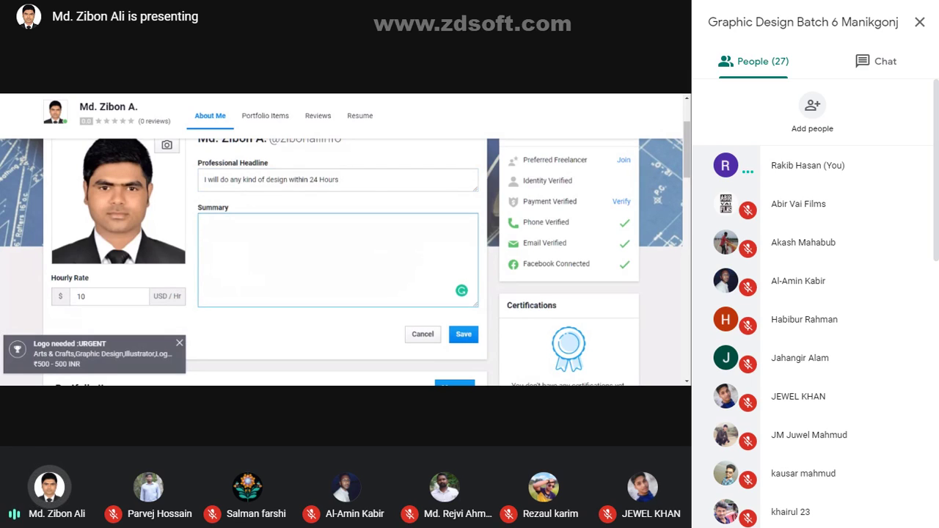
left_click(606, 97)
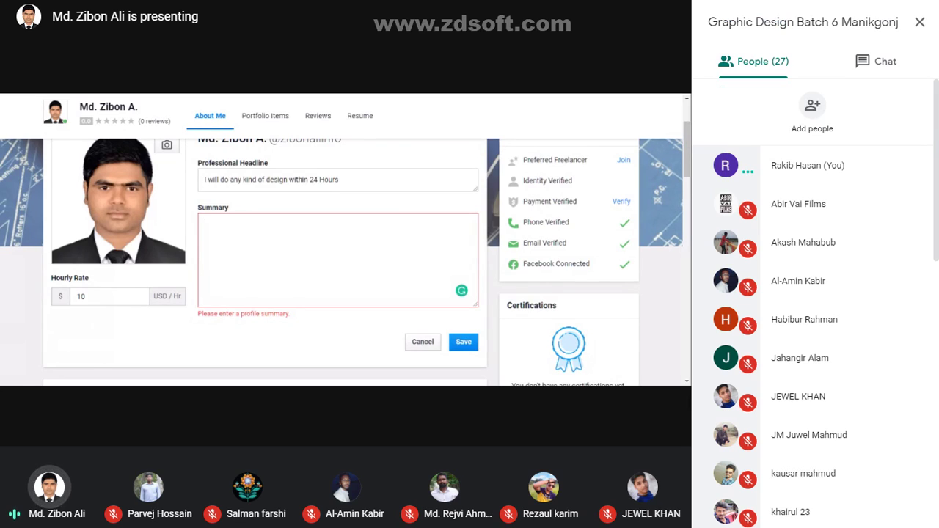
left_click(338, 180)
left_click(202, 226)
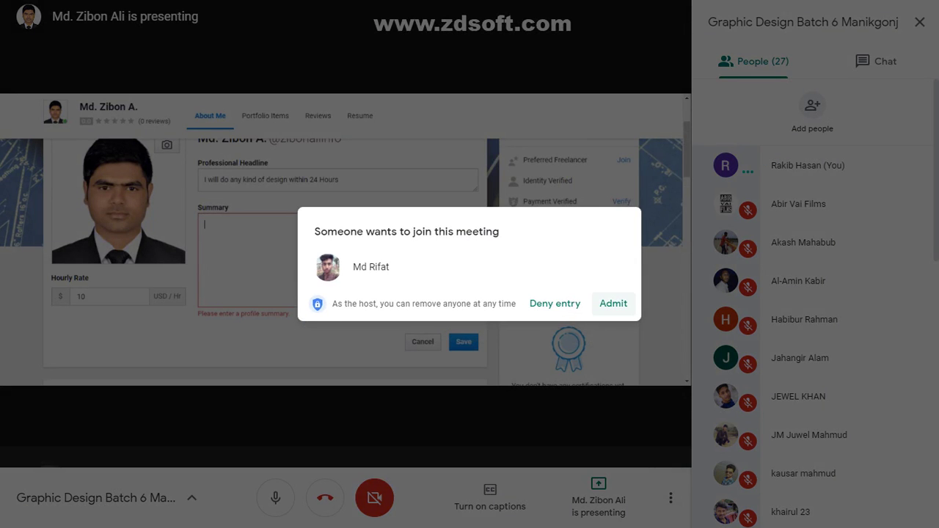
Step: Admit the next waiting person, exit fullscreen, and switch to the class's Facebook group tab
left_click(613, 303)
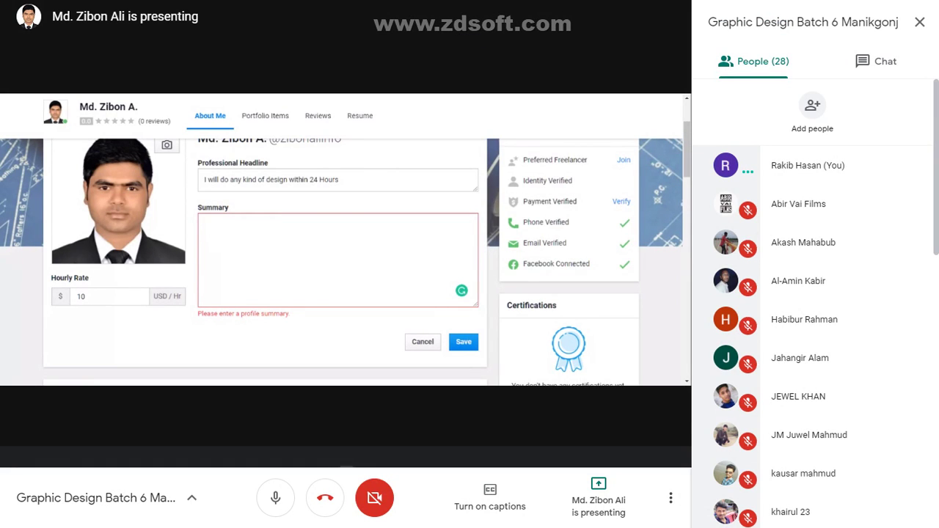
key("F11")
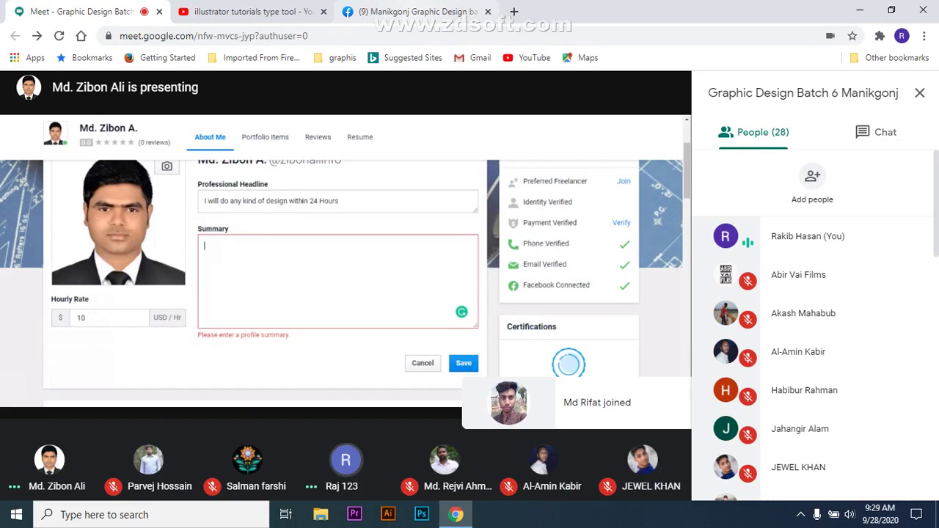
left_click(416, 11)
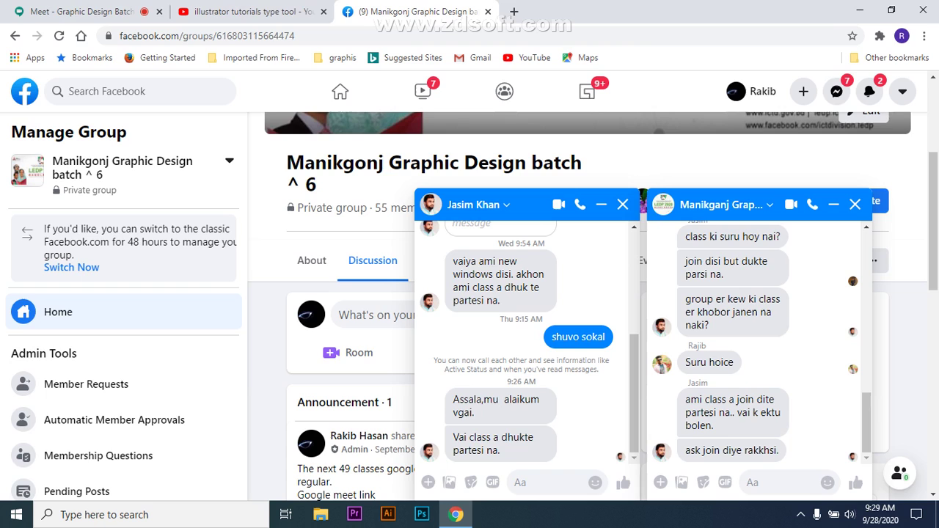
Step: Return from Facebook to the Google Meet class, where the student's Freelancer Summary is shared
left_click(103, 12)
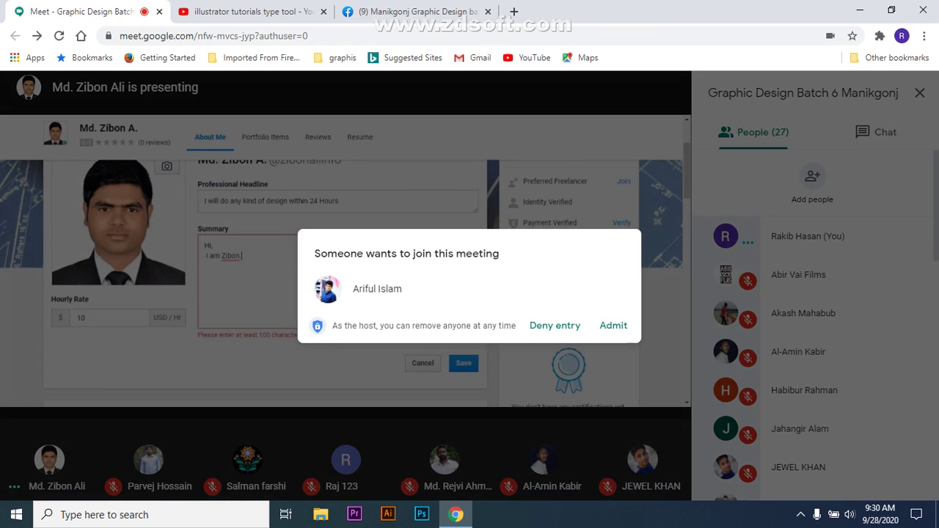
Step: Admit both waiting students so 29 people attend the class
left_click(614, 325)
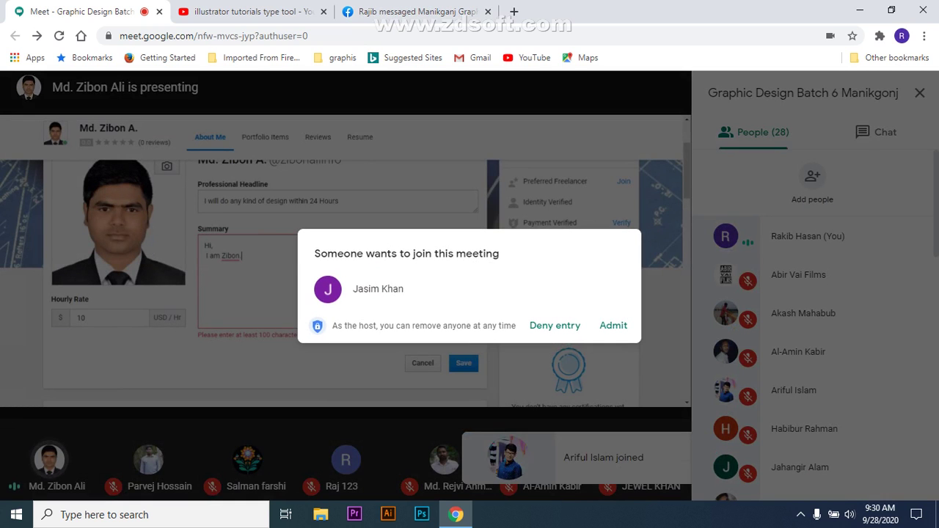
left_click(613, 325)
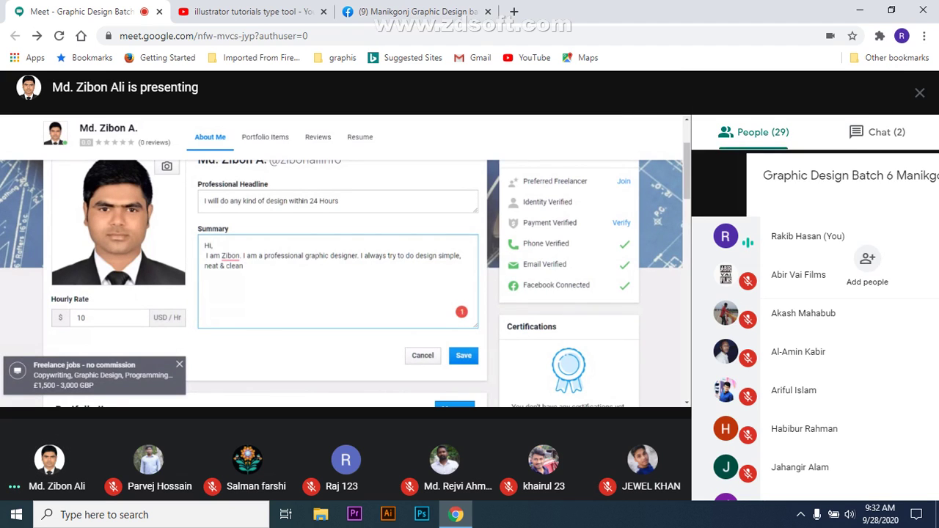
Step: Close the one-to-one and group Messenger chat windows on the Facebook group page
left_click(396, 9)
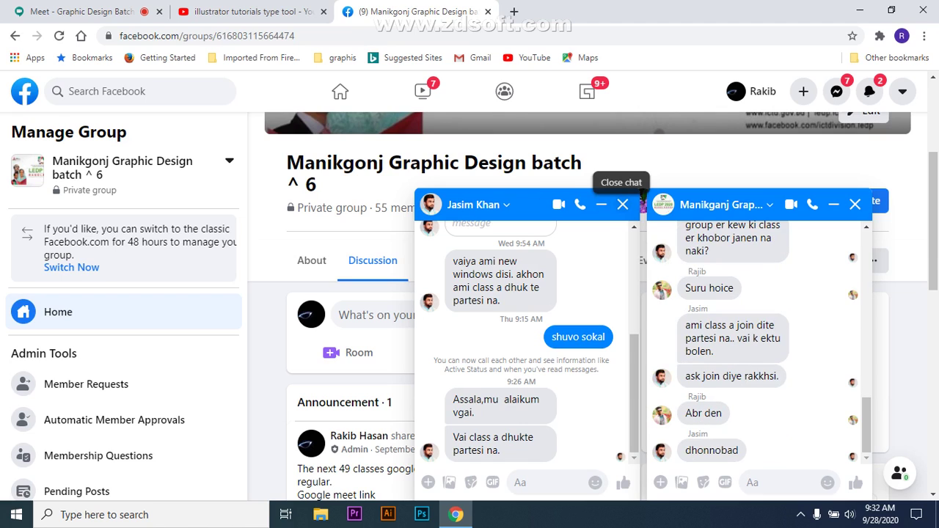
left_click(622, 205)
left_click(854, 204)
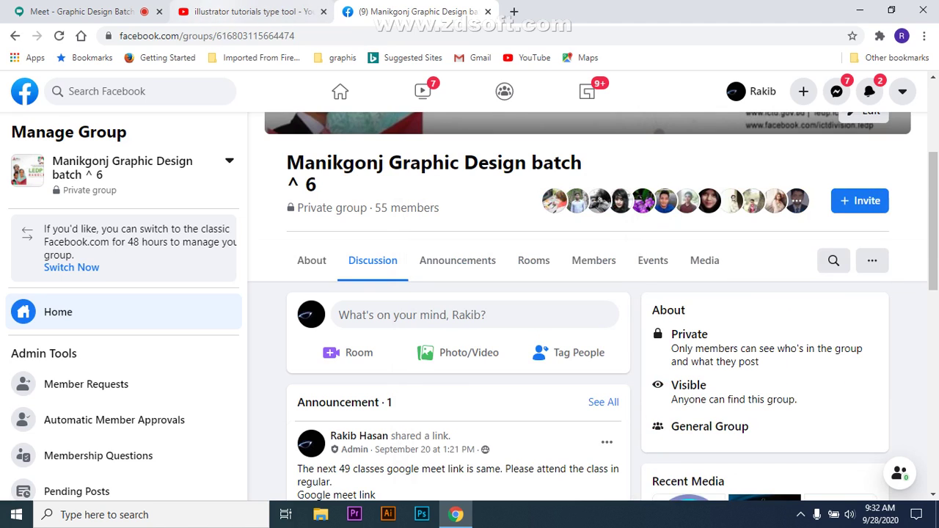
left_click(249, 11)
left_click(411, 11)
Step: Open freelancer.com in a new browser tab
left_click(513, 11)
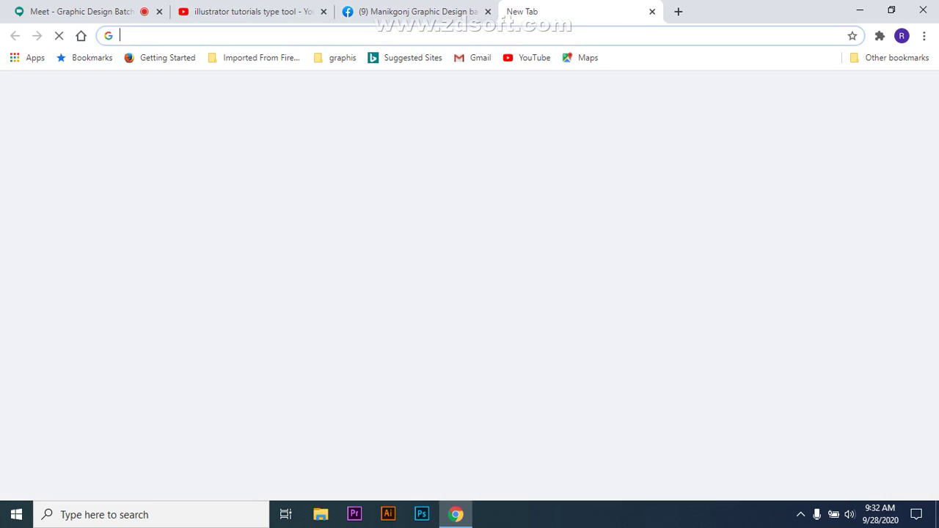
type("free")
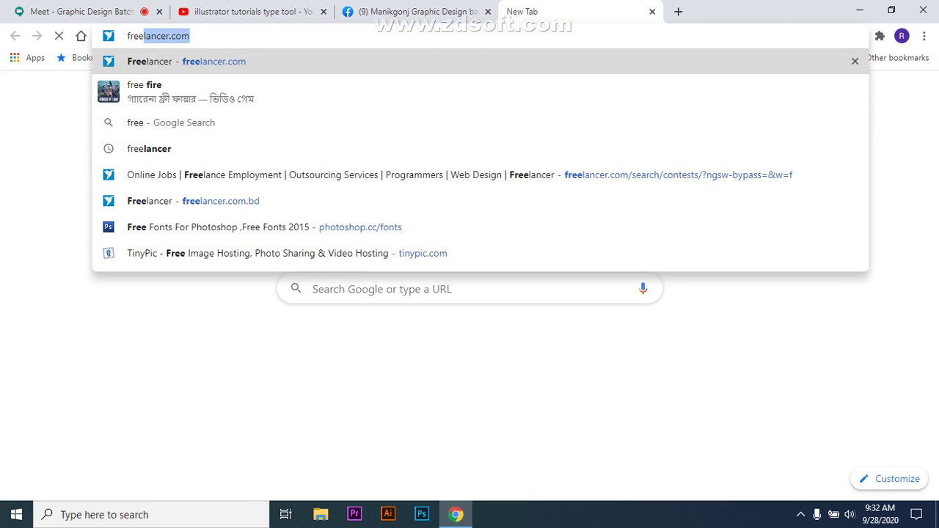
type("lancer")
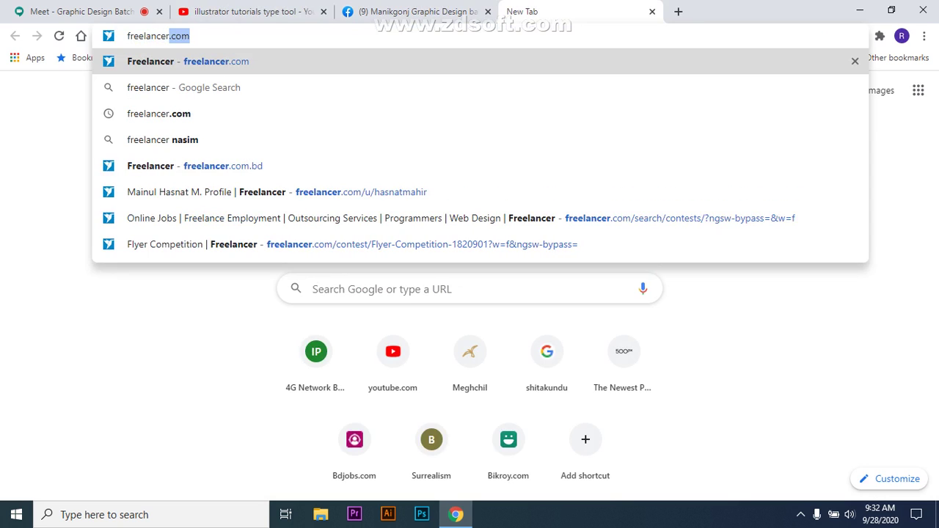
key("Return")
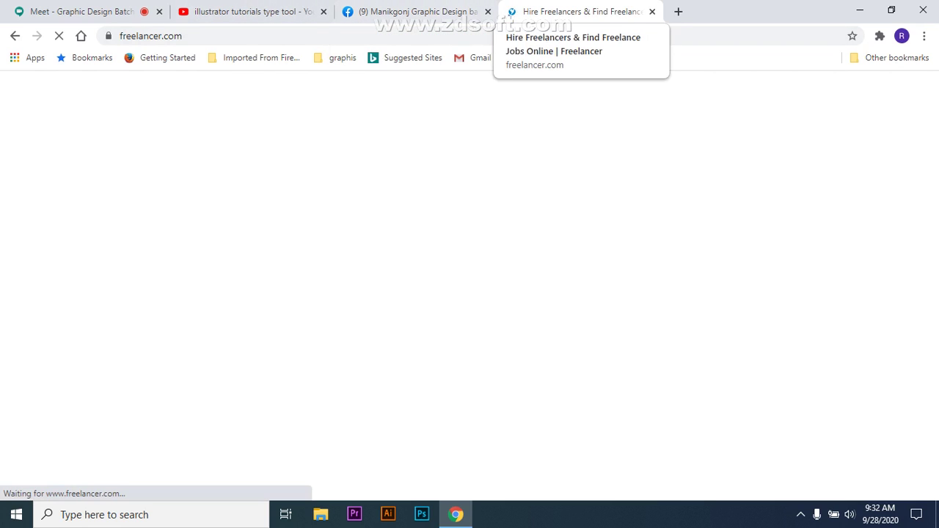
left_click(416, 12)
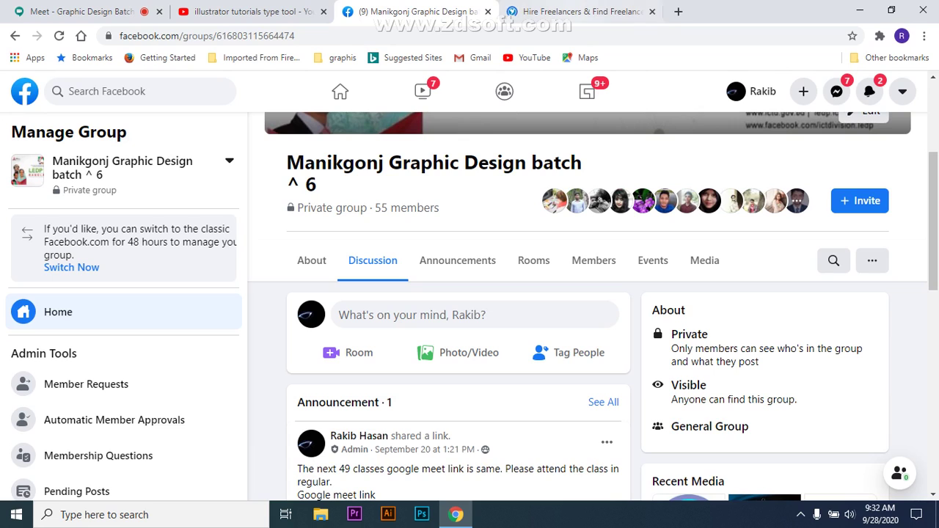
left_click(579, 12)
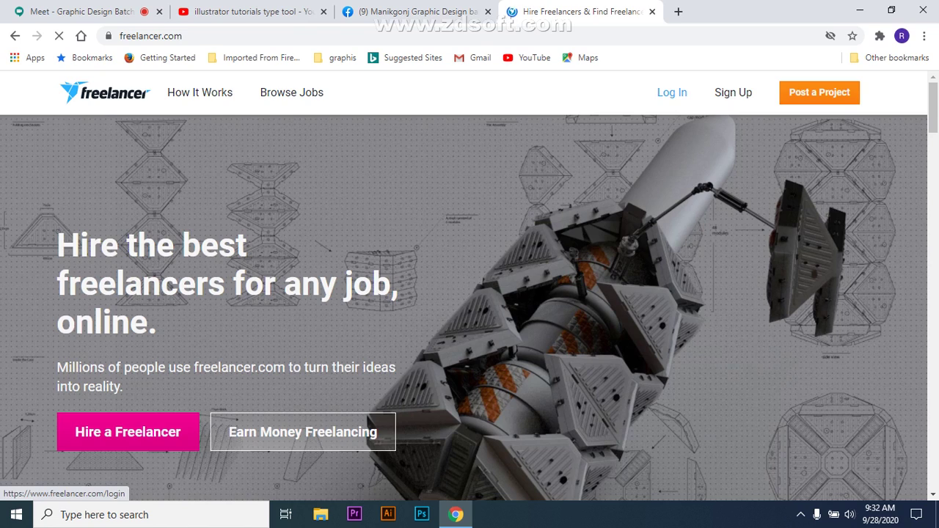
Step: Log in to Freelancer.com with the account email and password to reach the Dashboard
left_click(672, 93)
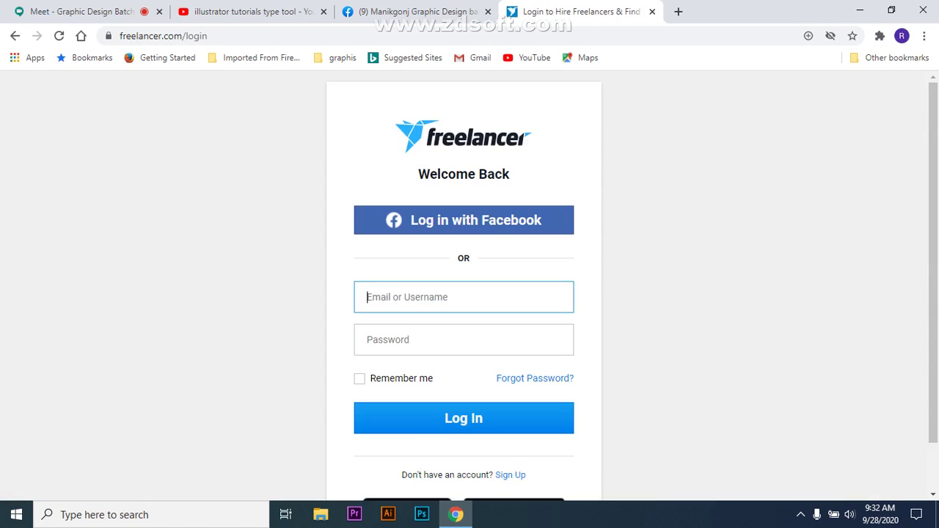
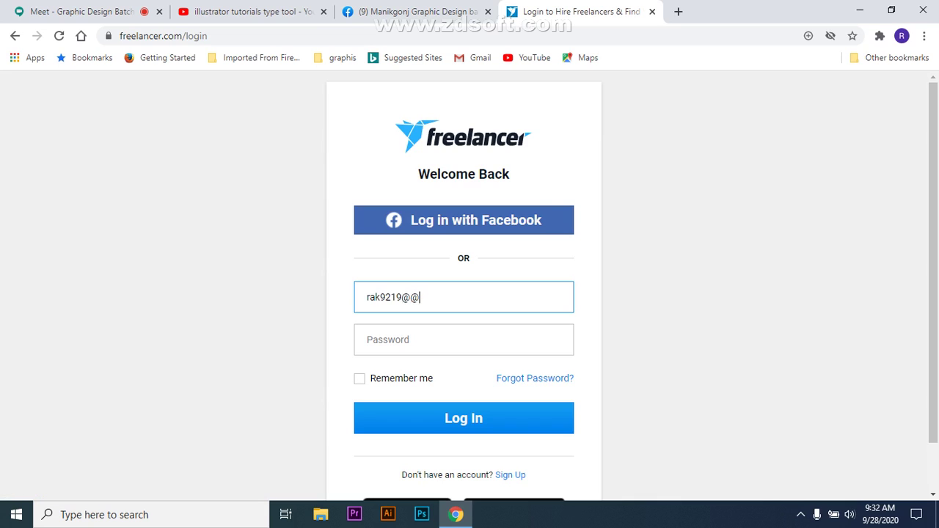
key("Tab")
type("••")
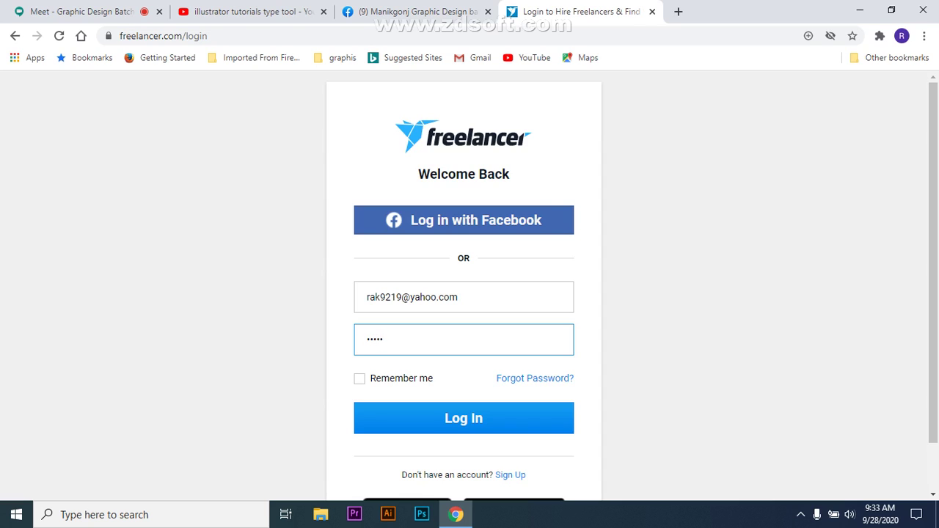
key("BackSpace")
key("BackSpace")
key("BackSpace")
key("BackSpace")
key("BackSpace")
type("••••••••••••••")
key("Return")
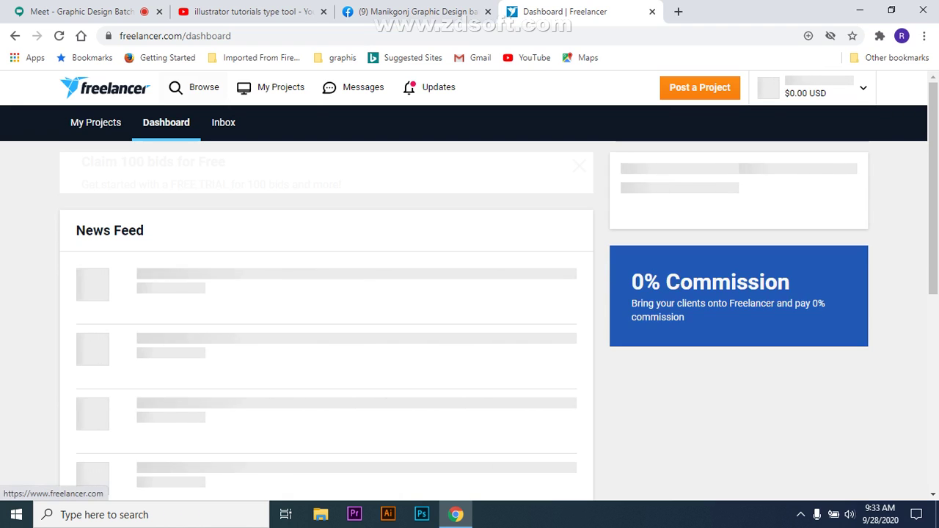
Step: Check on the Google Meet class a few times between visits to the Freelancer contest search
mouse_move(193, 87)
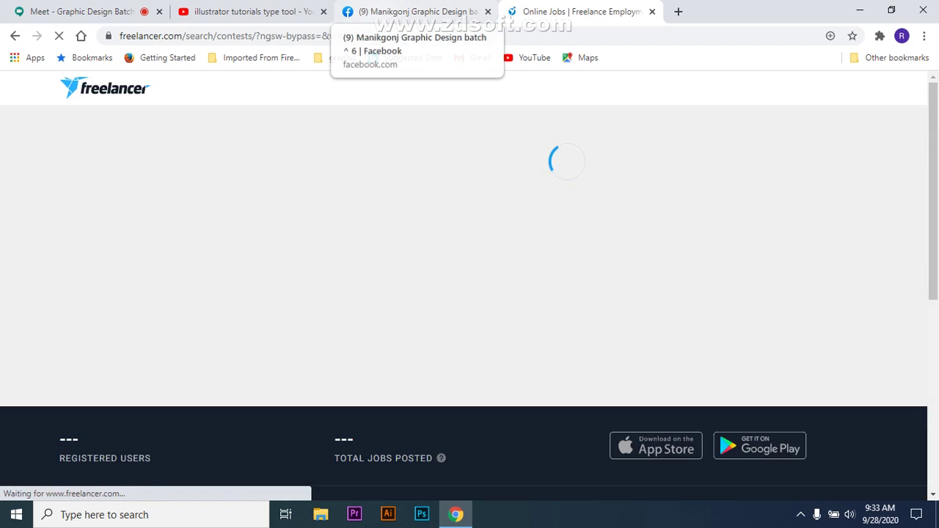
left_click(74, 11)
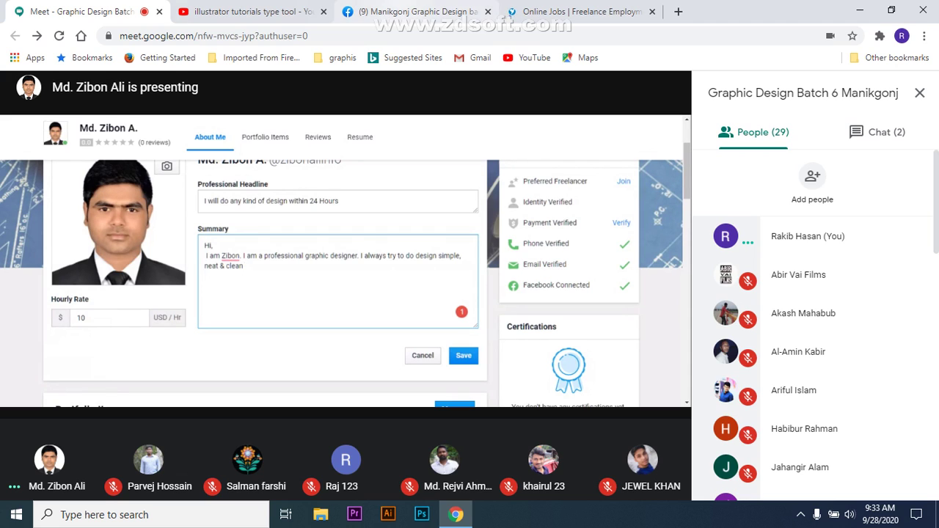
left_click(575, 11)
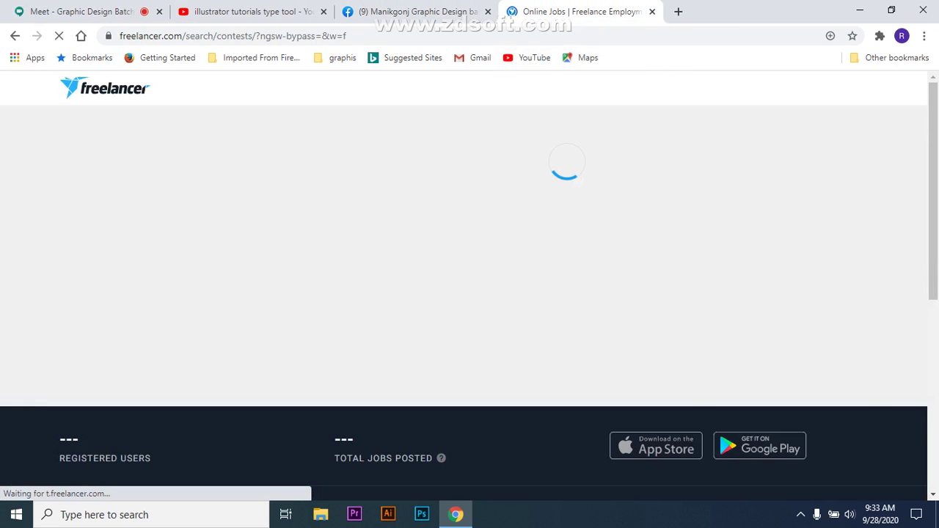
key("ctrl+1")
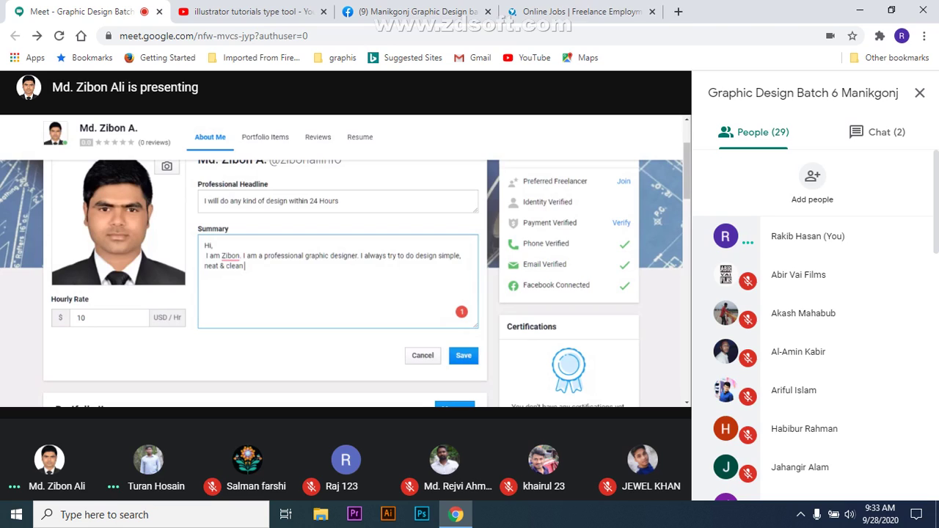
key("ctrl+4")
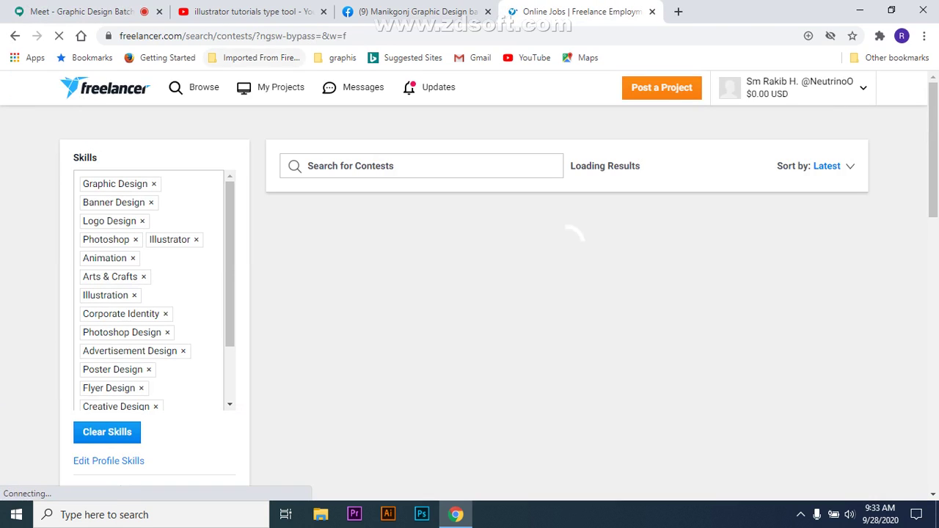
key("ctrl+1")
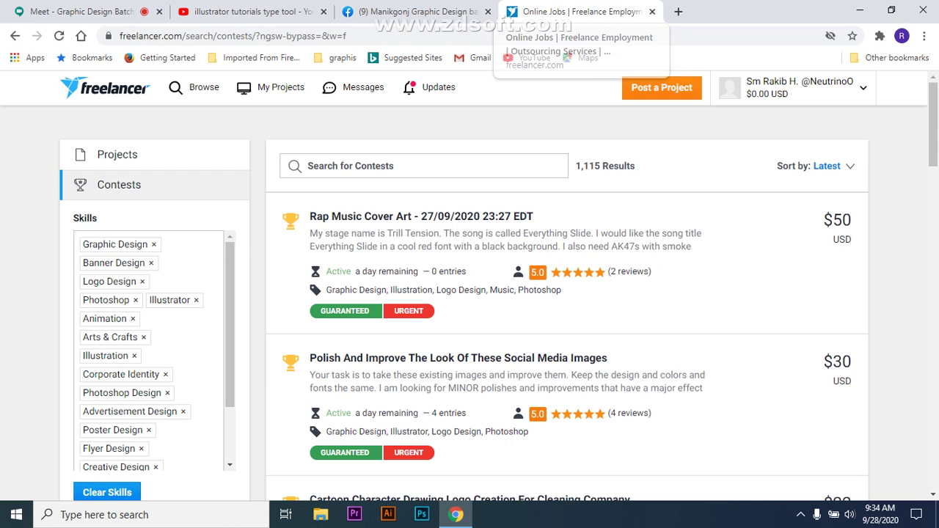
key("ctrl+4")
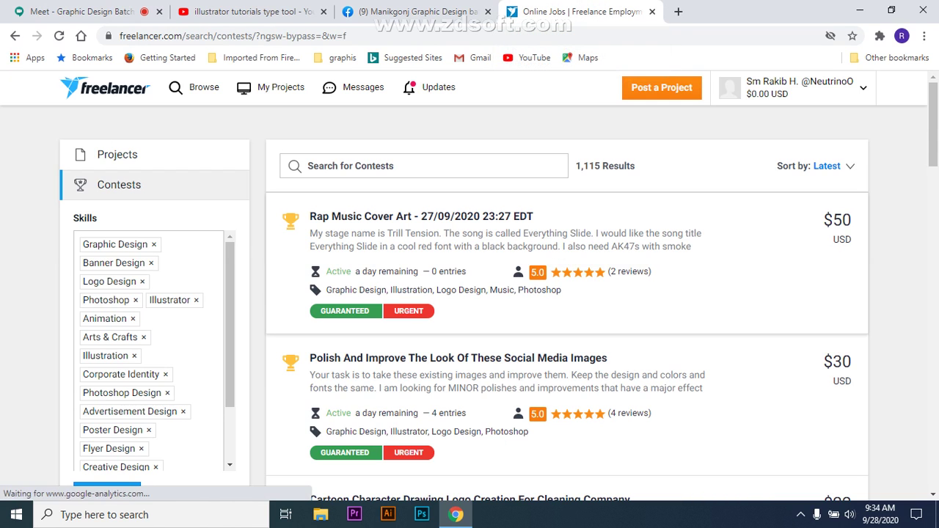
Step: Scroll the design contest results and open the 'I need a Logo' contest
scroll(557, 257, "down", 2)
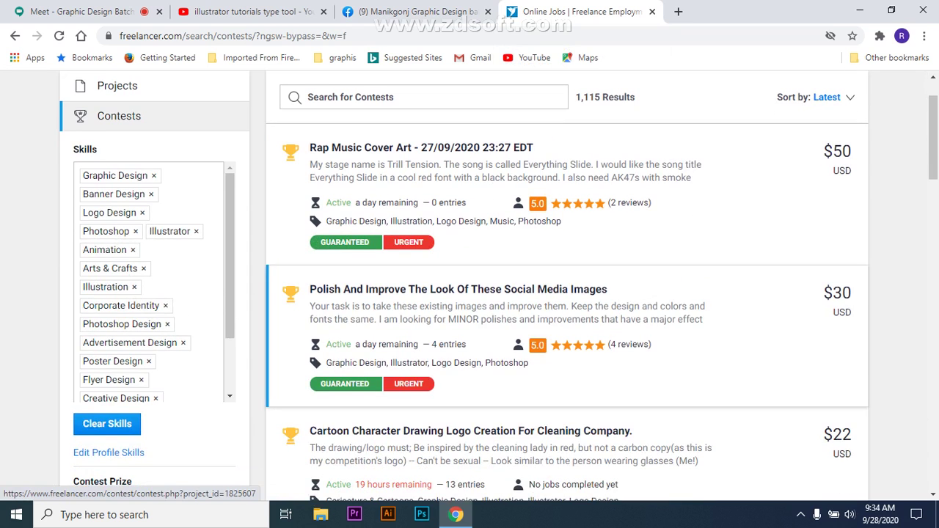
scroll(557, 220, "down", 4)
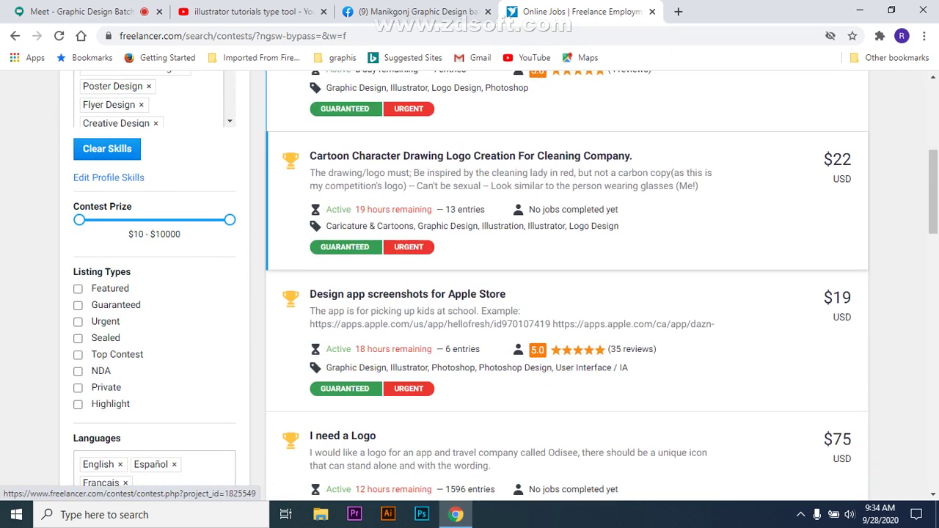
scroll(557, 279, "down", 3)
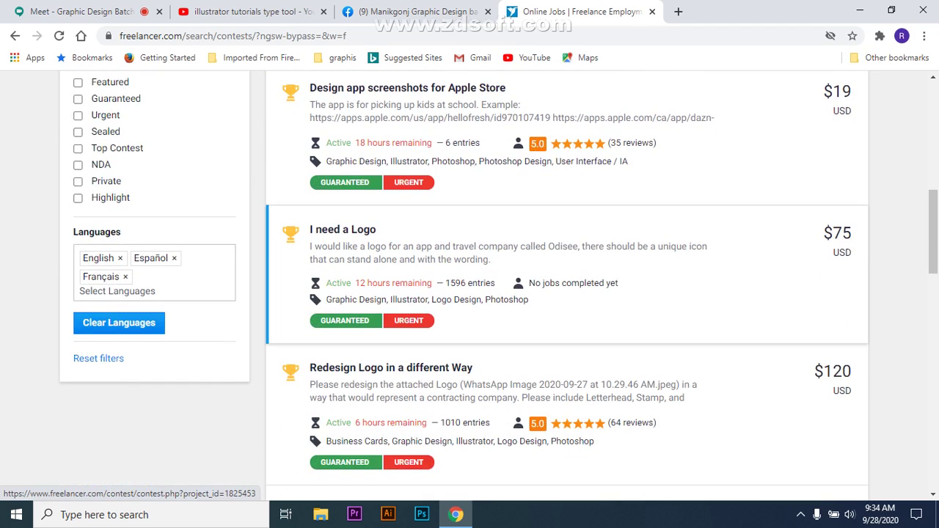
left_click(455, 259)
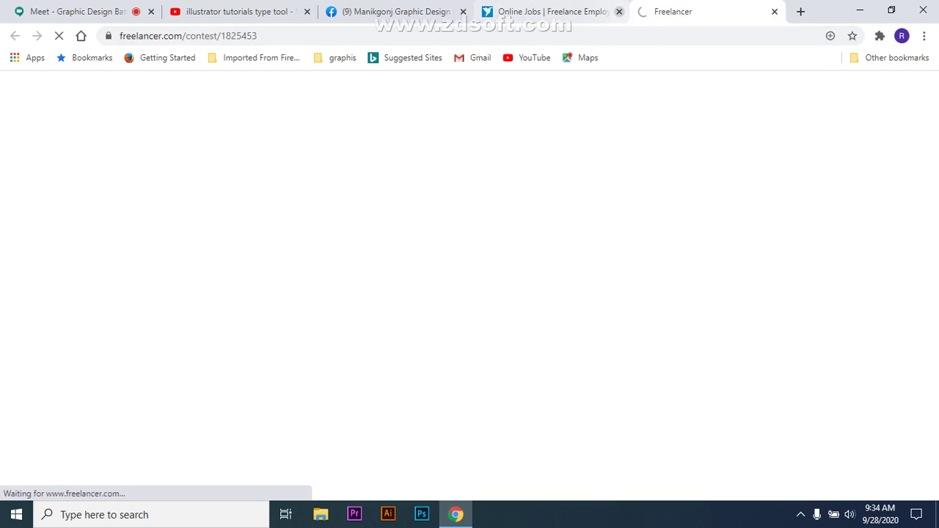
Step: Close the old 'Online Jobs | Freelance' tab and show the 'I need a Logo' contest's Entries
left_click(619, 11)
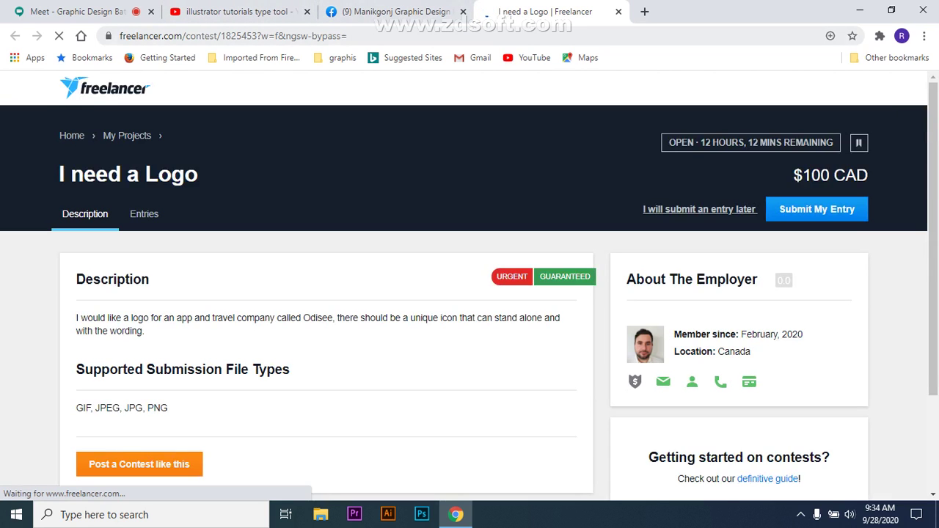
scroll(469, 286, "down", 4)
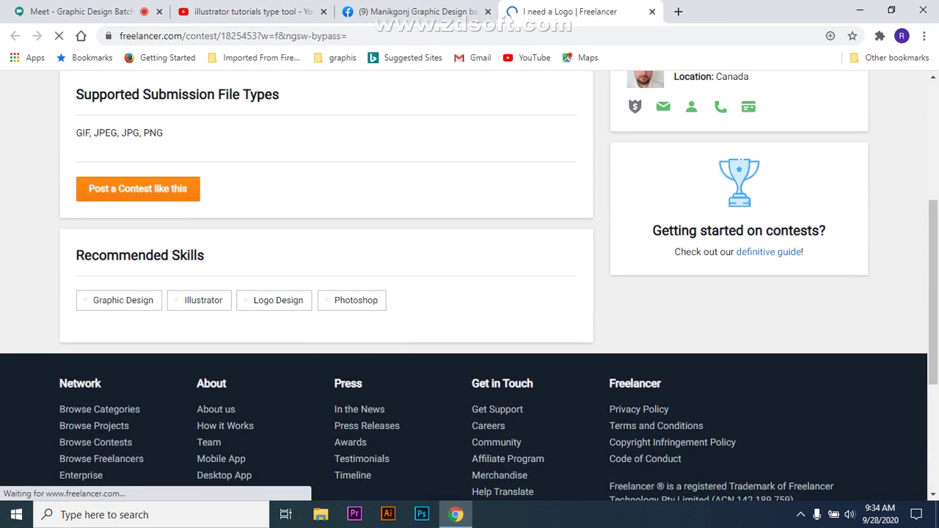
scroll(470, 286, "up", 4)
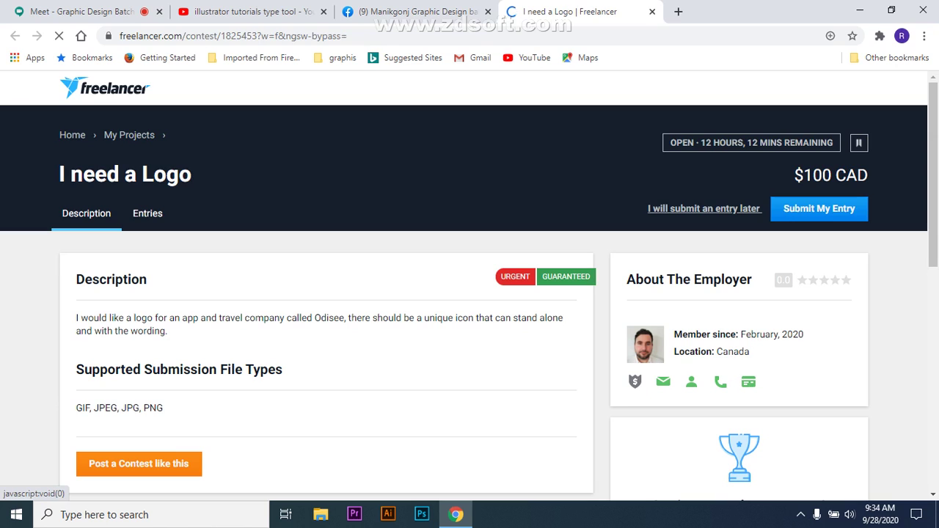
left_click(147, 213)
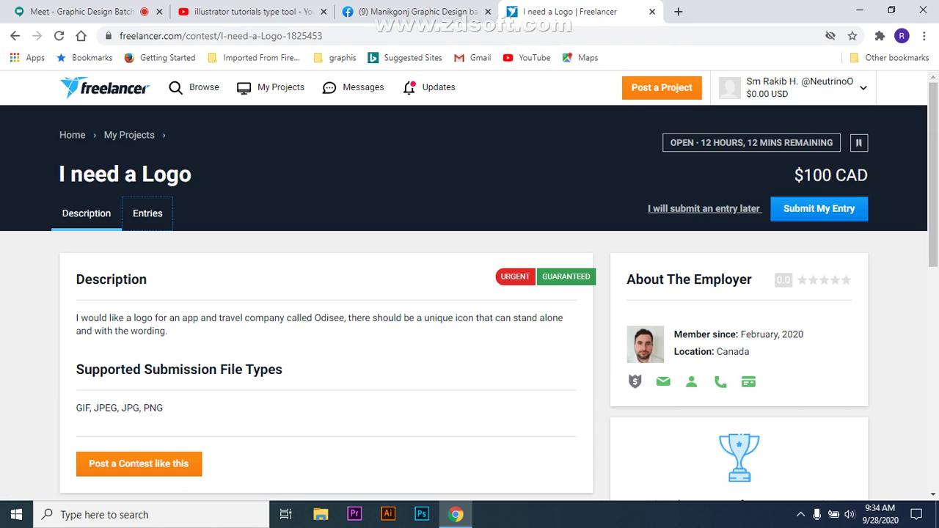
scroll(469, 294, "down", 2)
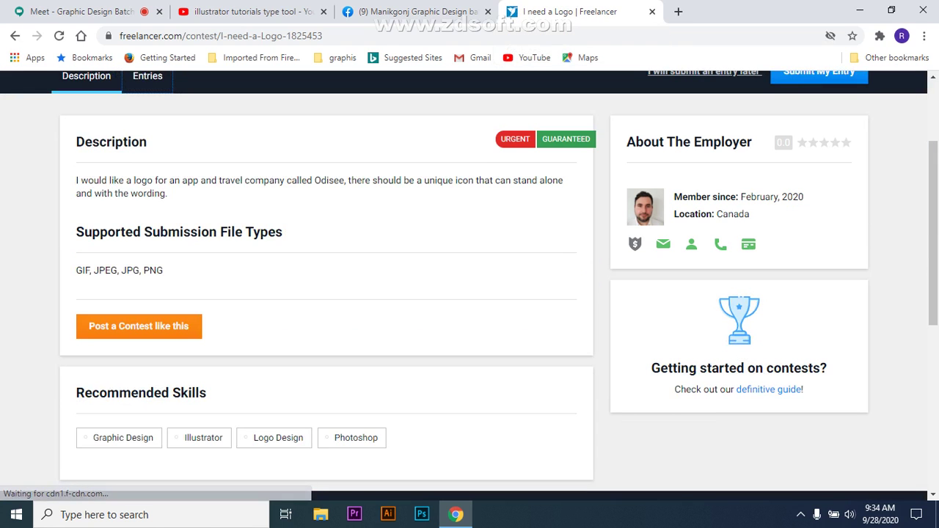
scroll(469, 293, "down", 3)
scroll(469, 293, "up", 5)
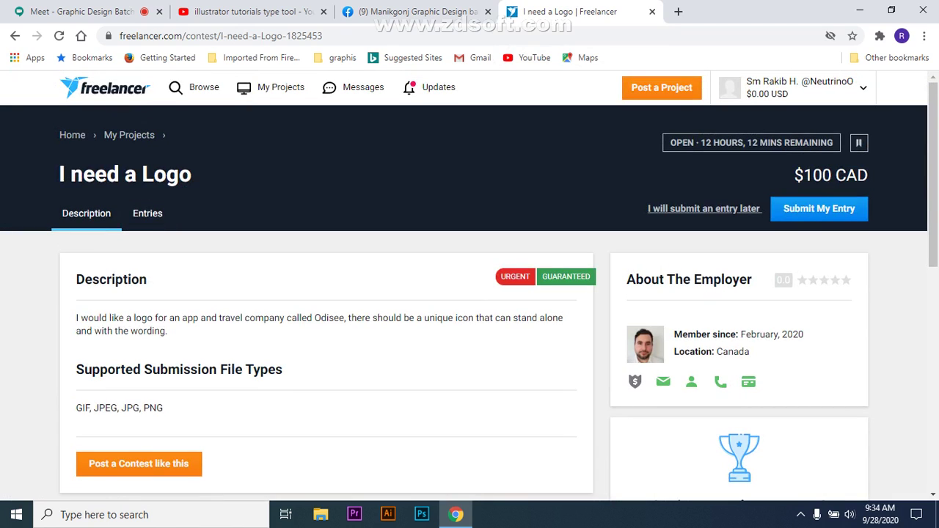
Step: Open entry #738's designer profile from the Entries tab and scroll through it
left_click(148, 213)
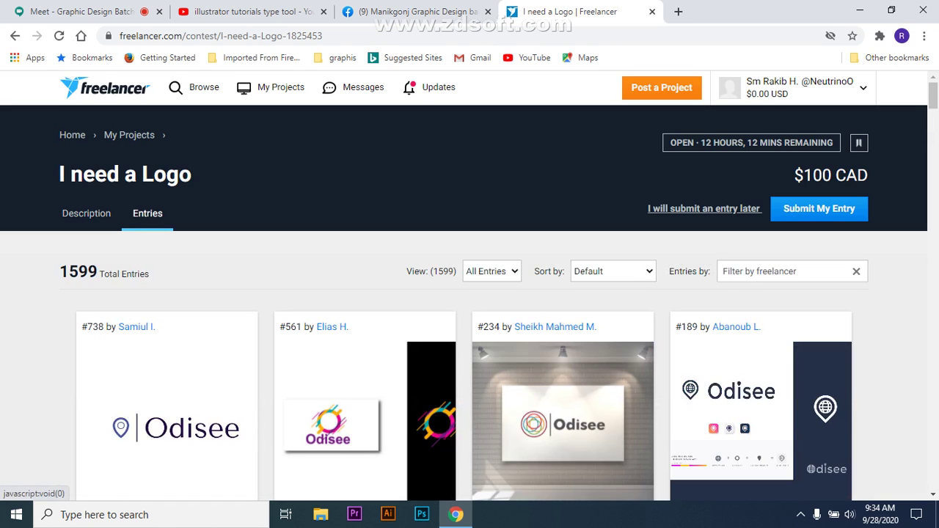
scroll(147, 214, "down", 3)
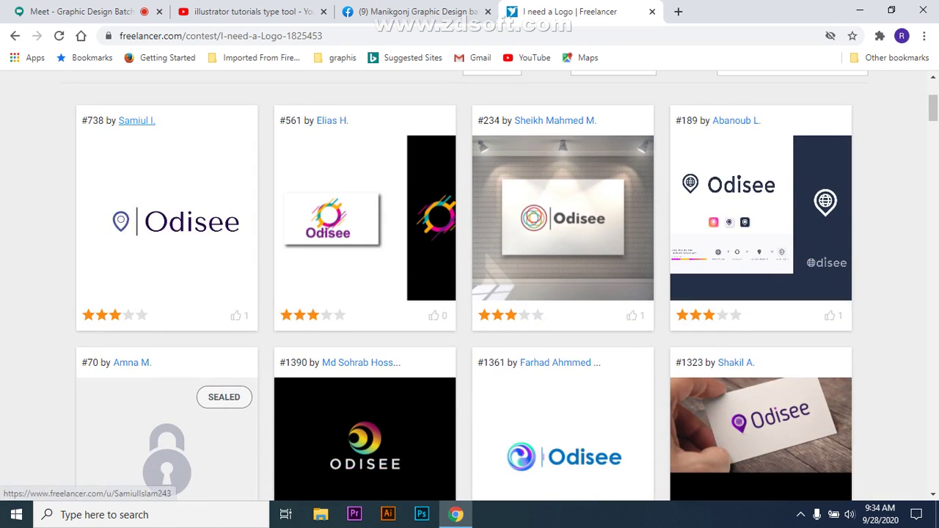
left_click(136, 120)
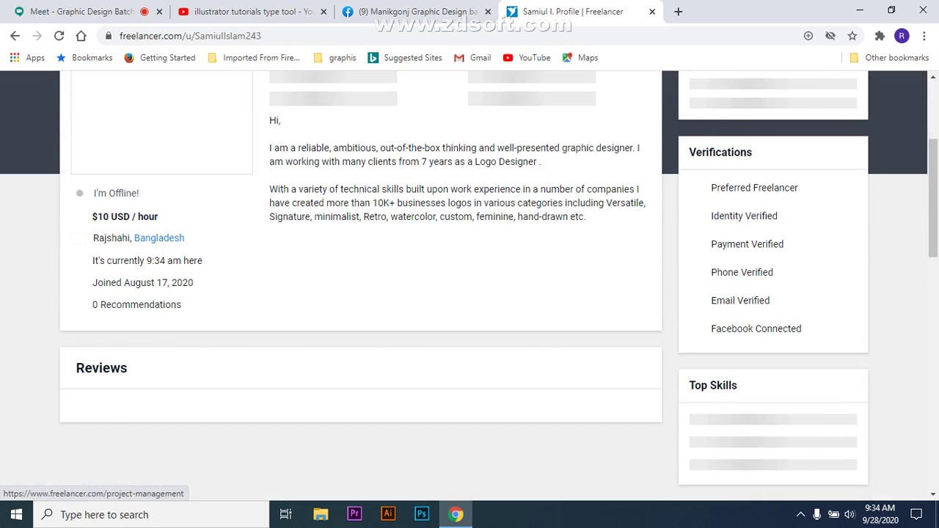
scroll(469, 286, "up", 2)
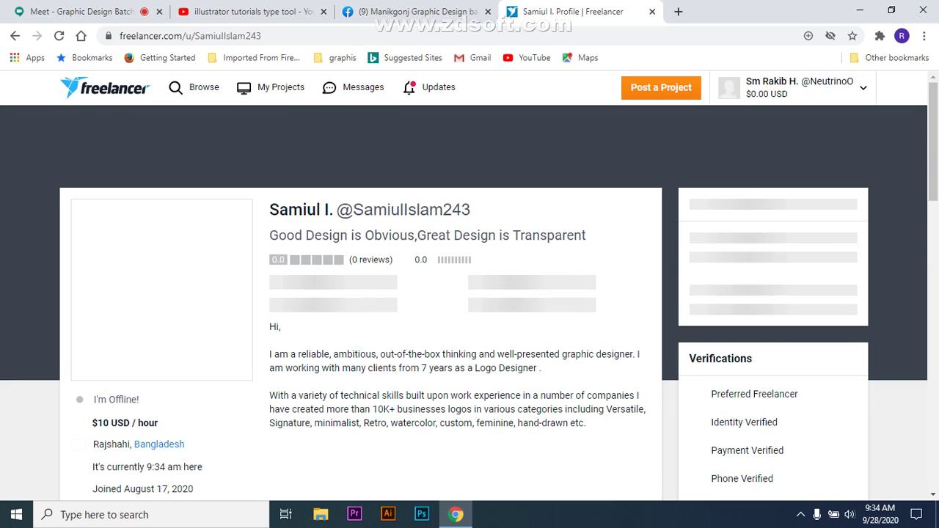
scroll(470, 294, "down", 2)
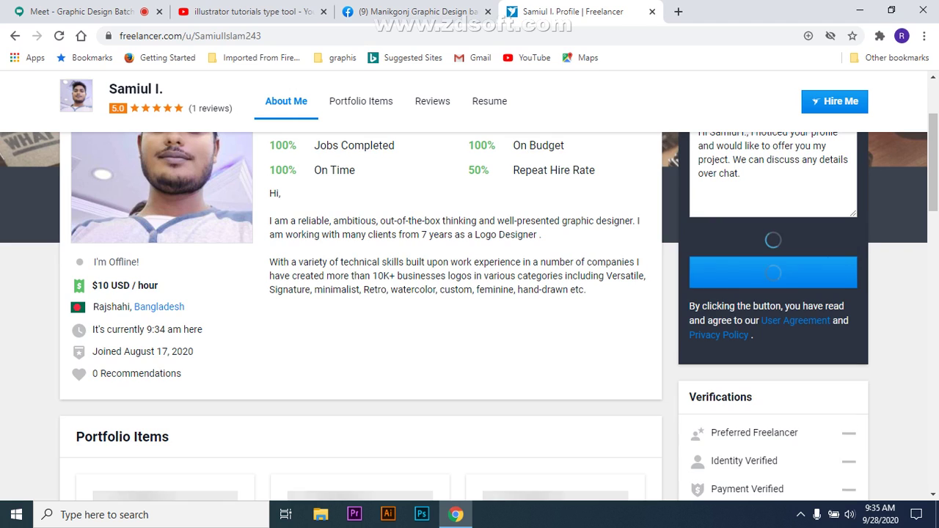
scroll(469, 293, "up", 2)
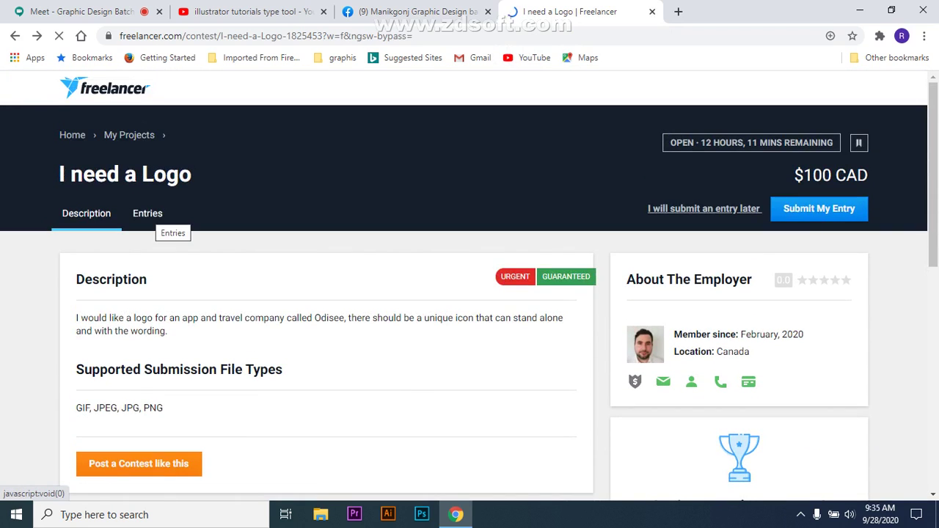
Step: Bring the contest's grid of logo entries back into view
left_click(148, 214)
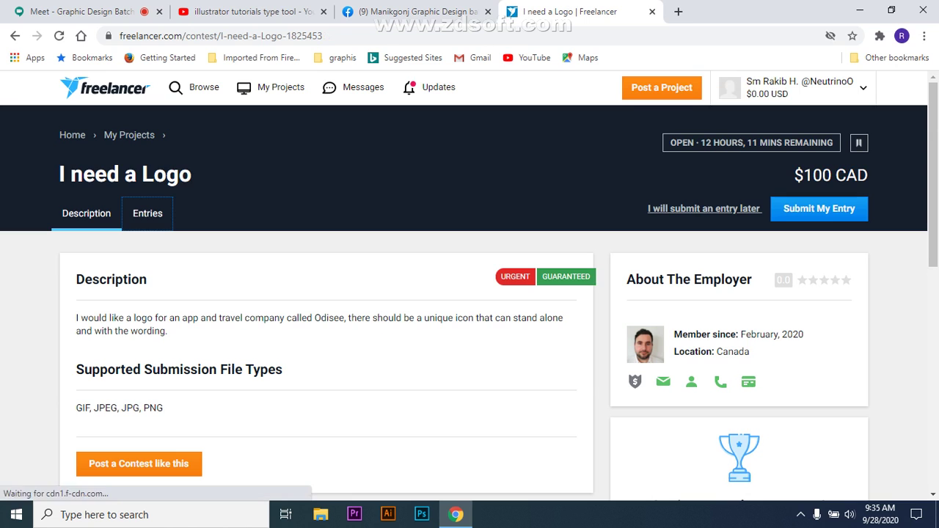
scroll(469, 294, "down", 5)
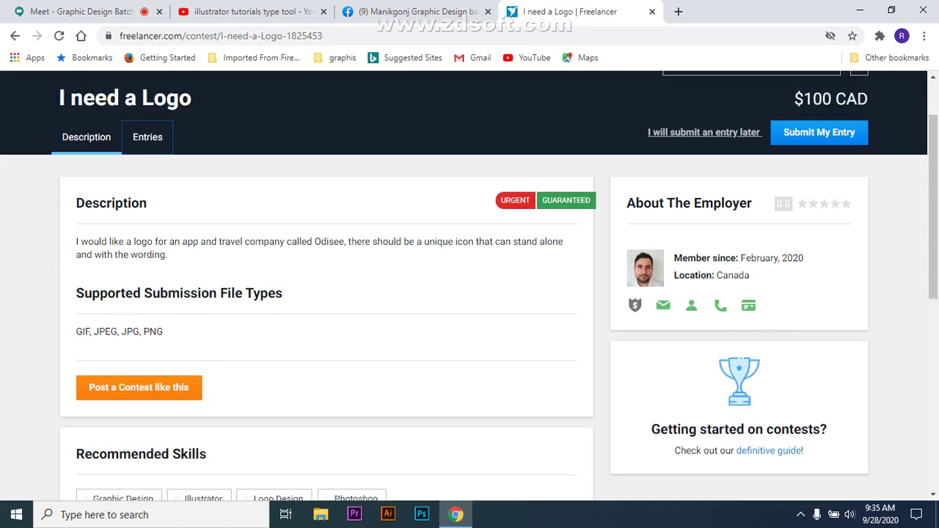
scroll(469, 293, "up", 5)
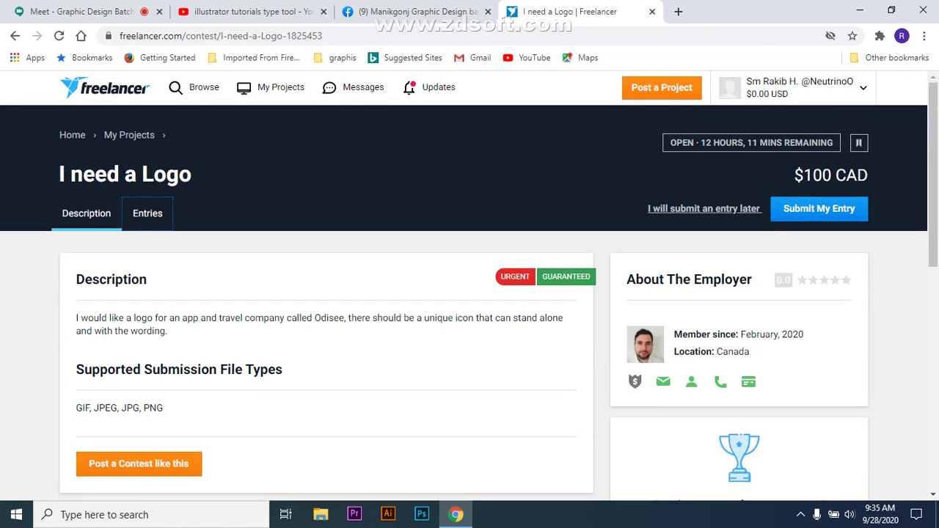
left_click(148, 212)
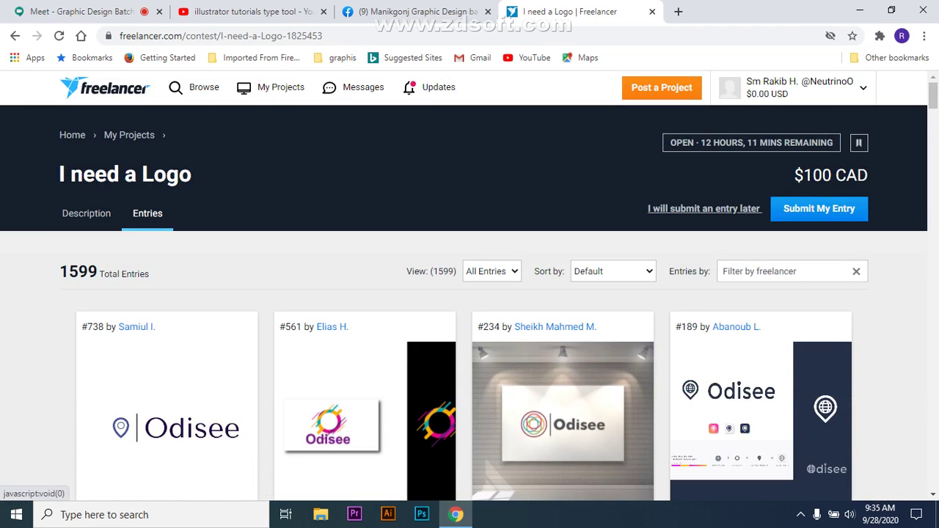
scroll(470, 293, "down", 3)
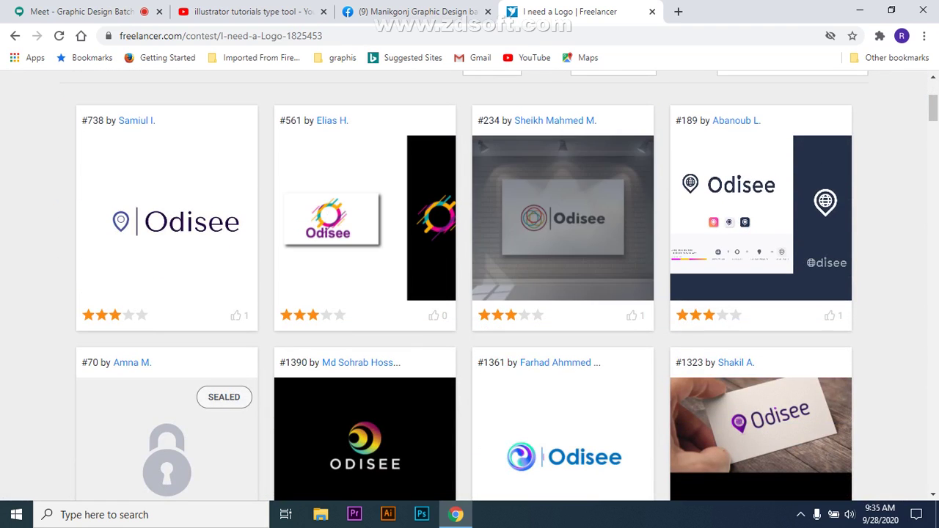
Step: Open the designer profiles of entries #234, #1390 and one more entrant in new tabs
right_click(543, 122)
left_click(580, 132)
scroll(557, 220, "down", 2)
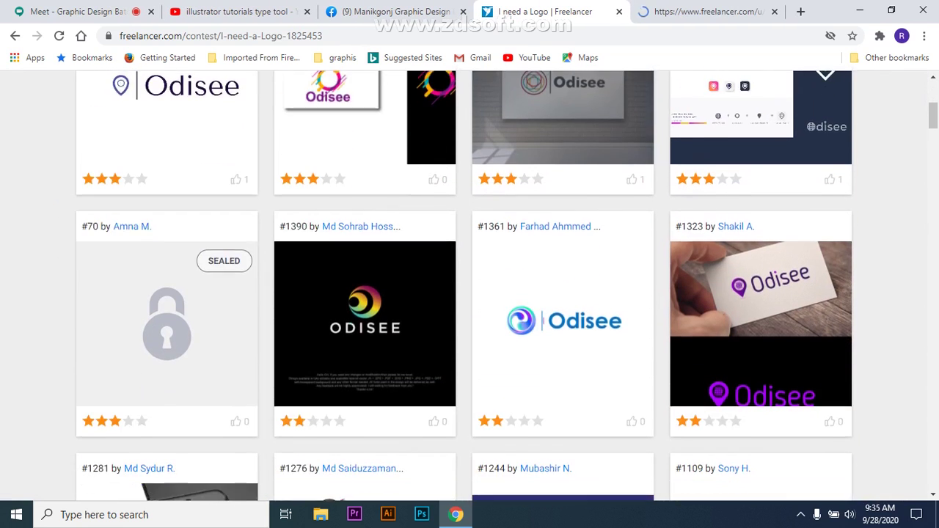
right_click(363, 227)
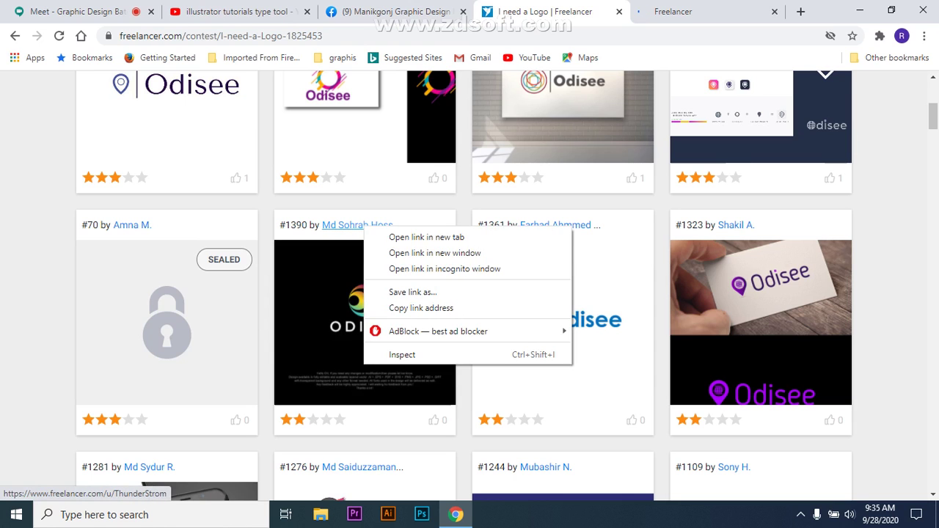
left_click(422, 237)
scroll(422, 237, "down", 3)
scroll(422, 237, "down", 1)
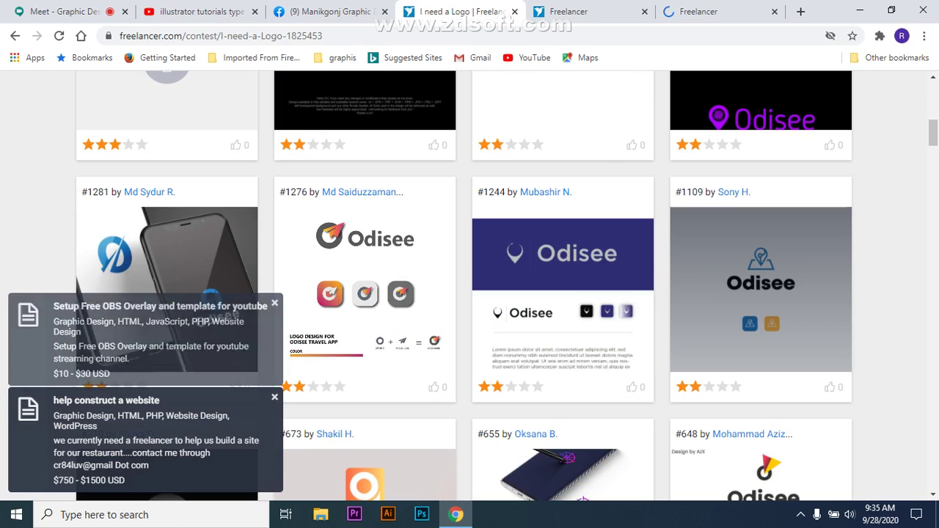
right_click(732, 193)
left_click(792, 207)
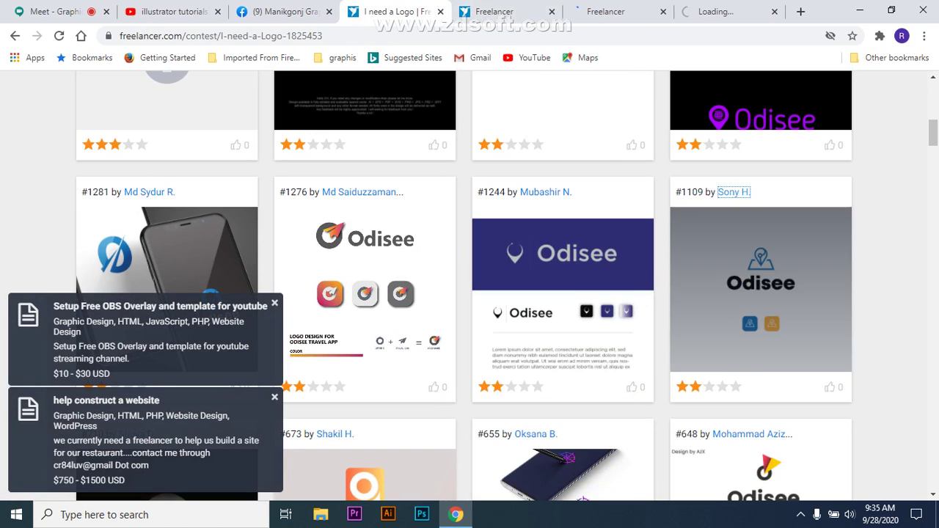
Step: Close the illustrator tutorials tab and bring up the first entrant's $8/hour Graphics Designer profile
left_click(506, 11)
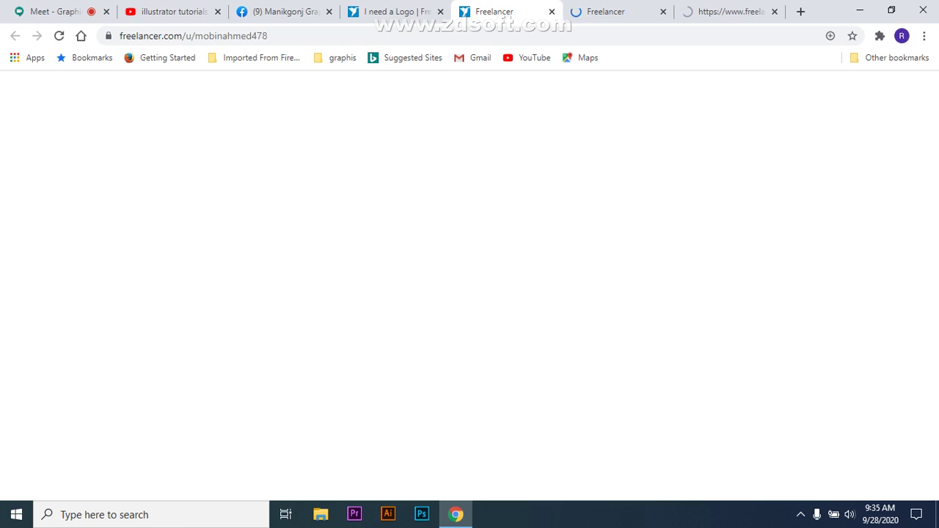
left_click(621, 11)
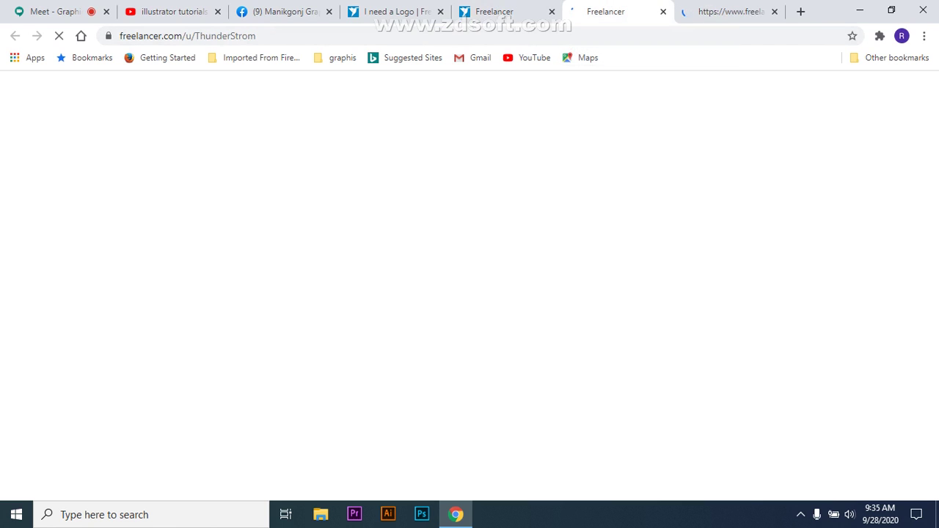
left_click(514, 11)
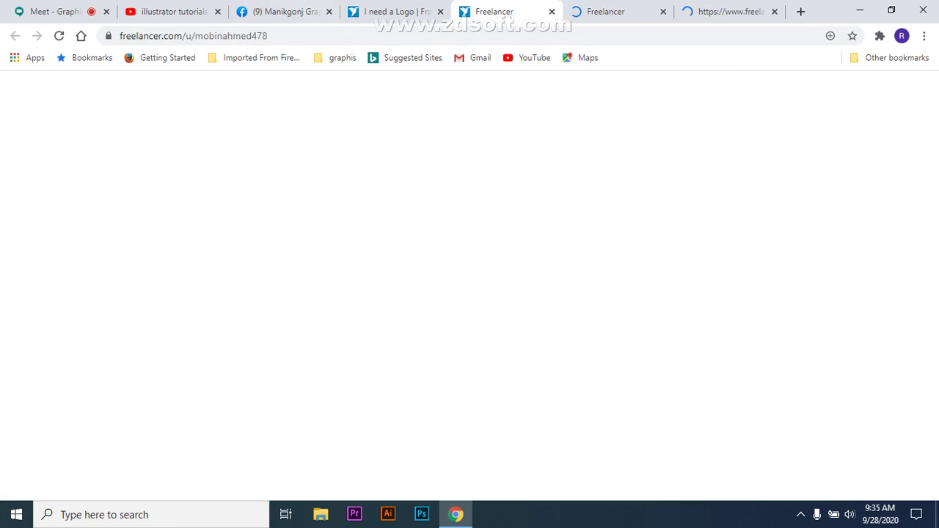
left_click(172, 11)
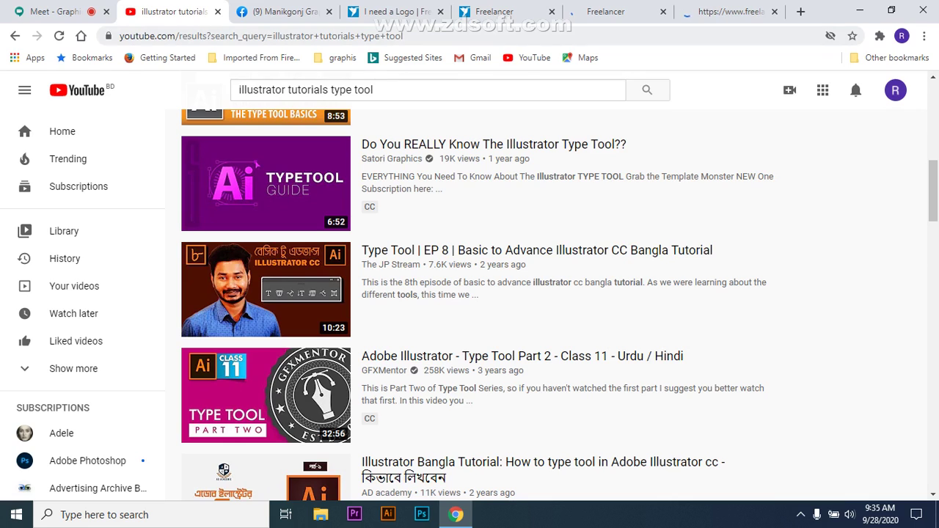
left_click(217, 11)
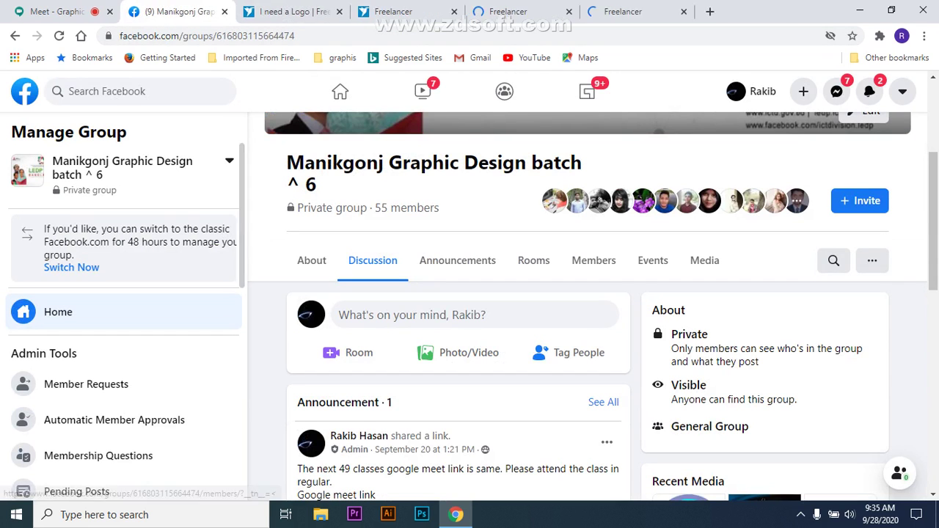
left_click(454, 11)
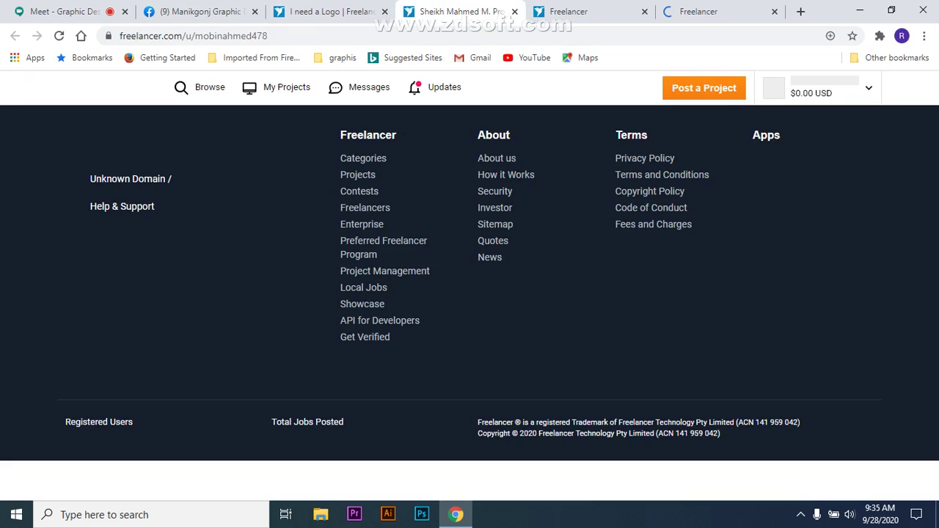
left_click(580, 11)
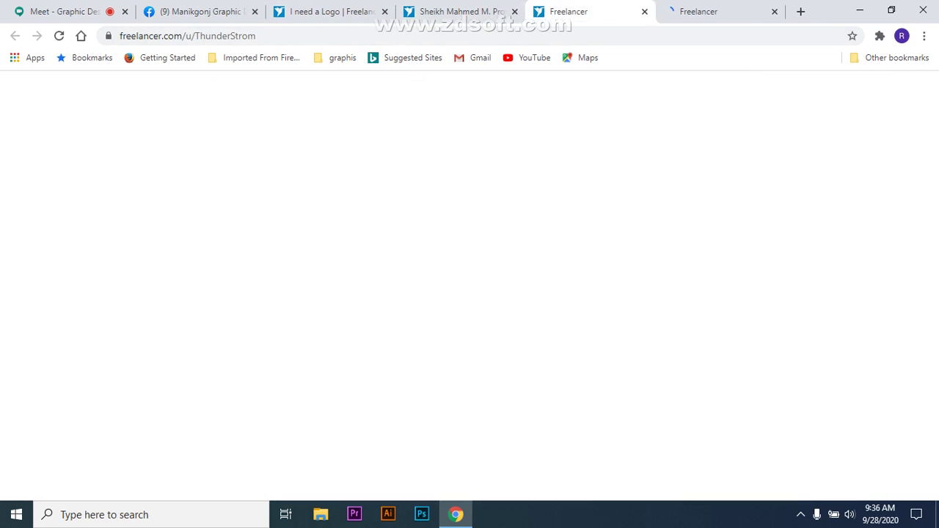
left_click(711, 11)
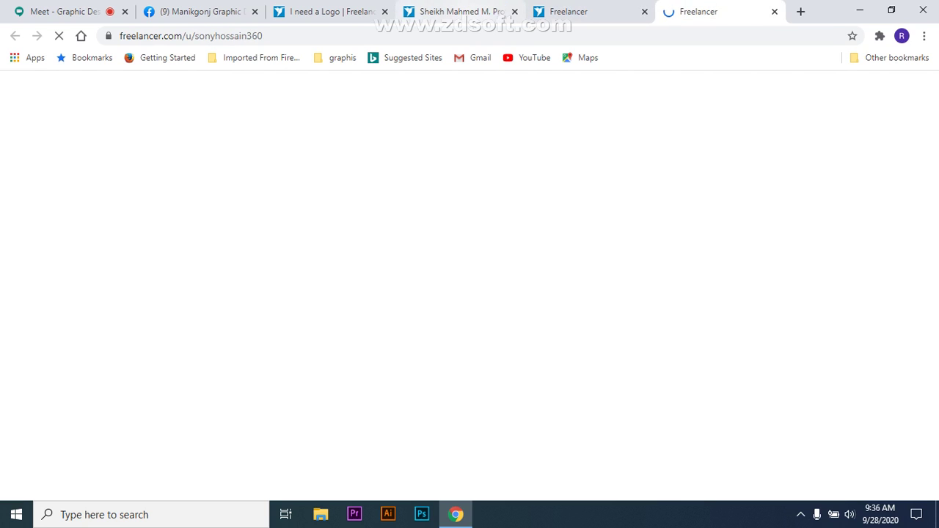
left_click(461, 11)
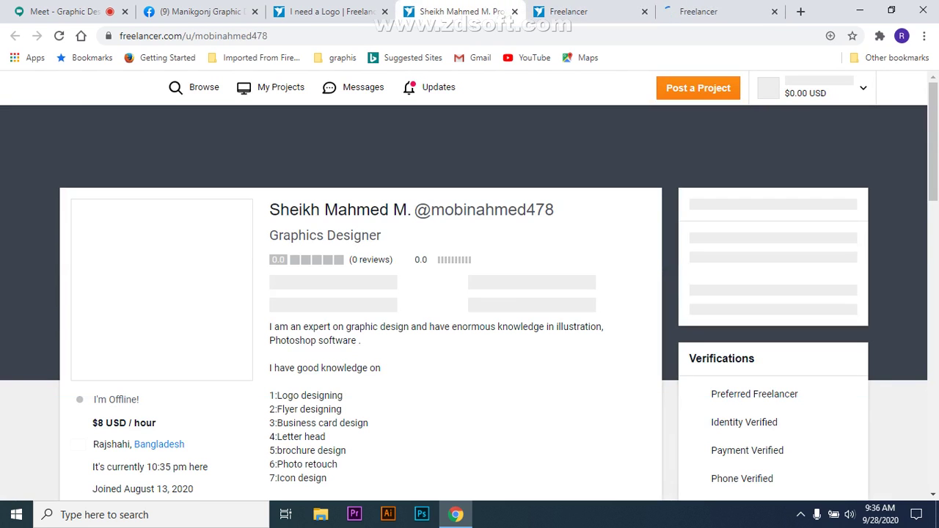
Step: Scroll through the first entrant's skills summary
scroll(469, 294, "down", 1)
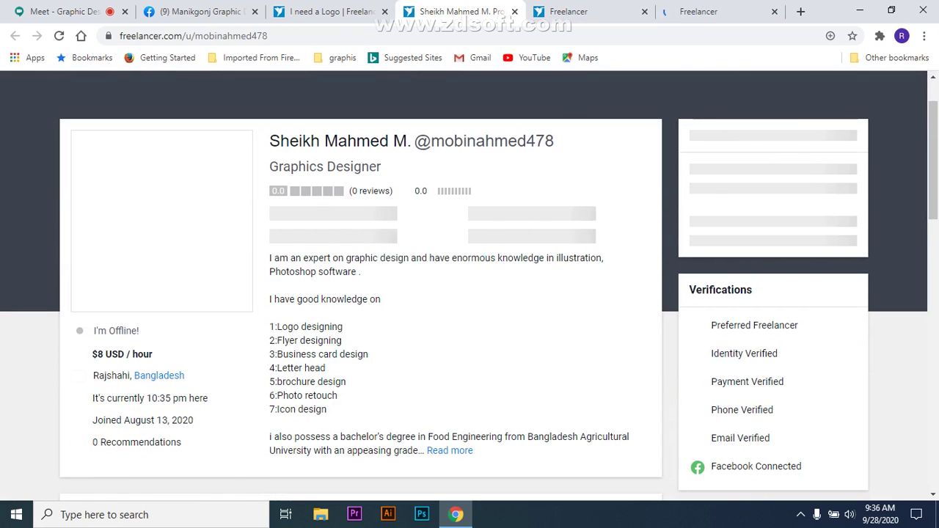
scroll(469, 293, "down", 1)
scroll(469, 293, "down", 1)
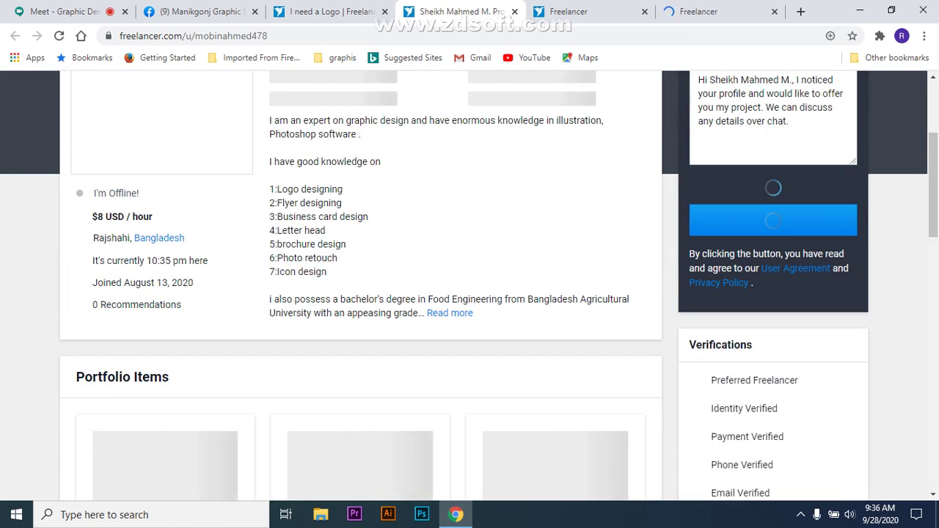
Step: Bring up and scroll the ThunderStrom profile, a $25/hour graphics designer in Bangladesh
left_click(601, 12)
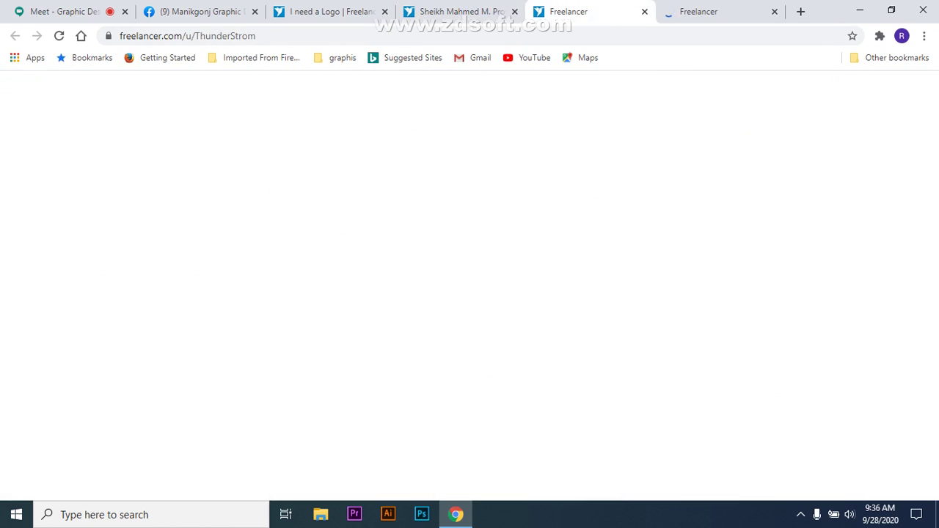
left_click(696, 11)
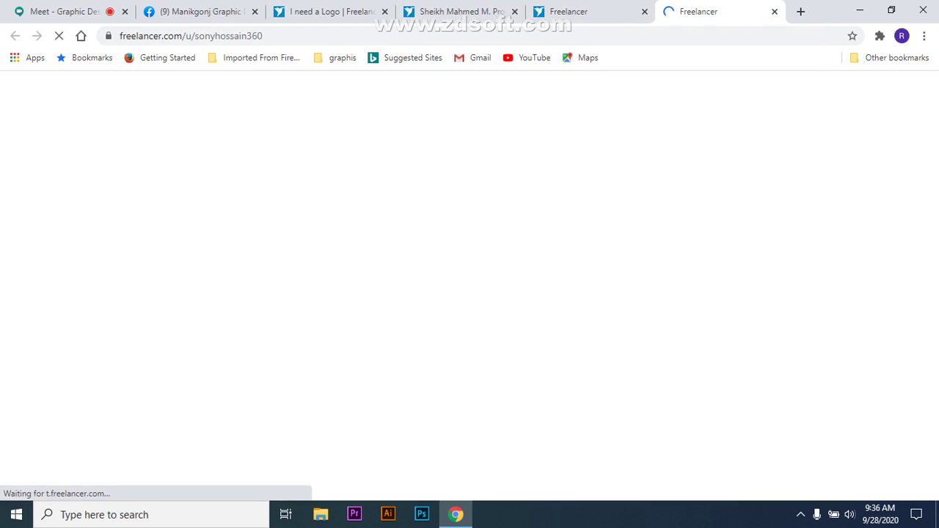
left_click(598, 11)
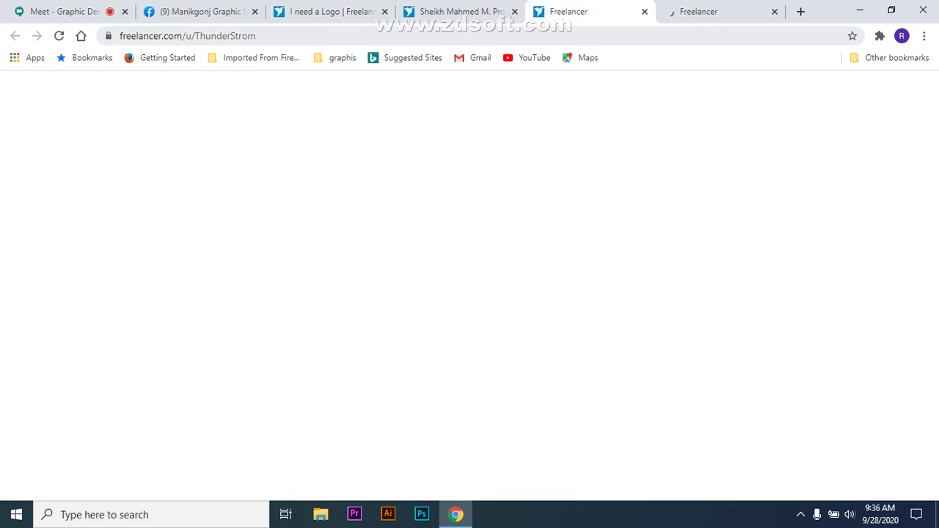
key("ctrl+Tab")
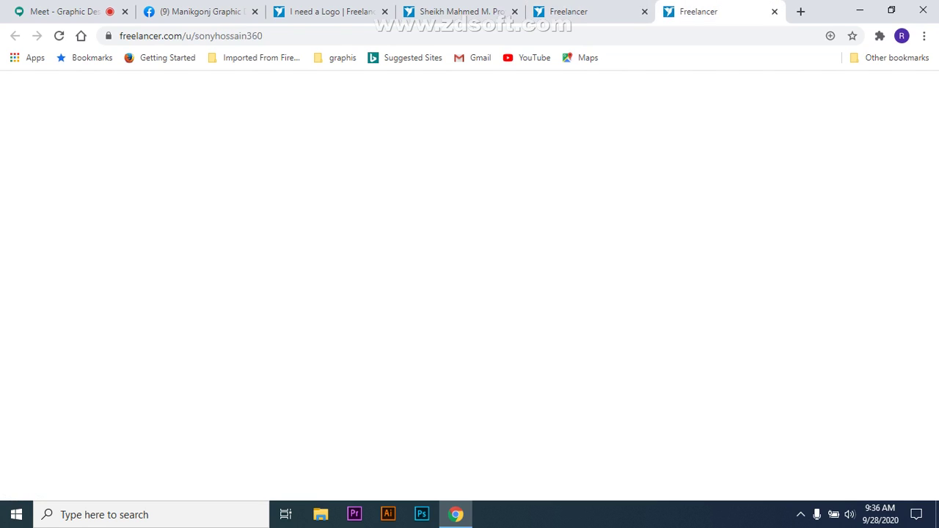
key("ctrl+shift+Tab")
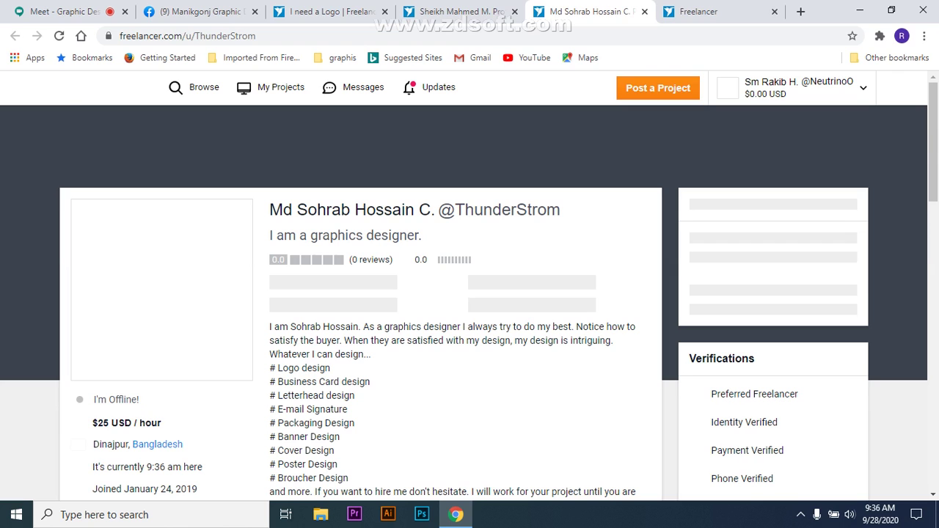
scroll(463, 286, "down", 1)
scroll(469, 286, "down", 1)
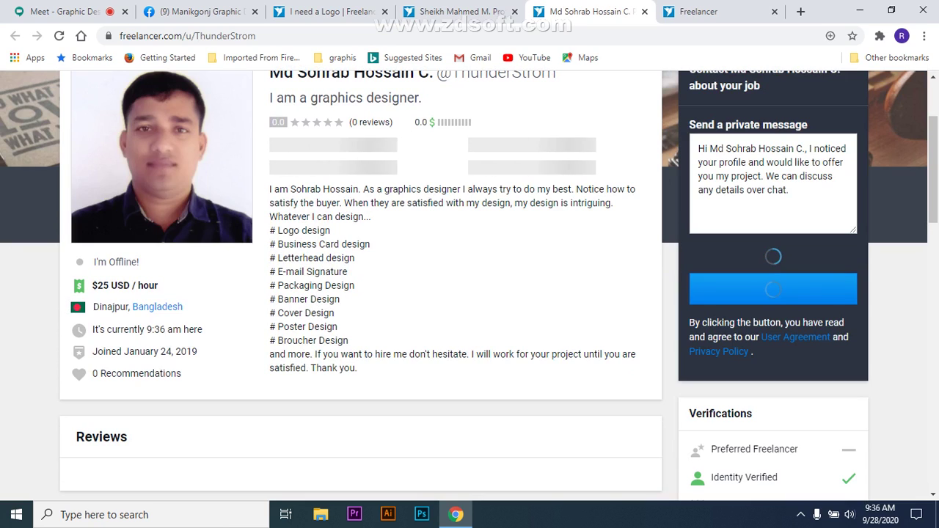
left_click(63, 12)
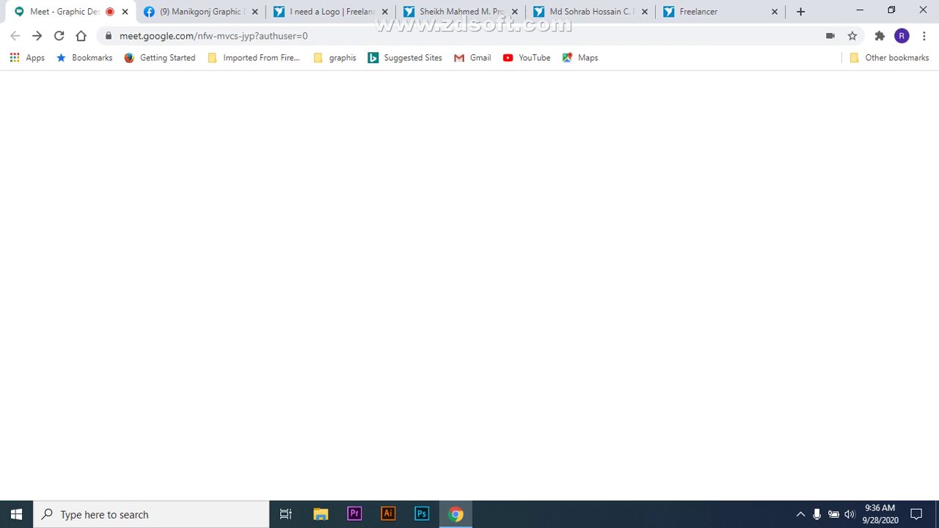
left_click(698, 12)
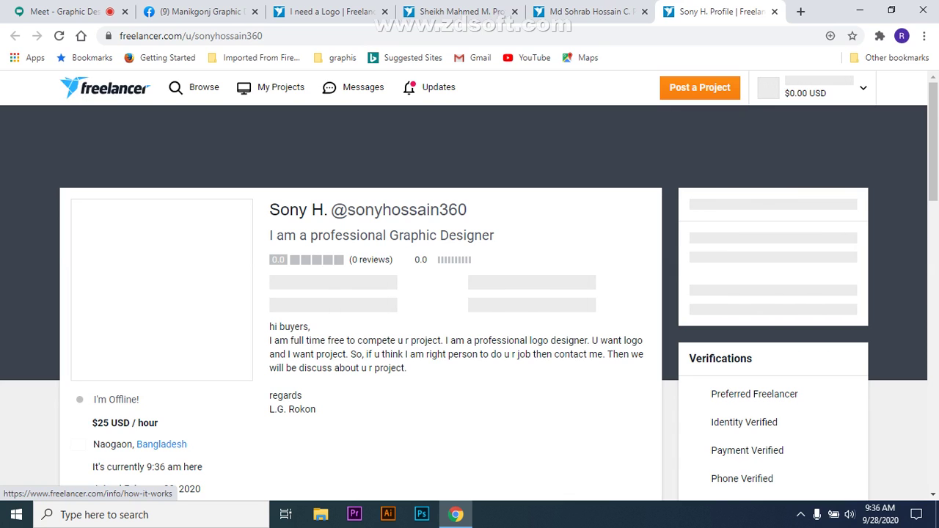
scroll(469, 293, "down", 2)
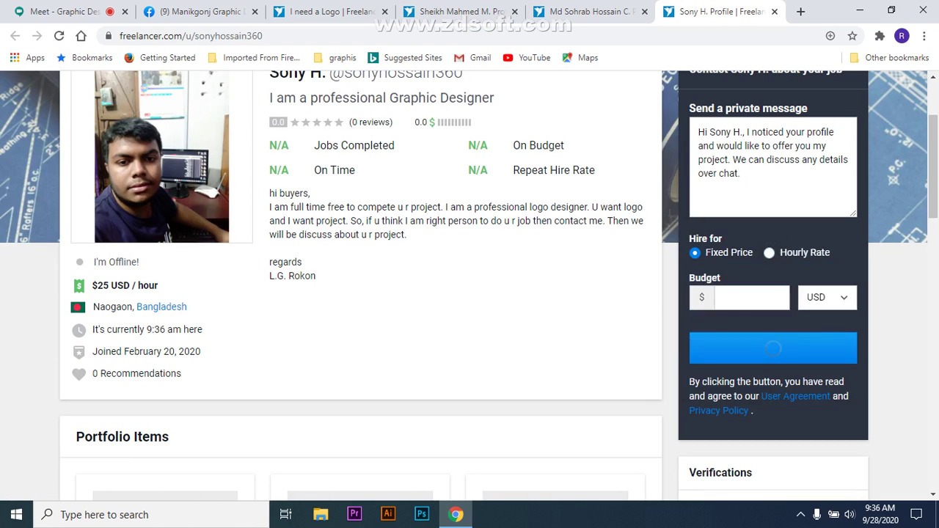
scroll(470, 293, "up", 2)
key("ctrl+1")
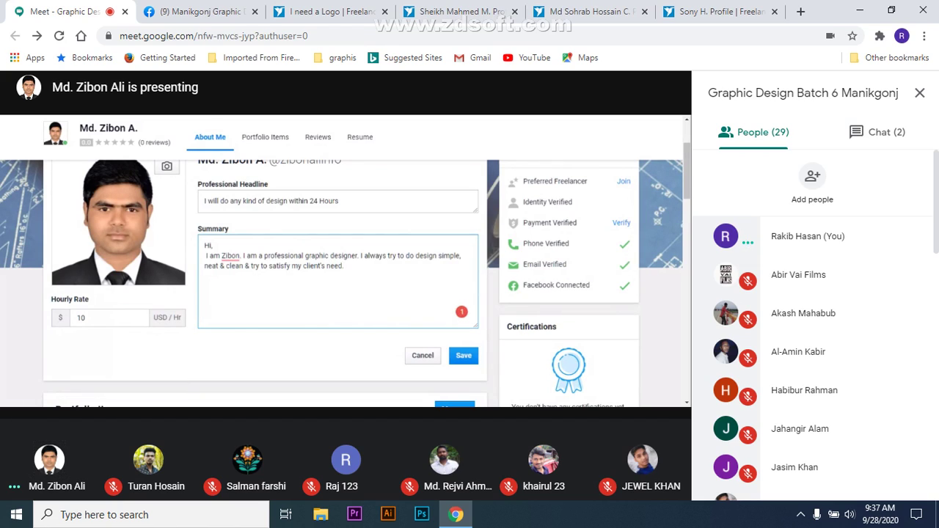
Step: Leave the class for the third entrant's profile, then the 5.0-rated graphics designer's profile (3 reviews)
left_click(718, 11)
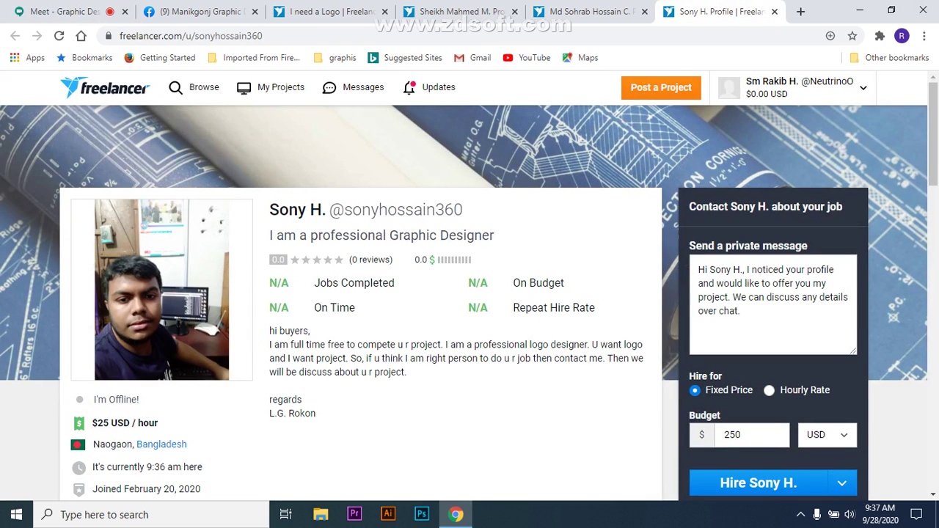
left_click(587, 11)
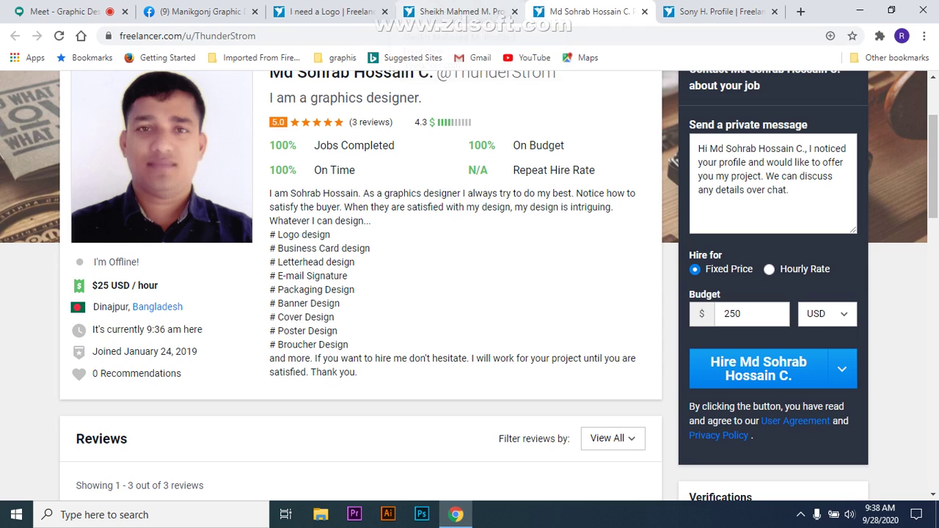
Step: Glance at the student's summary in class, then show the $25/hour Bangladesh graphic designer's profile
left_click(63, 11)
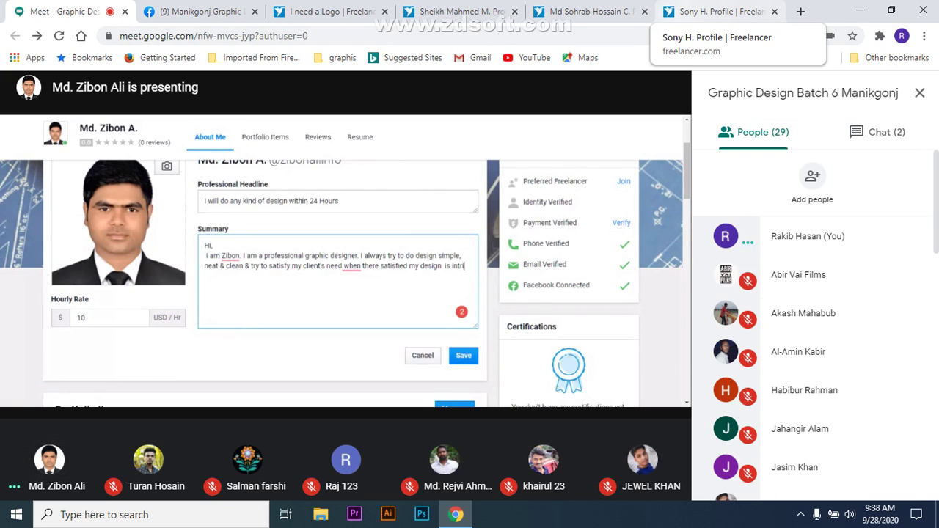
left_click(719, 11)
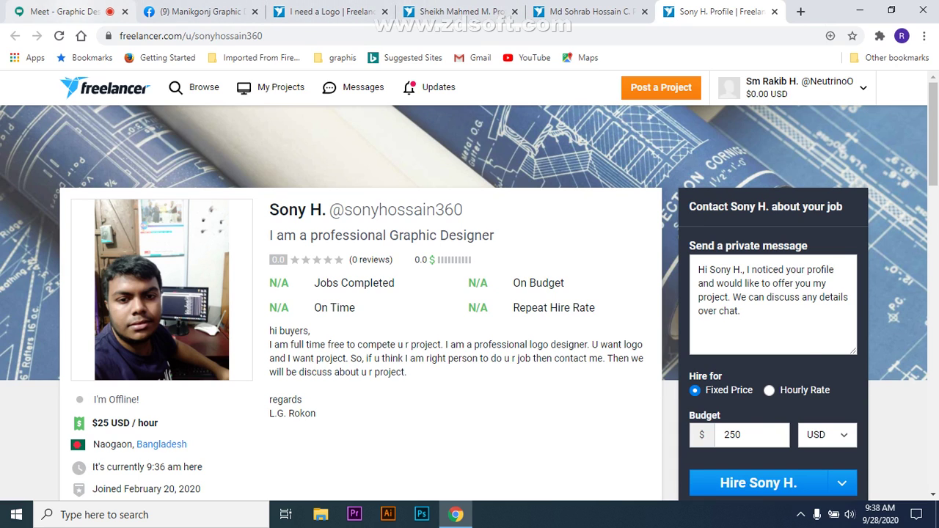
Step: Return to the class call, where the summary now ends 'When there satisfied my design is intriguing.'
left_click(66, 11)
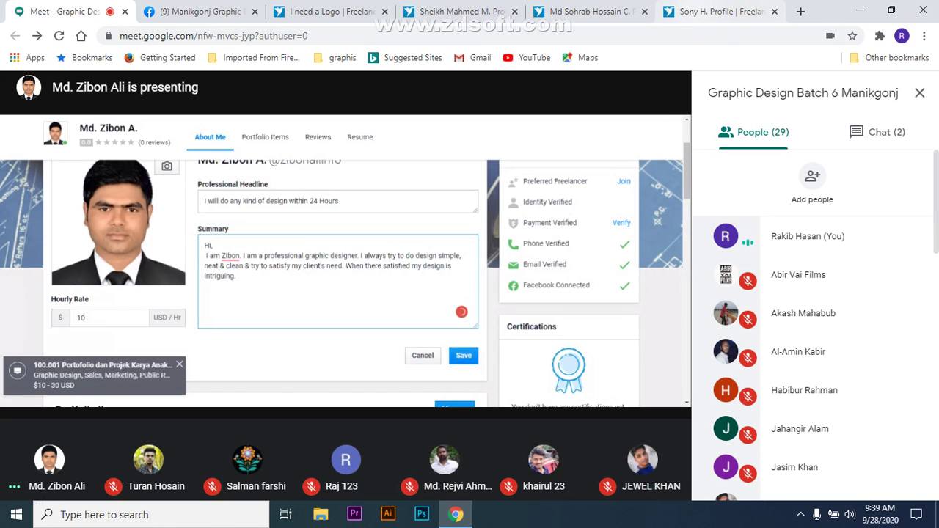
Step: Review the 5.0-rated Dinajpur designer's profile, check the class call, then close that profile tab
left_click(586, 11)
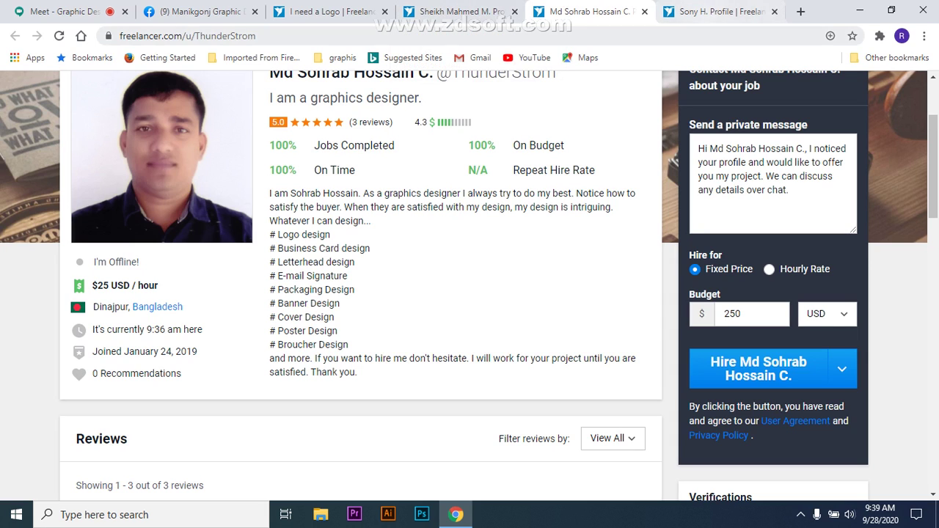
left_click(65, 12)
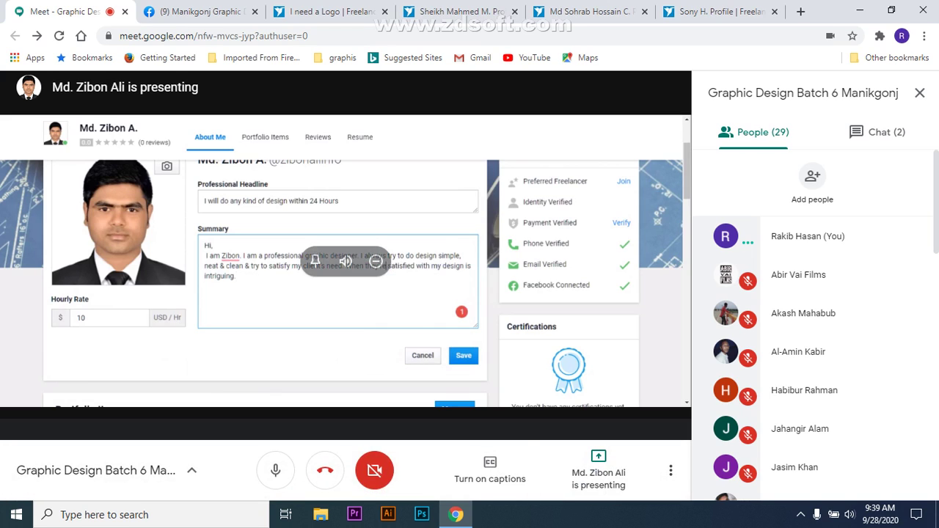
left_click(587, 12)
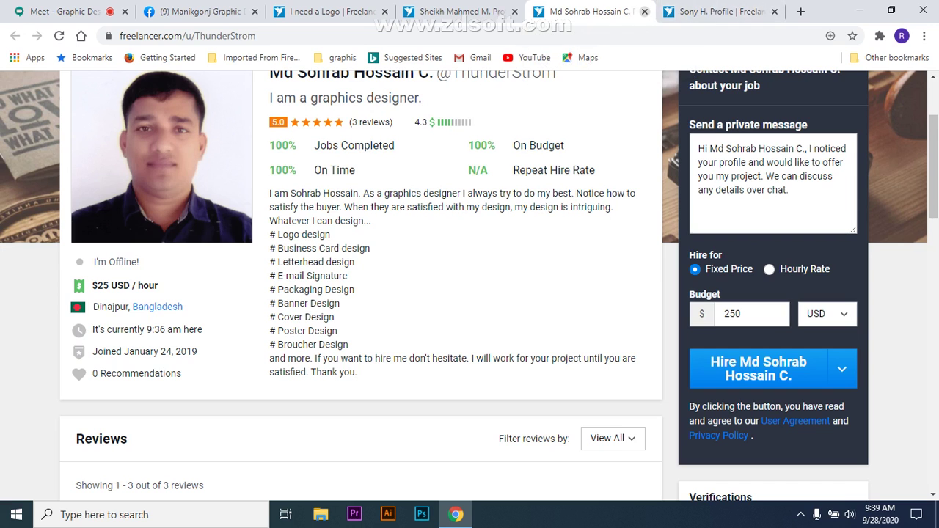
left_click(644, 11)
Step: Close the Naogaon designer's profile and open entry #636's designer profile in a new tab
left_click(644, 12)
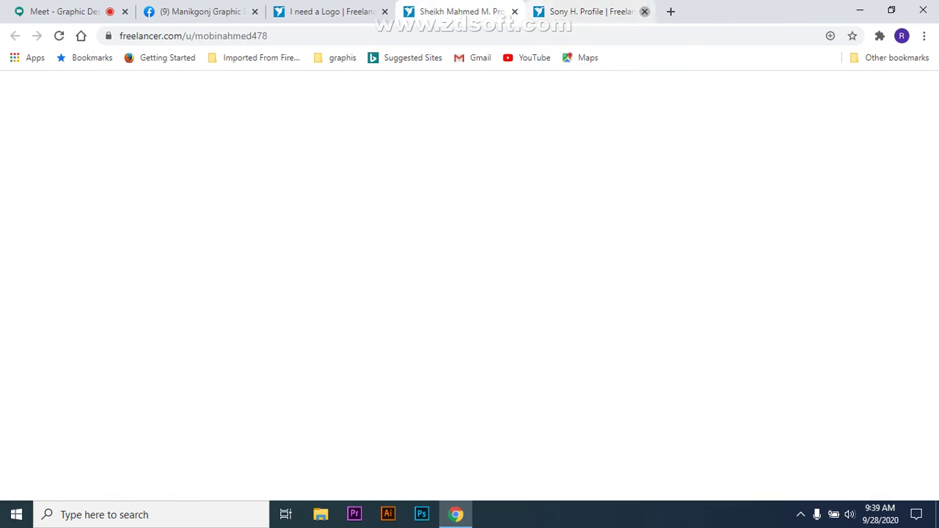
left_click(400, 12)
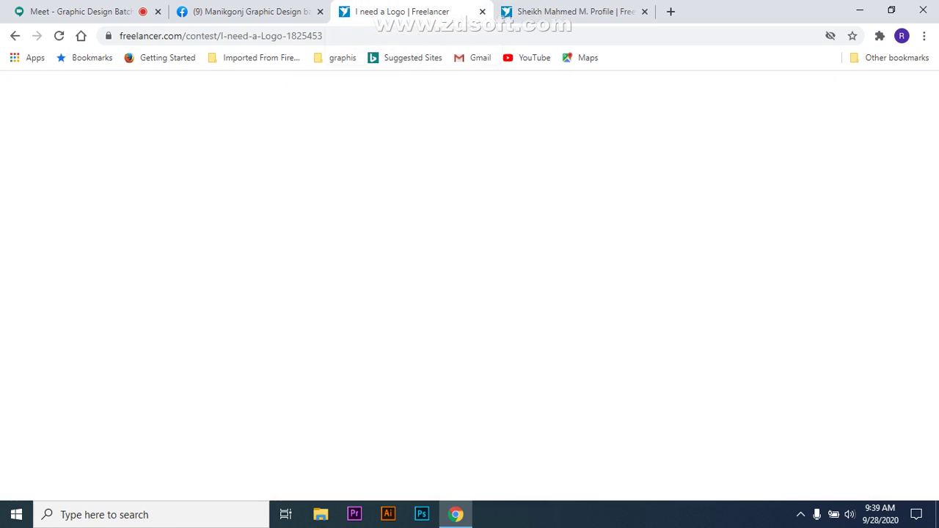
scroll(469, 286, "down", 7)
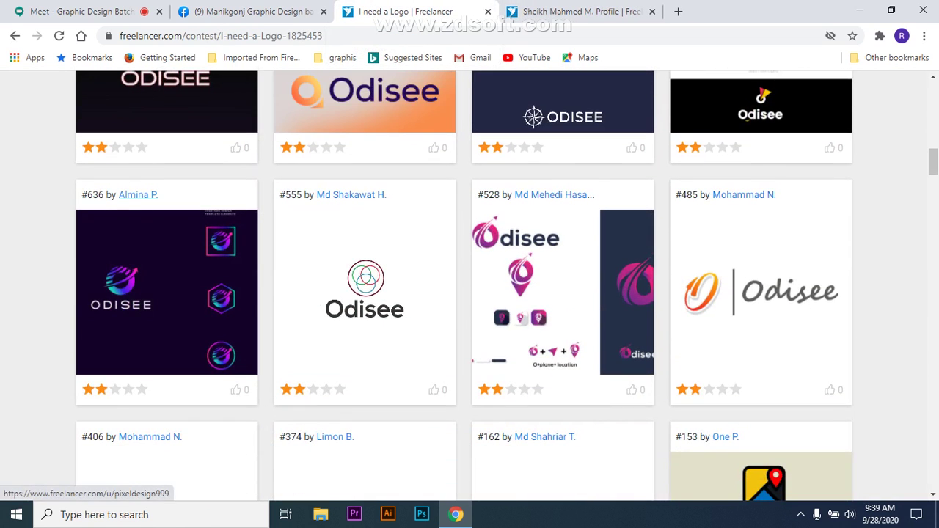
right_click(137, 194)
left_click(195, 203)
Step: Open entry #153's designer profile in a new tab and view the $8/hour Rajshahi designer's profile
scroll(469, 286, "down", 4)
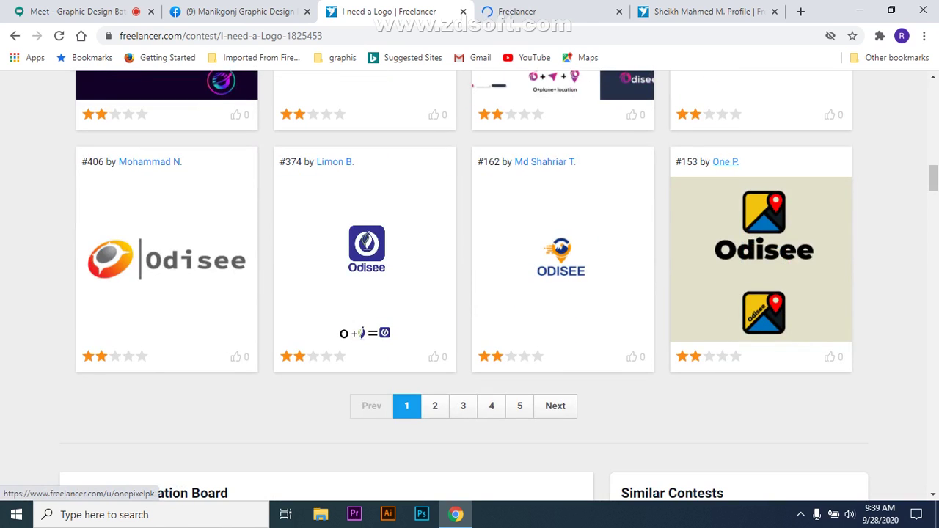
right_click(725, 162)
left_click(770, 173)
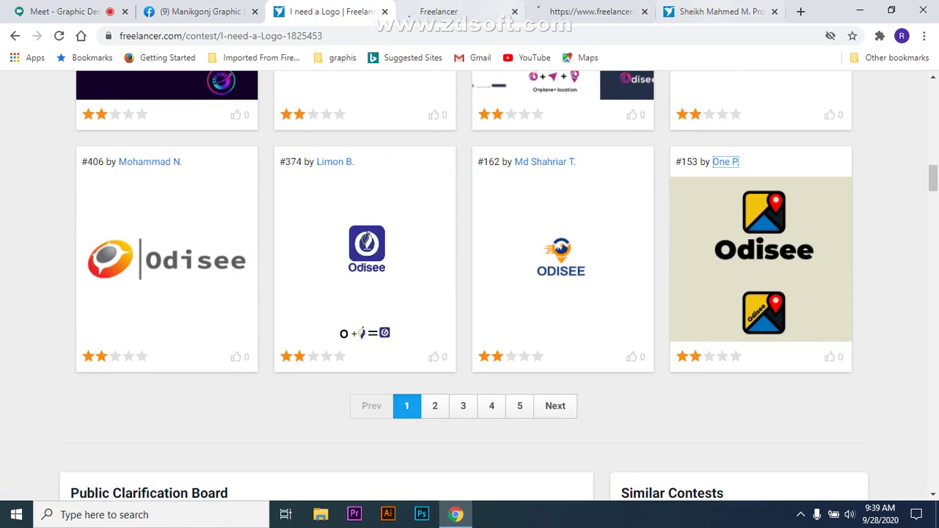
left_click(716, 12)
scroll(469, 286, "up", 1)
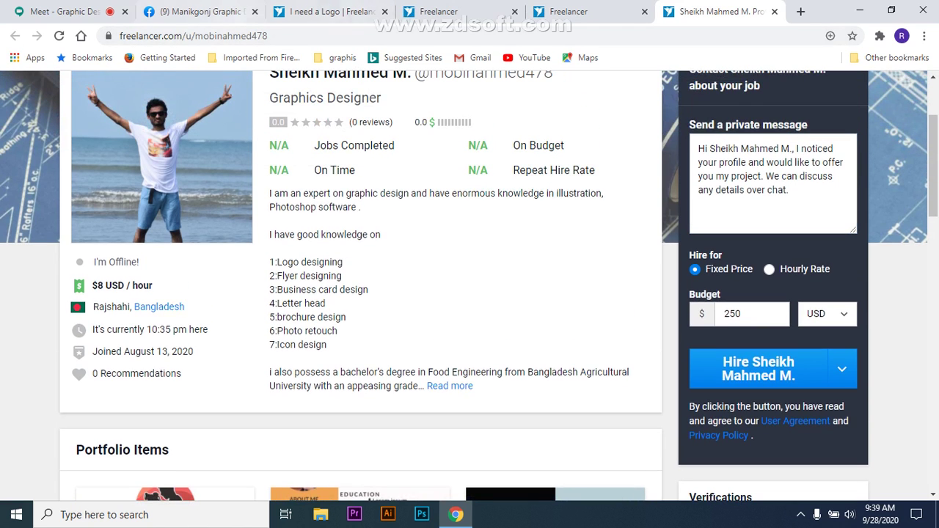
Step: Check the student's summary in class, then view entry #636's $5/hour Dhaka designer profile
left_click(63, 12)
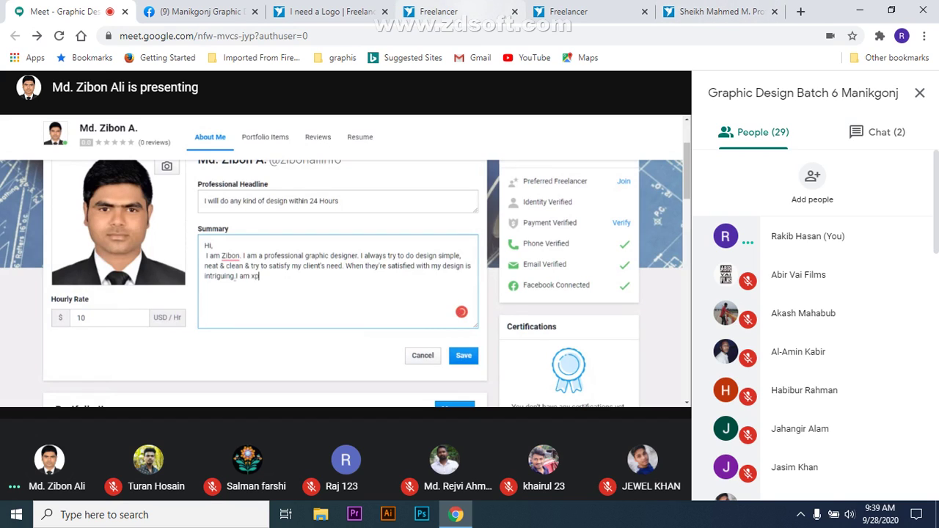
left_click(460, 11)
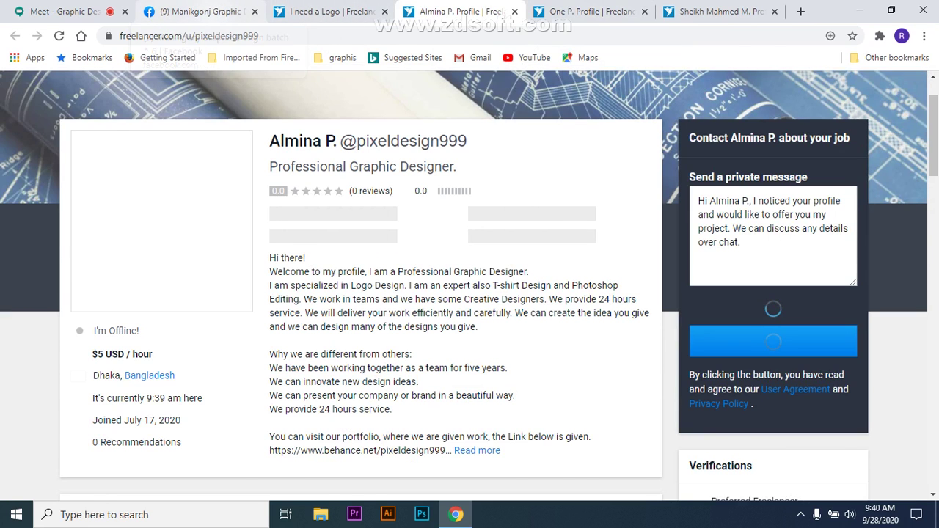
Step: Glance at the Facebook group and entry #153's profile, revisit the Rajshahi designer, then rejoin class
left_click(198, 11)
left_click(587, 11)
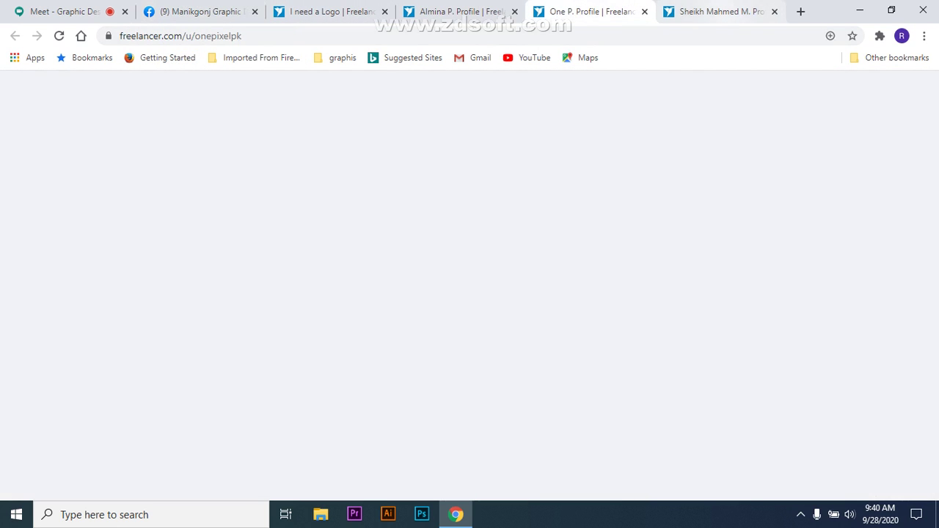
left_click(719, 11)
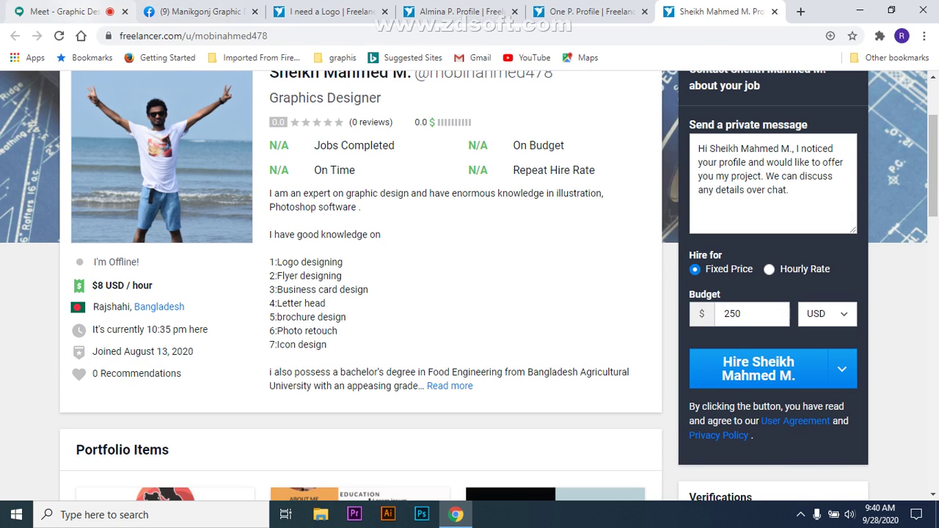
left_click(62, 11)
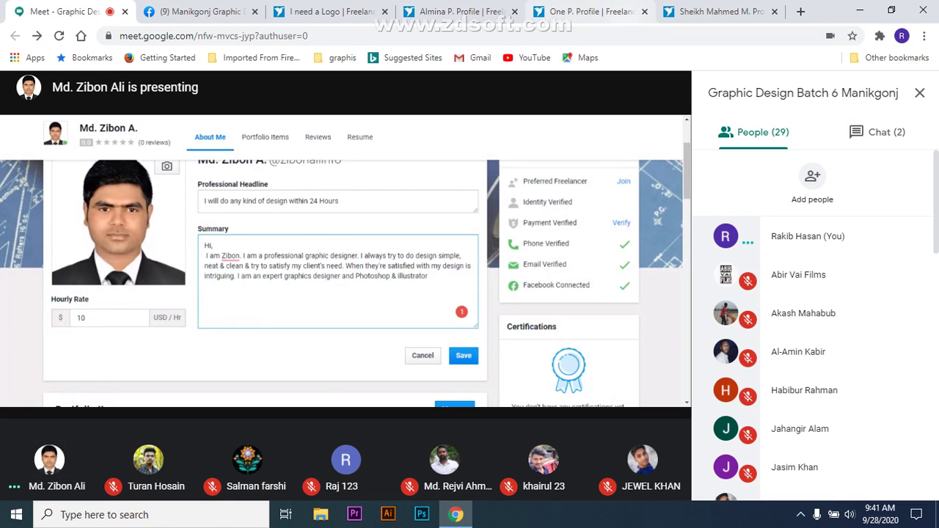
Step: Show the Rajshahi summary wording, then watch the student add Photoshop, illustrator and video editing knowledge
left_click(722, 11)
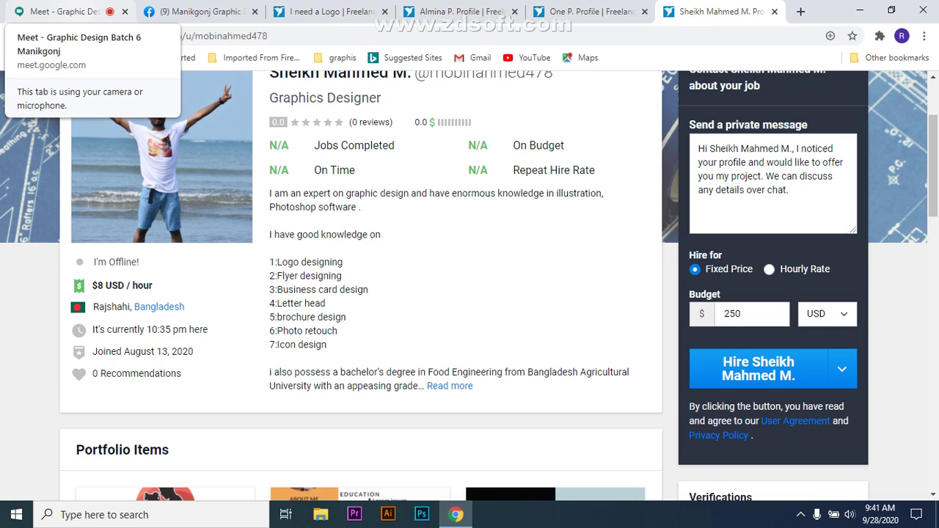
left_click(62, 11)
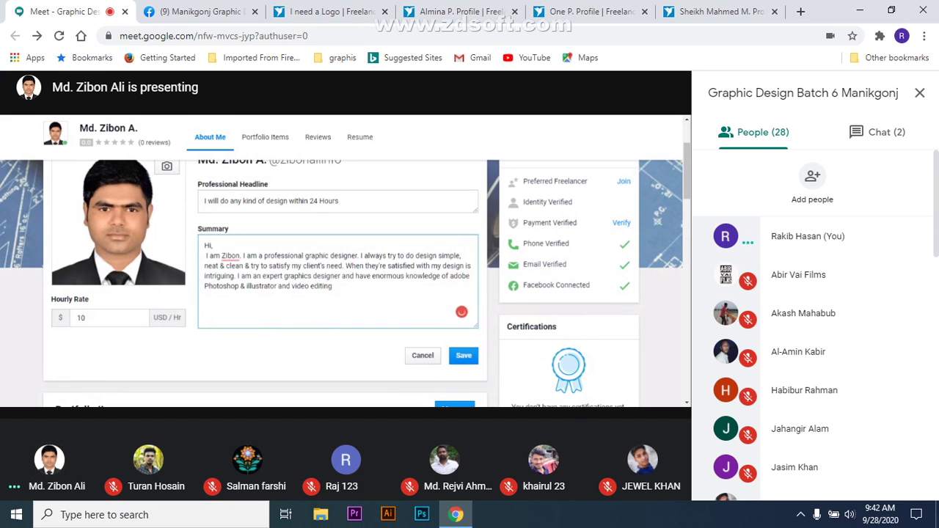
left_click(719, 11)
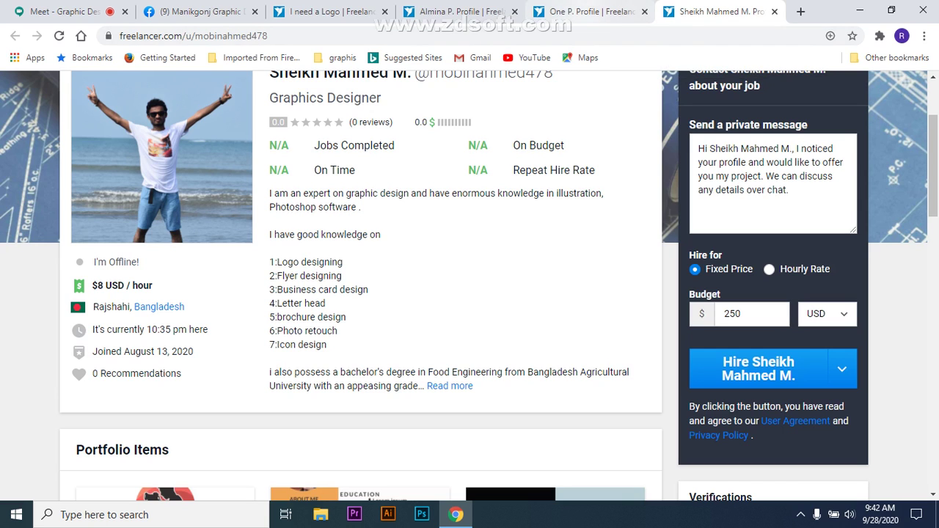
left_click(587, 11)
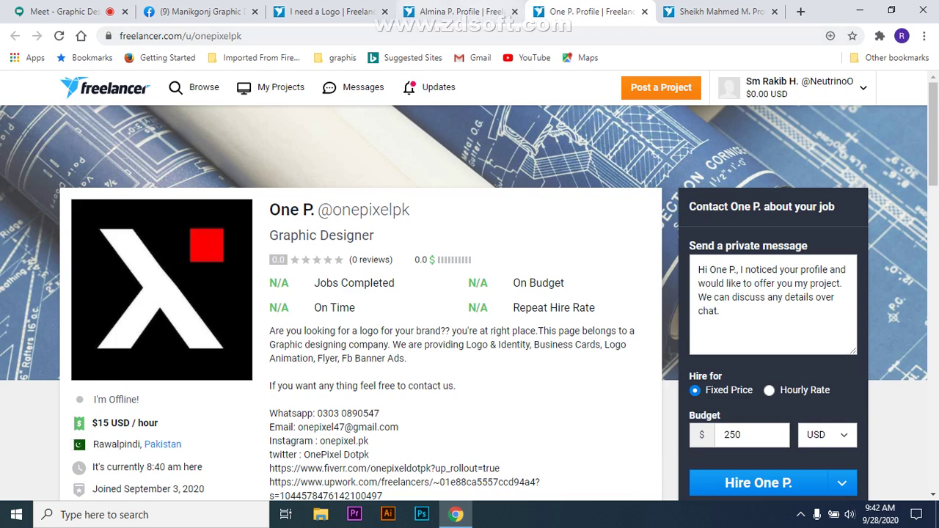
left_click(461, 11)
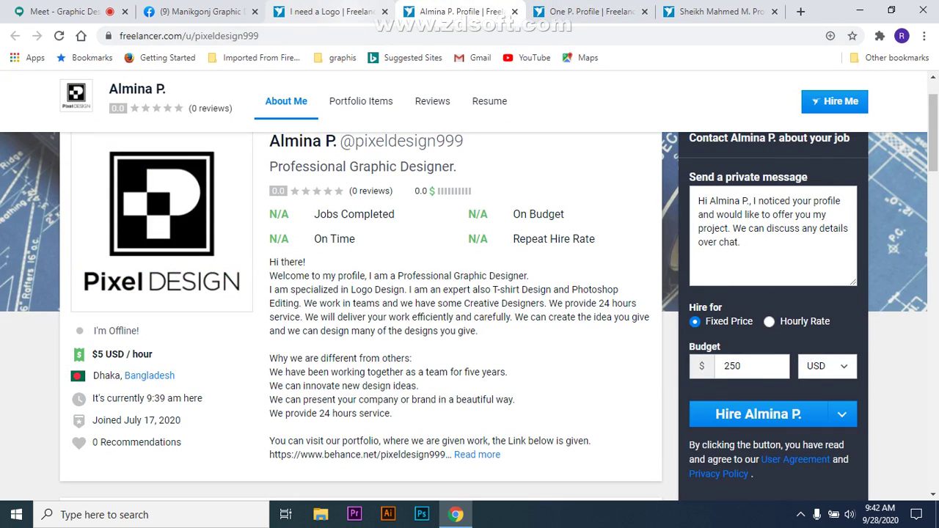
left_click(334, 11)
left_click(461, 11)
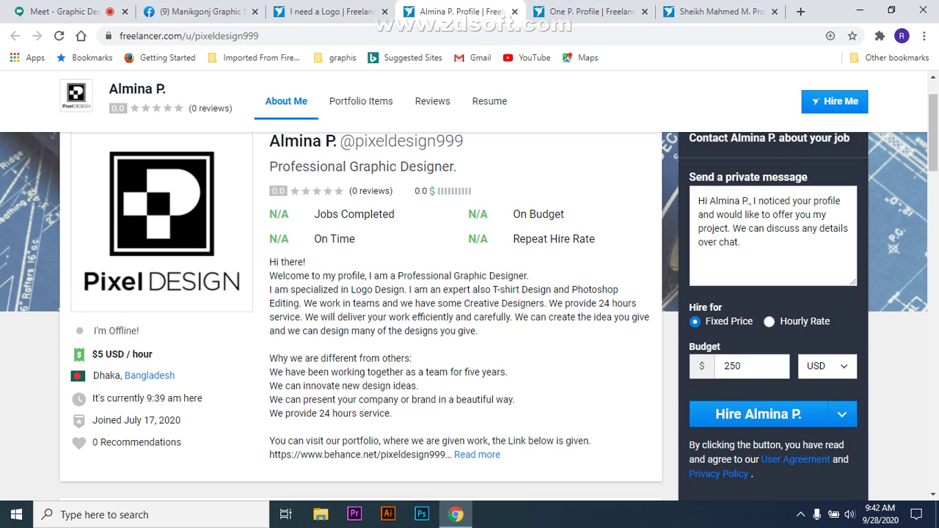
left_click(722, 11)
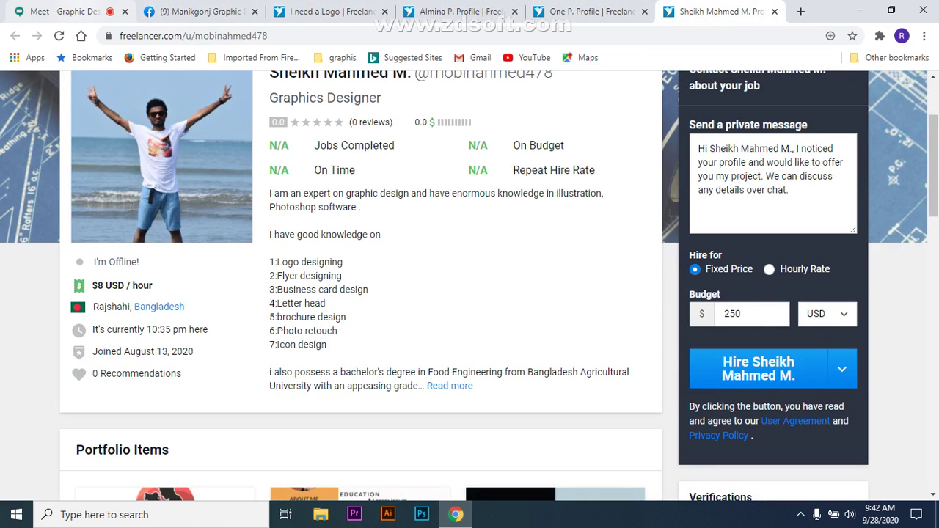
left_click(62, 11)
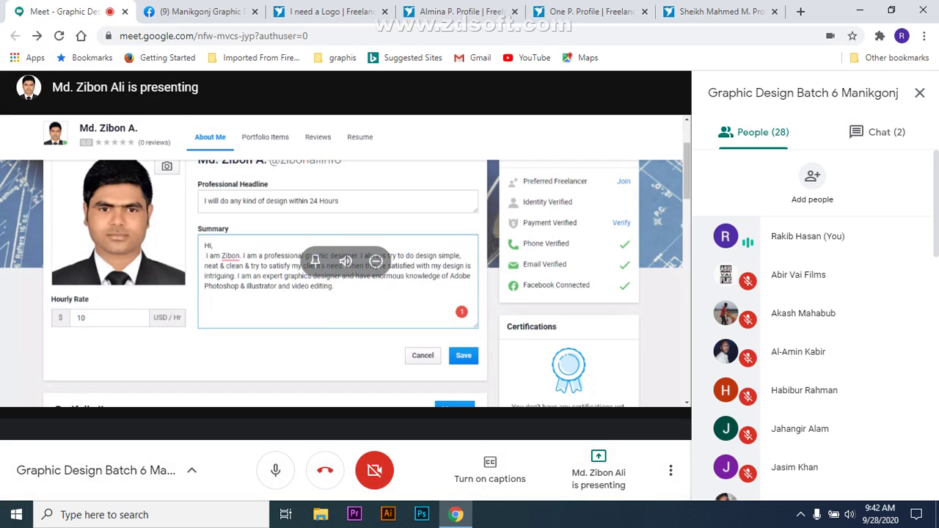
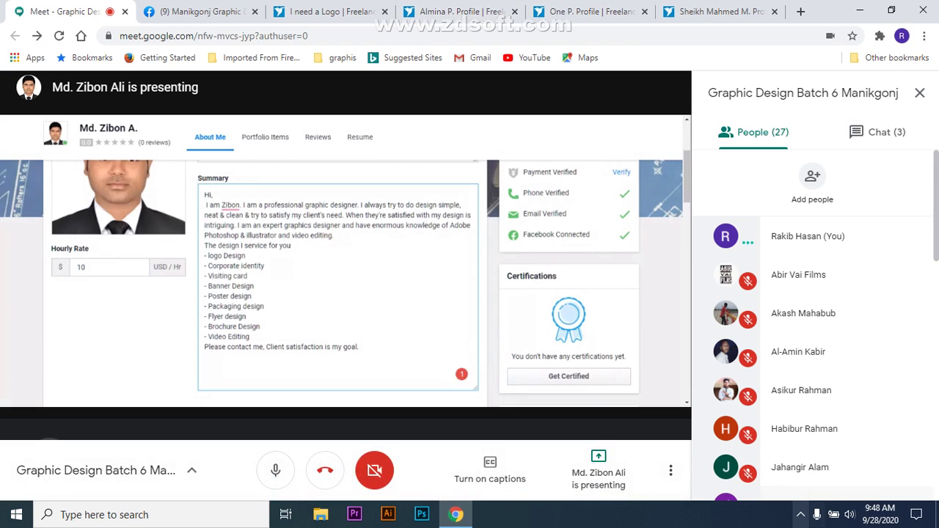
Step: Check the running screen recording, then hide the participant list to see the class tile grid
left_click(800, 514)
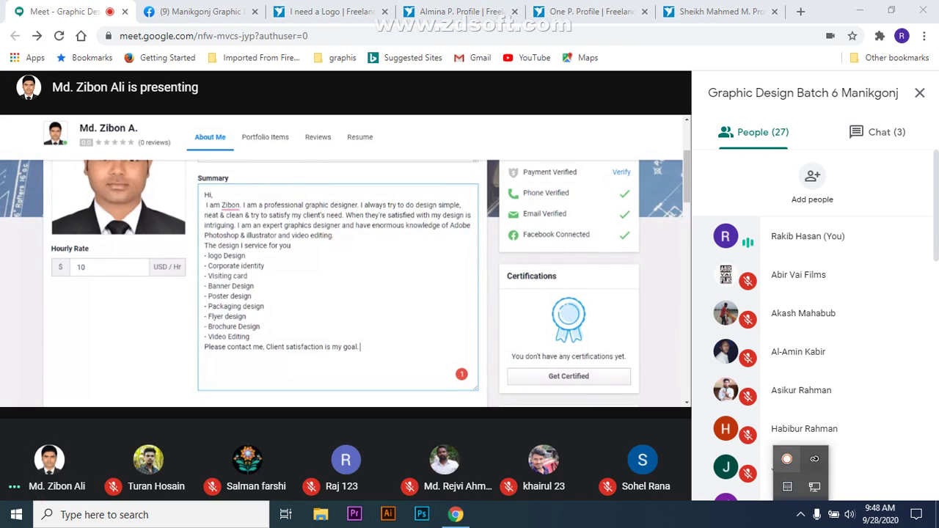
left_click(786, 459)
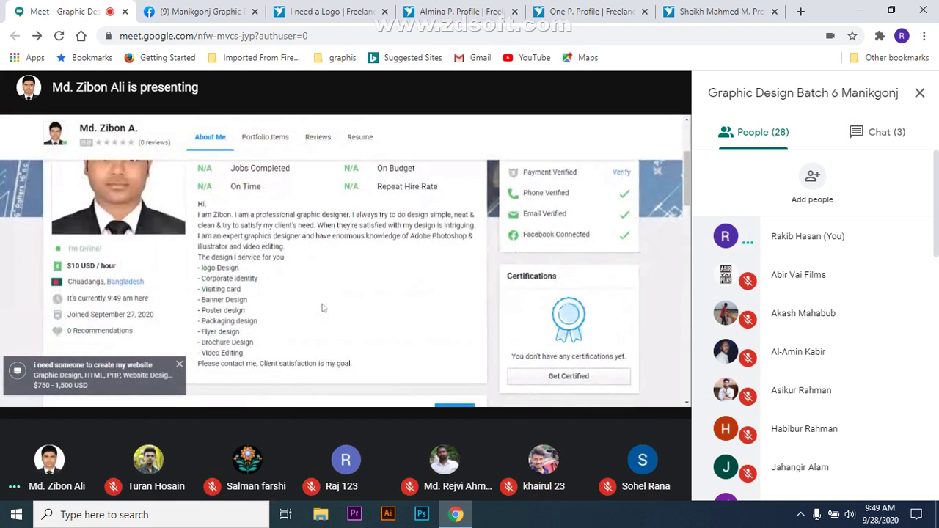
mouse_move(323, 307)
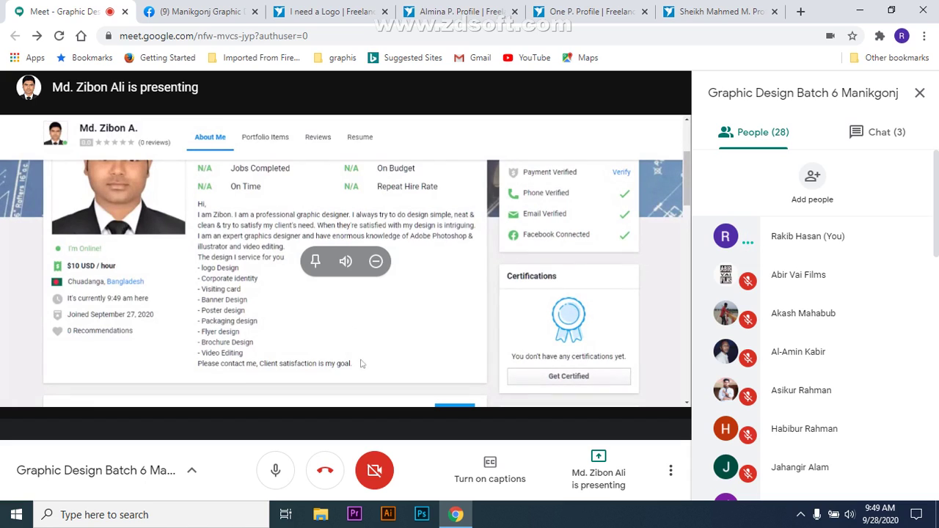
left_click(919, 93)
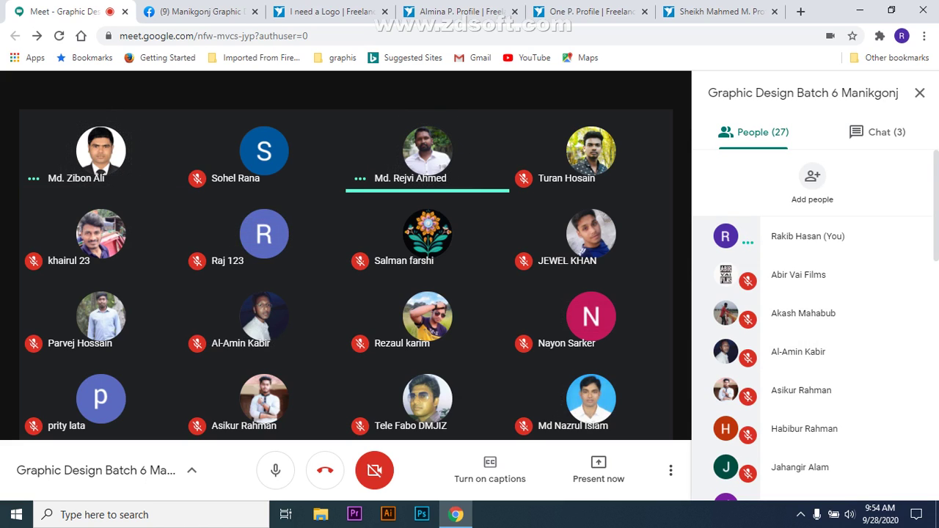
Step: Review a logo entrant's Freelancer profile, scrolling through its Portfolio Items
left_click(586, 11)
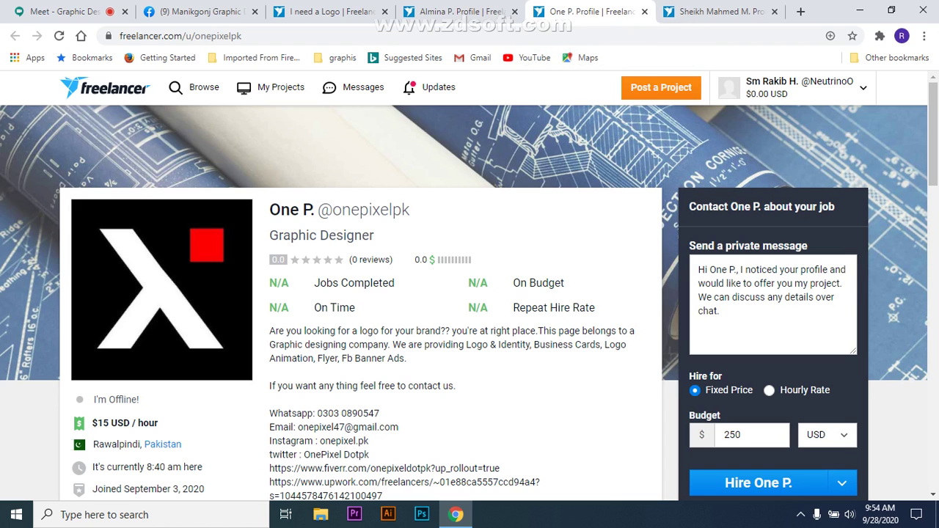
scroll(470, 293, "down", 10)
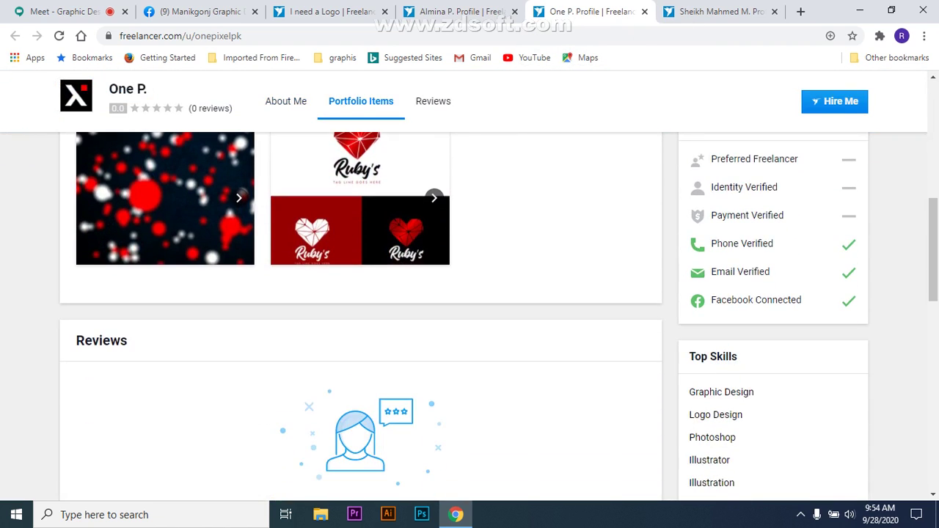
scroll(359, 315, "down", 4)
scroll(359, 315, "up", 6)
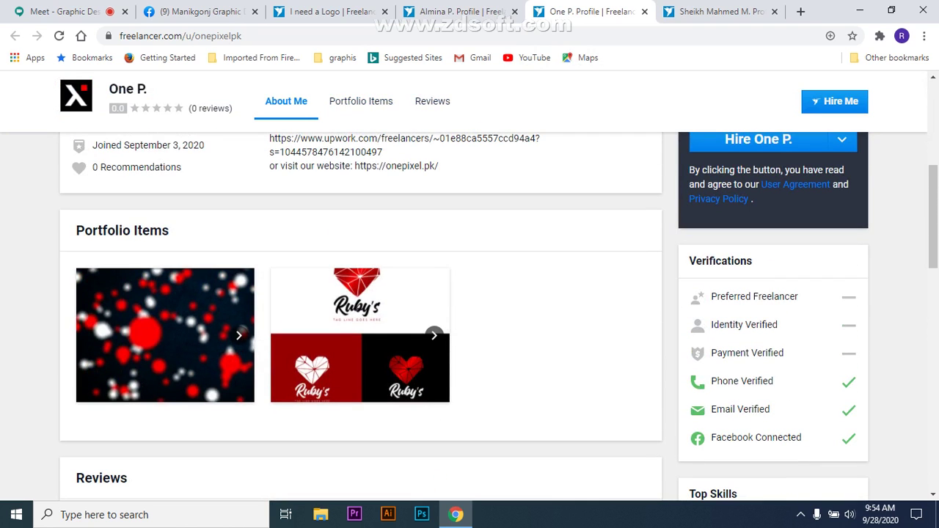
scroll(360, 315, "up", 3)
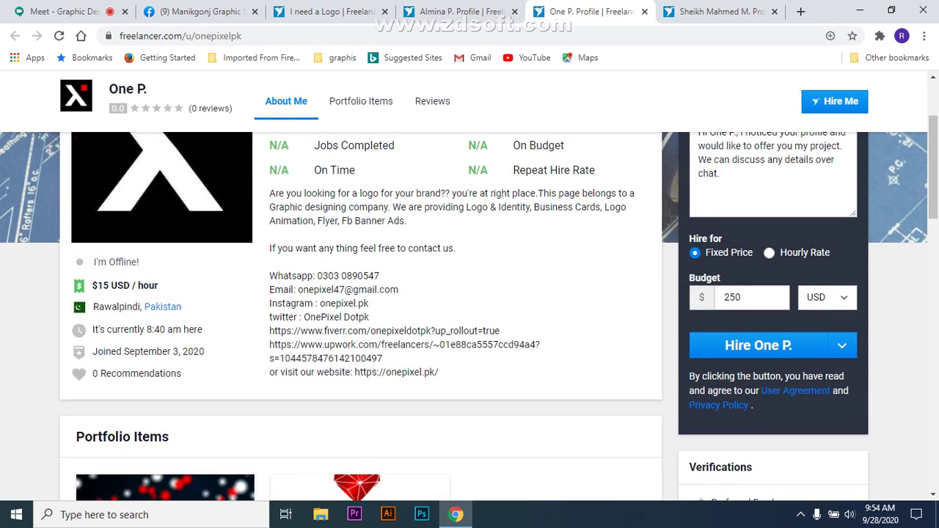
Step: Close both entrant profile pages and return to the class video call
left_click(644, 11)
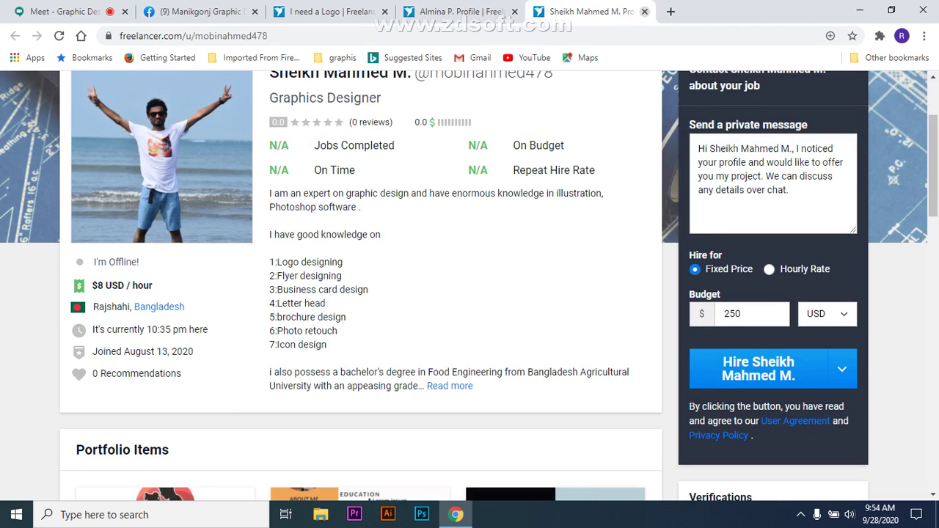
left_click(644, 11)
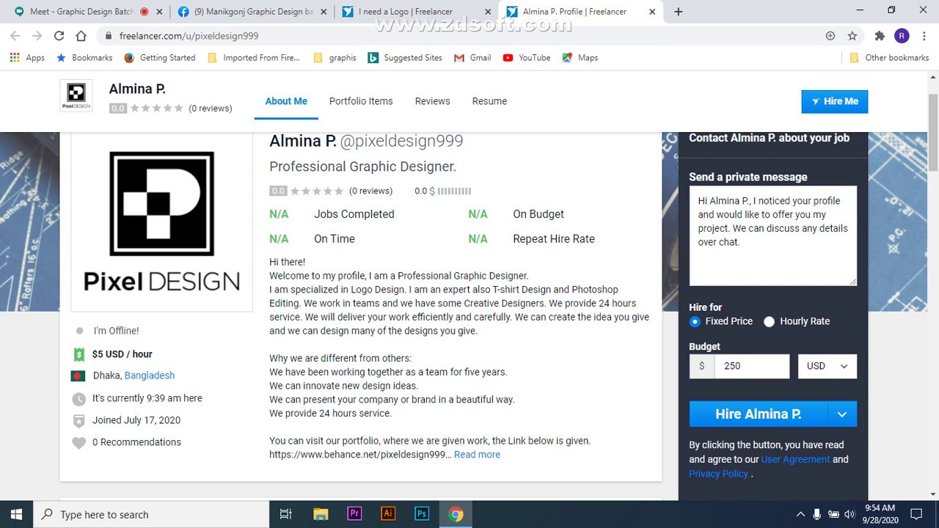
left_click(82, 11)
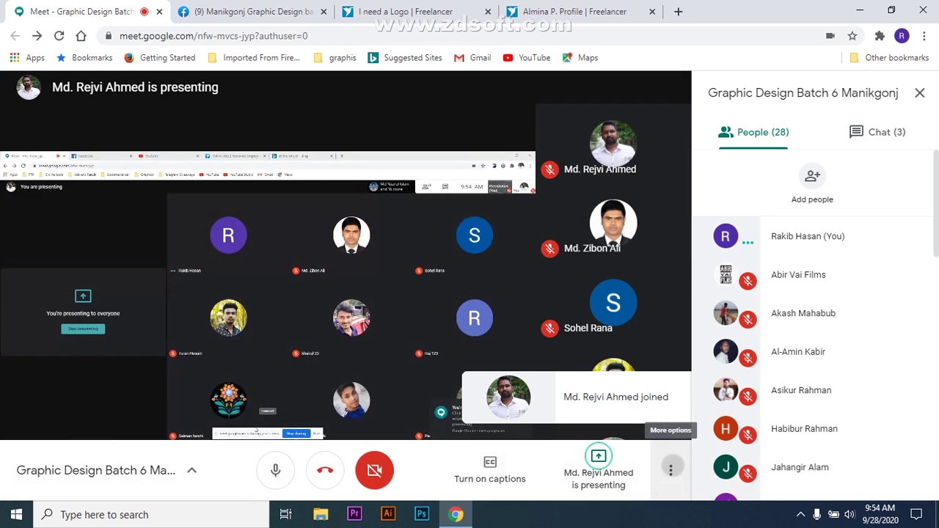
Step: Switch the Meet call to full screen from the More options menu
left_click(670, 470)
left_click(624, 257)
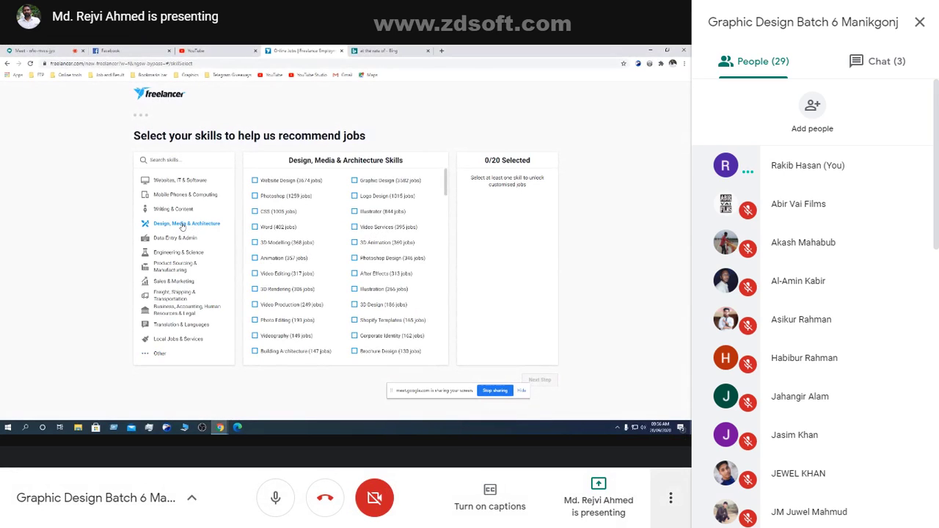
left_click(671, 497)
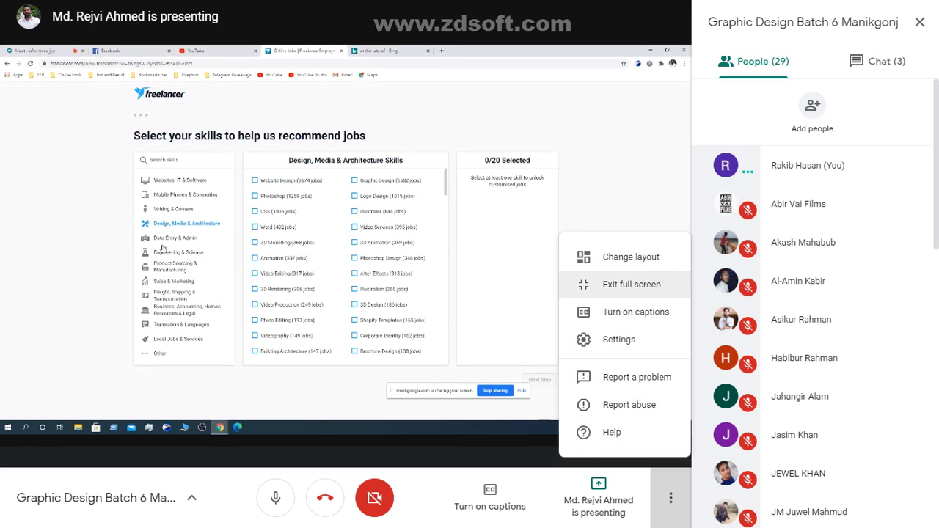
key("Escape")
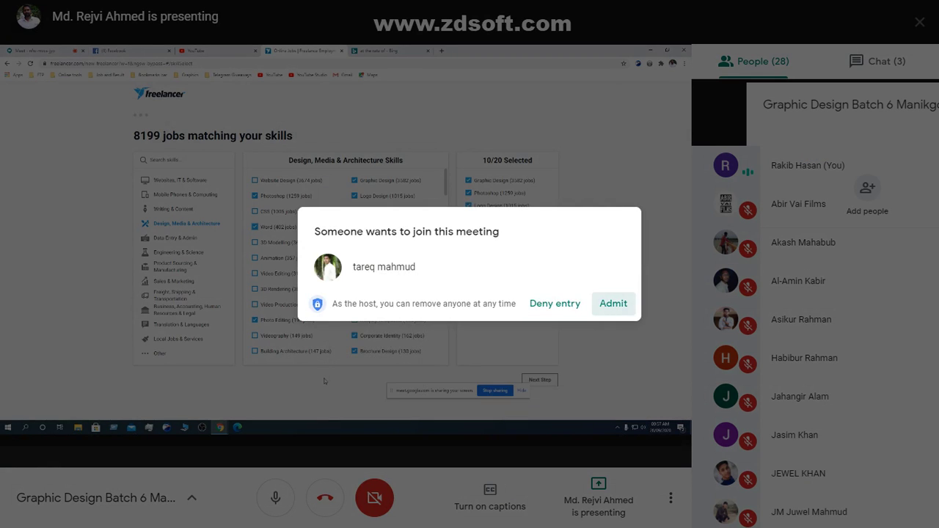
Step: Admit the waiting person into the meeting
left_click(613, 302)
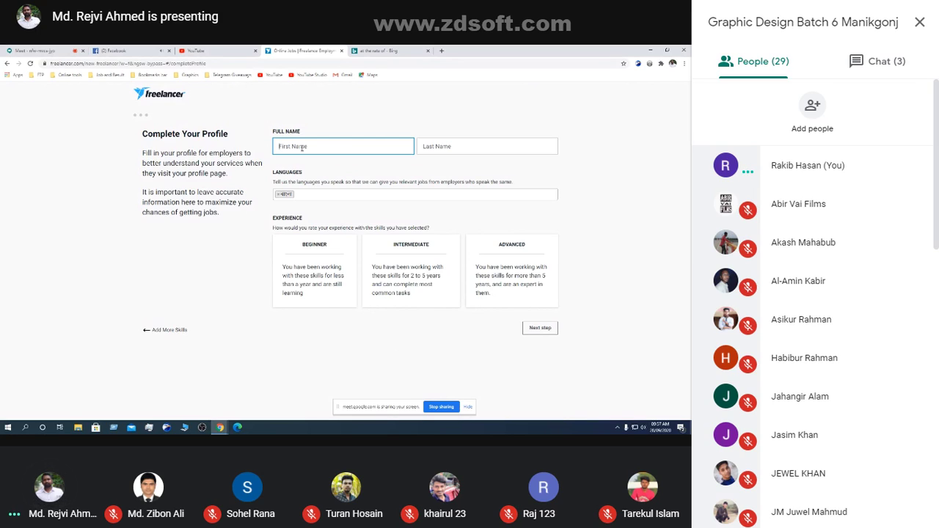
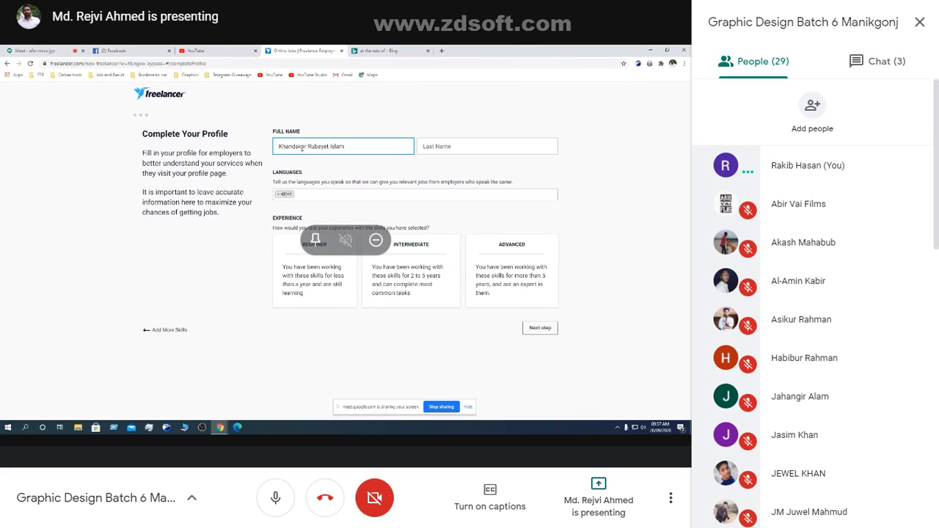
Step: Enter the student's full name and browse the Languages dropdown options
left_click(441, 148)
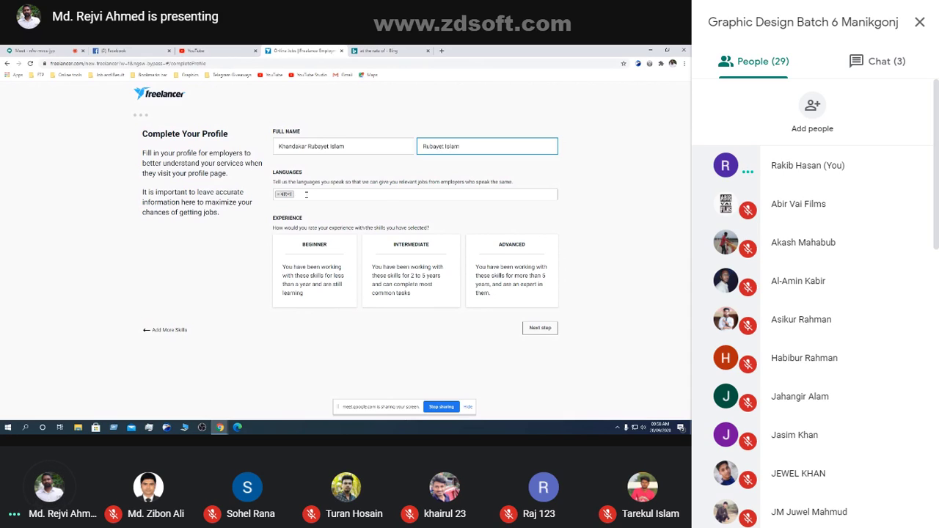
left_click(306, 194)
scroll(314, 247, "down", 5)
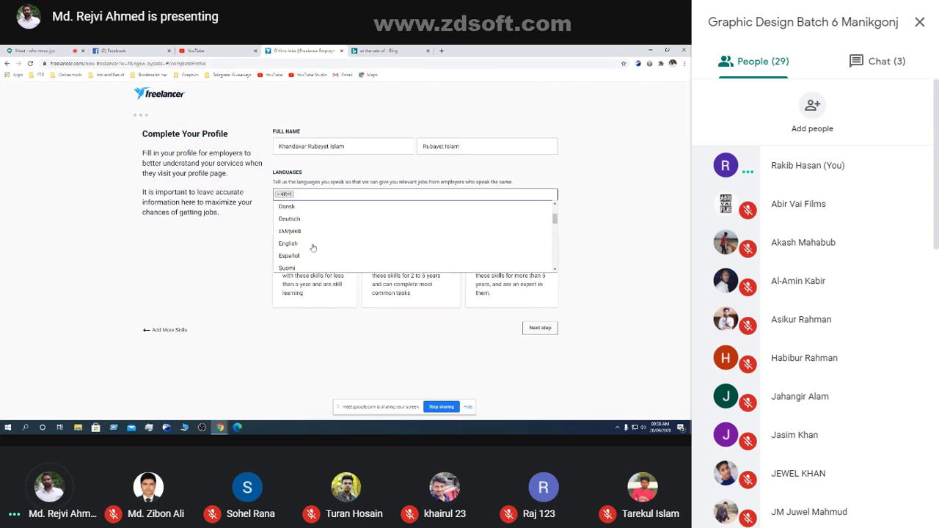
scroll(313, 247, "up", 2)
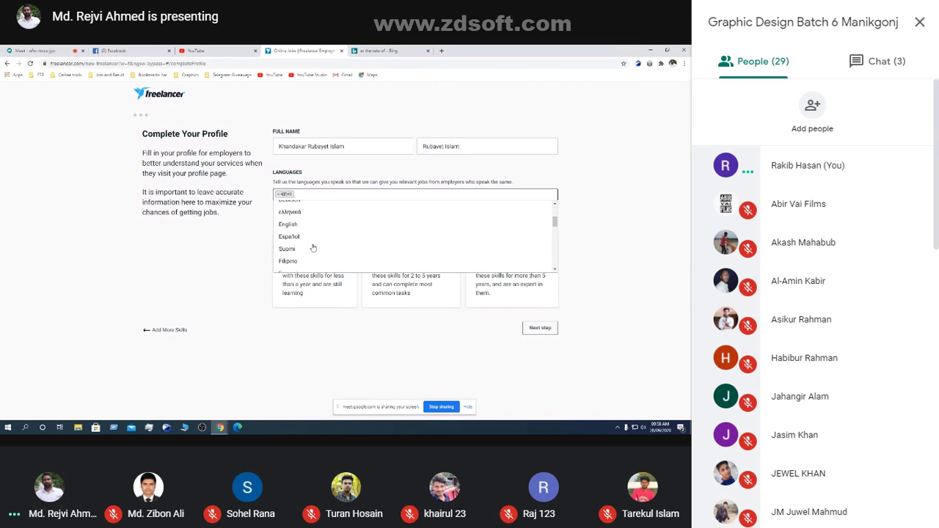
scroll(313, 248, "down", 5)
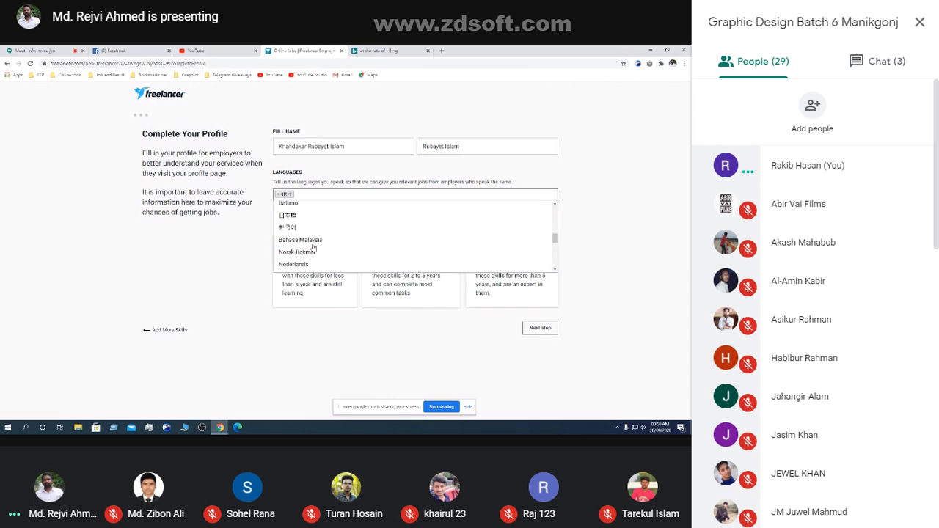
scroll(313, 248, "up", 5)
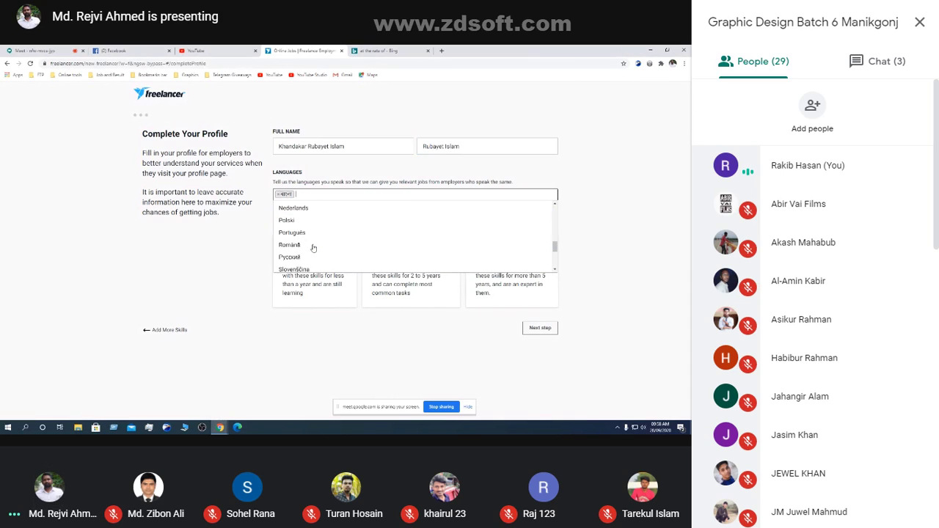
scroll(314, 248, "up", 4)
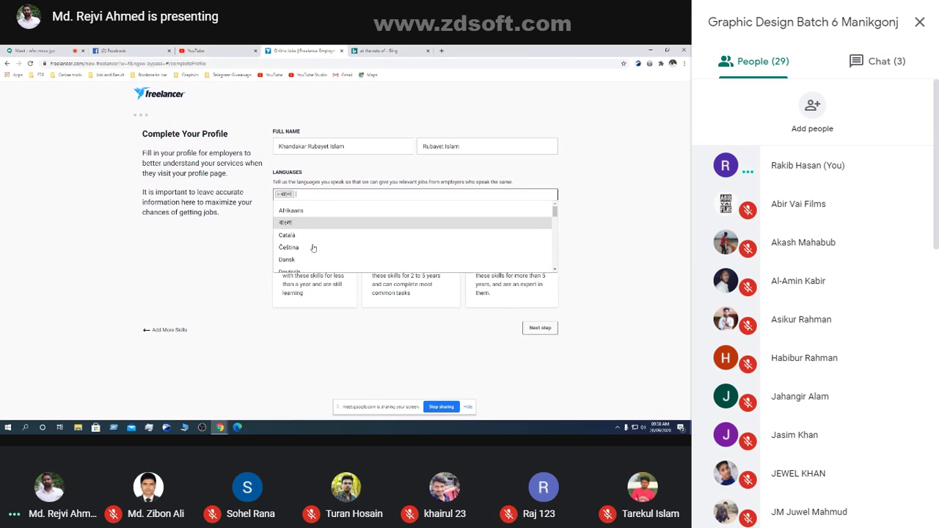
scroll(313, 247, "down", 2)
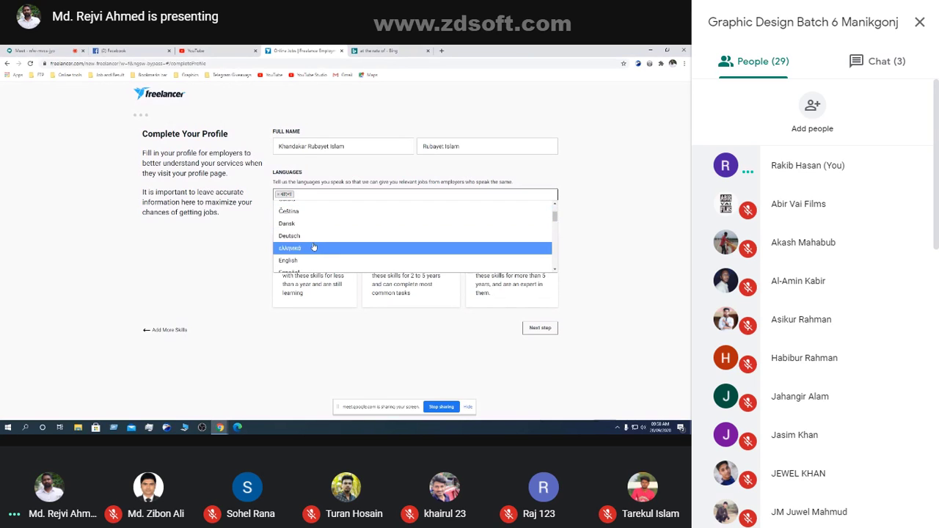
Step: Add English as a language and set the experience level to Intermediate
left_click(311, 223)
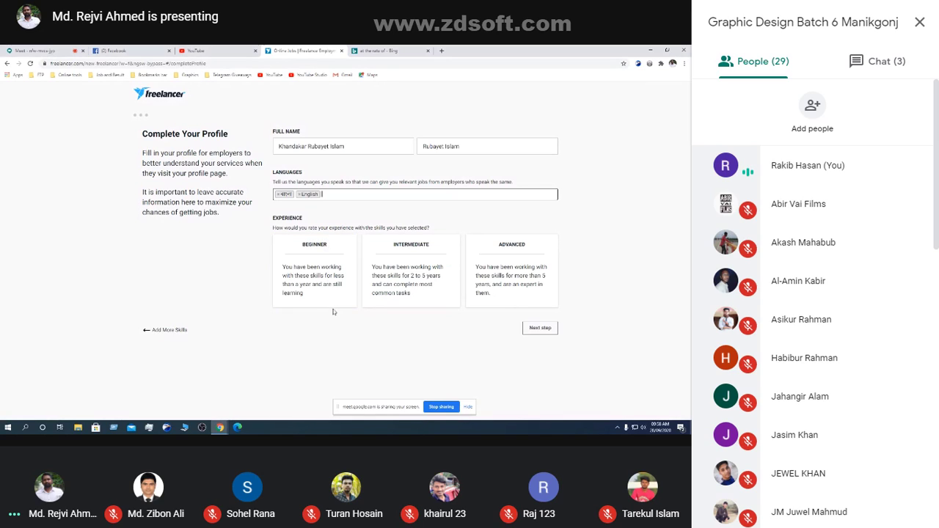
left_click(323, 276)
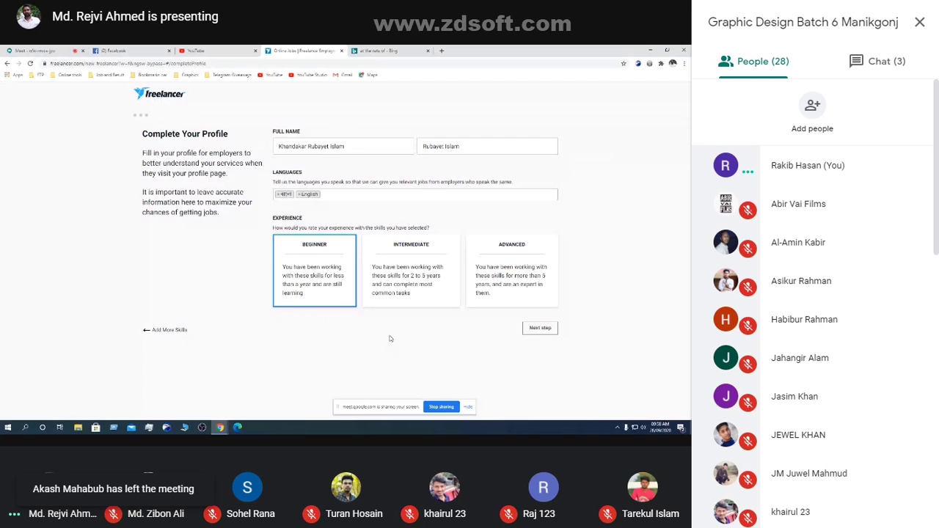
left_click(414, 279)
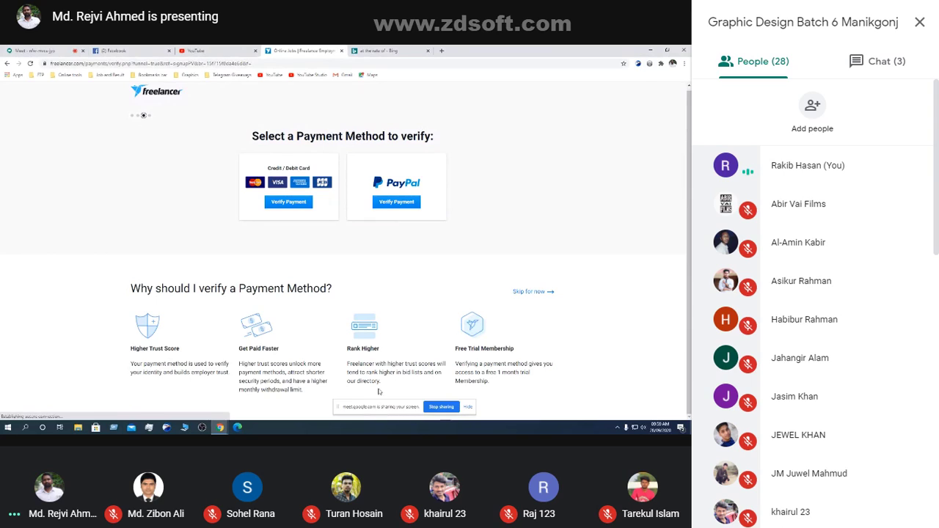
Step: Skip payment verification to reach the 3,915-job project listings
left_click(524, 291)
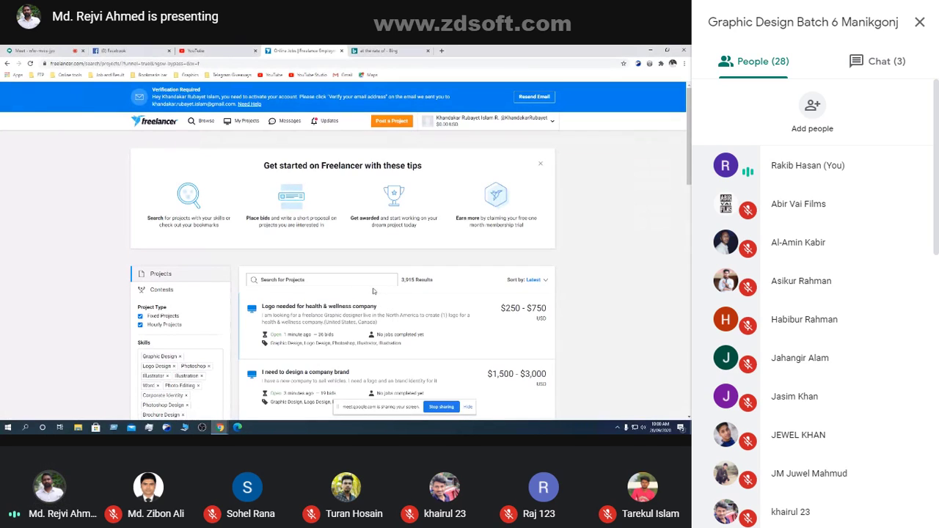
Step: Switch the shared browser to the Gmail inbox with the Welcome to Freelancer.com email
mouse_move(376, 257)
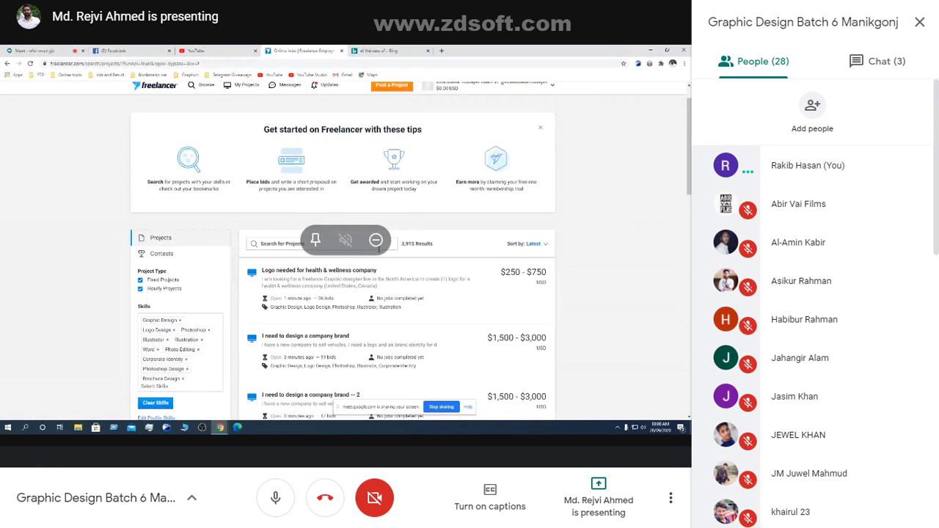
left_click(919, 22)
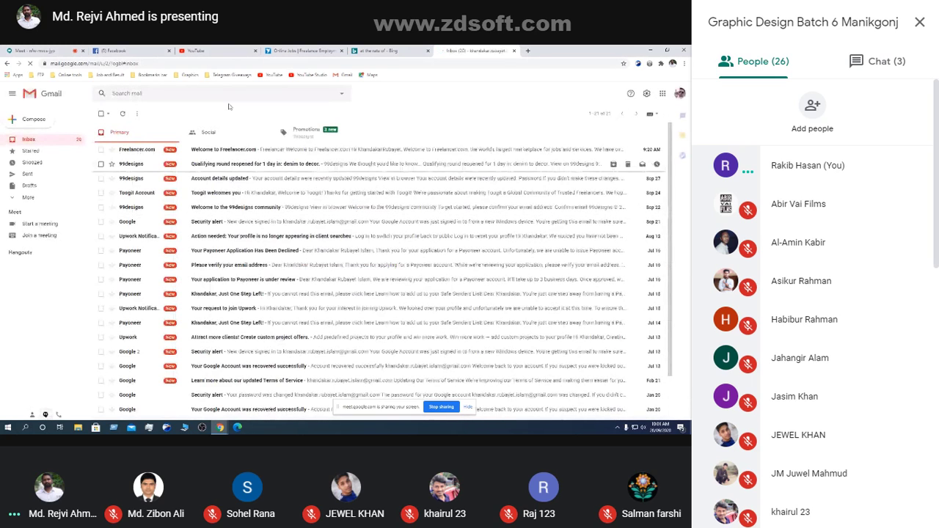
Step: Open the Freelancer.com welcome email and use its Verify Your Email link
left_click(224, 150)
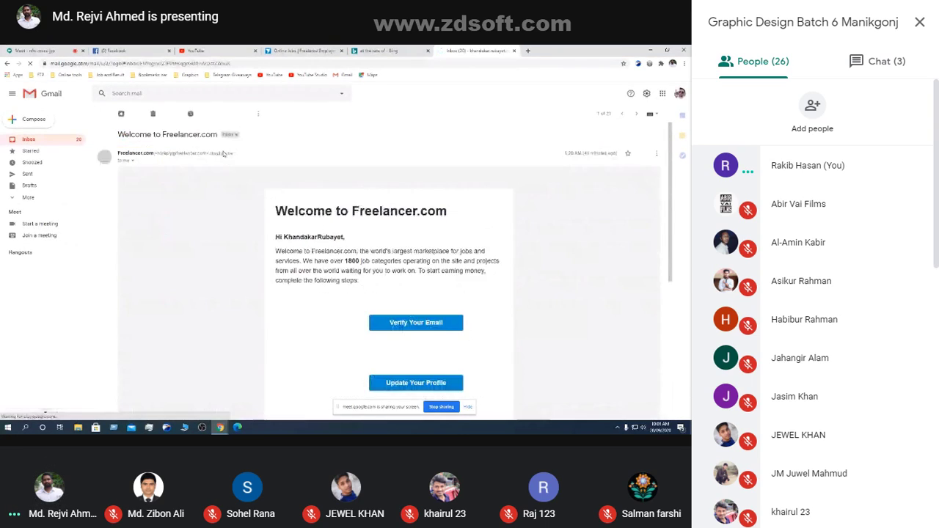
scroll(278, 220, "down", 3)
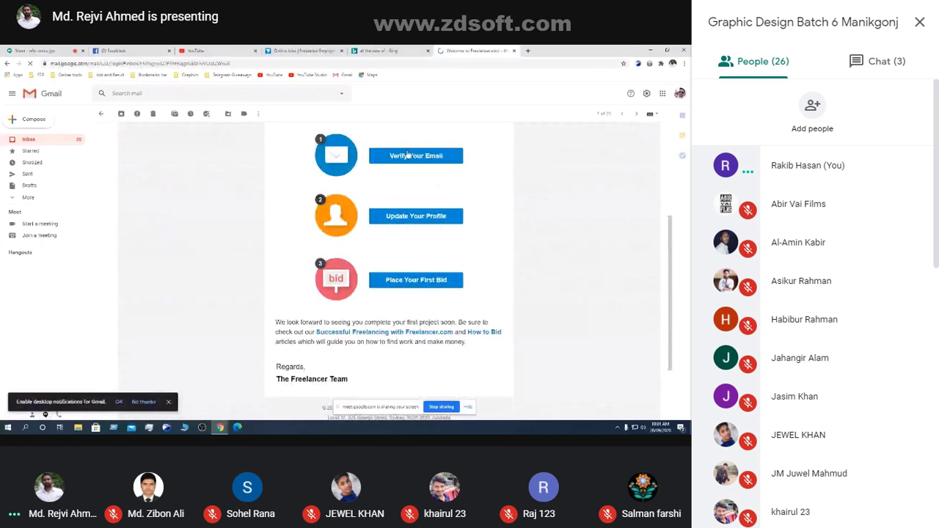
left_click(408, 156)
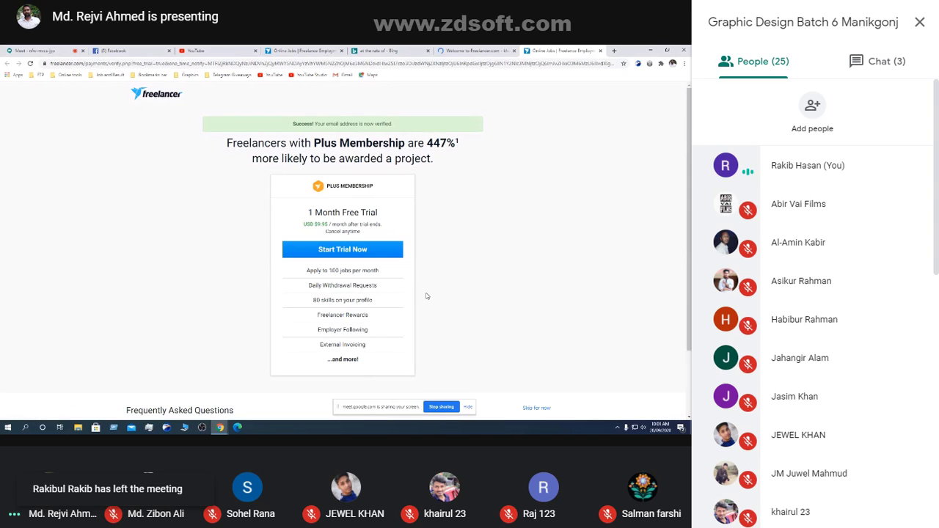
Step: Skip the Plus offer and request a verification code for a Bangladesh security phone number
scroll(424, 296, "down", 1)
left_click(919, 22)
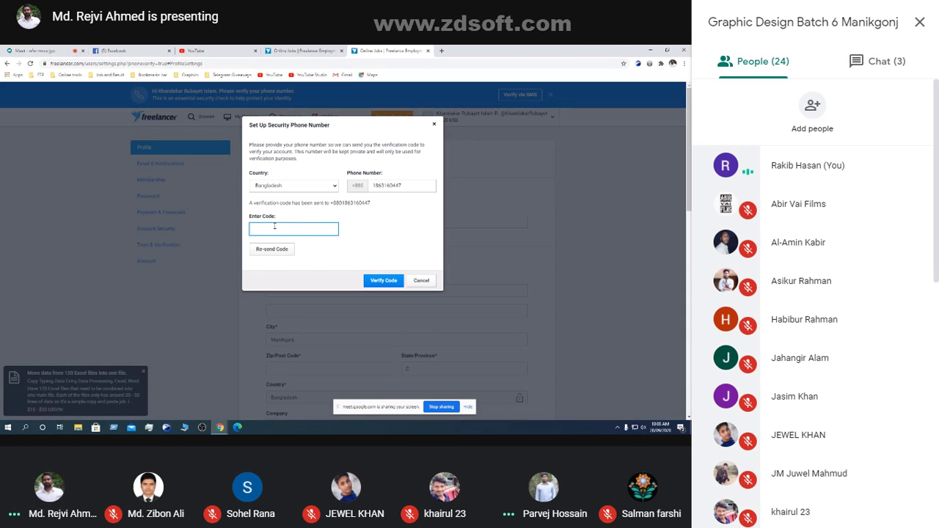
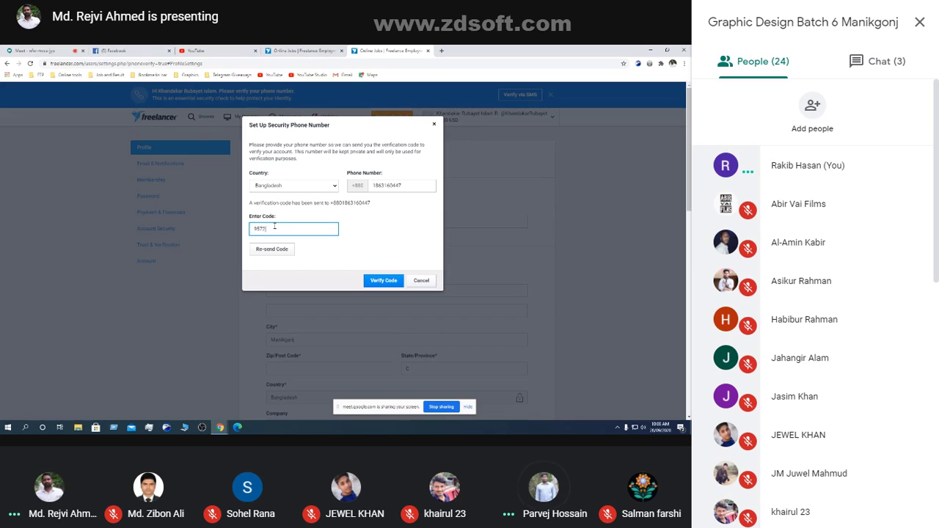
Step: Enter the received verification code, verify it, and close the success dialog
left_click(383, 280)
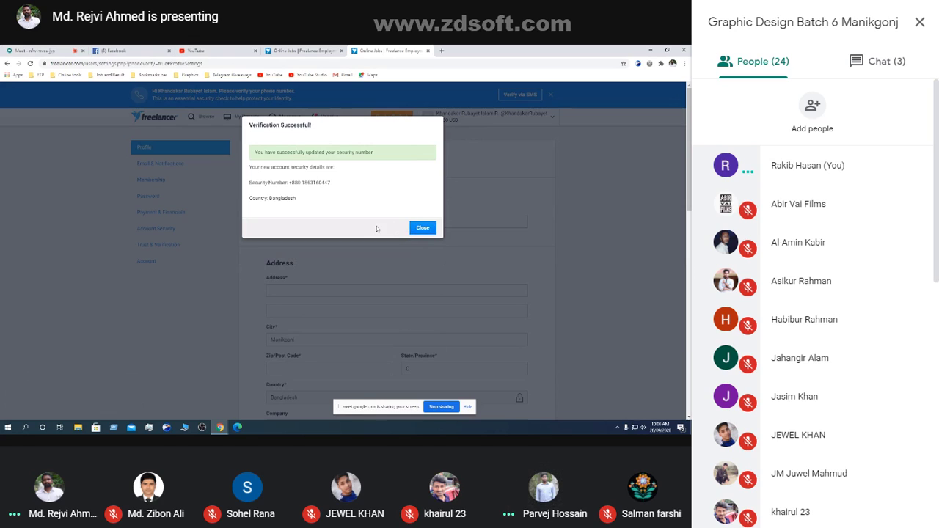
left_click(422, 229)
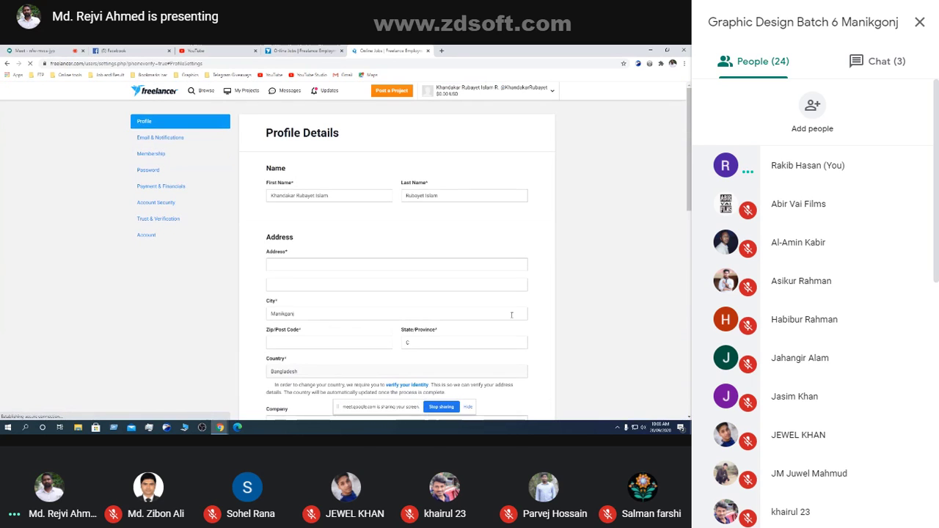
scroll(383, 298, "down", 3)
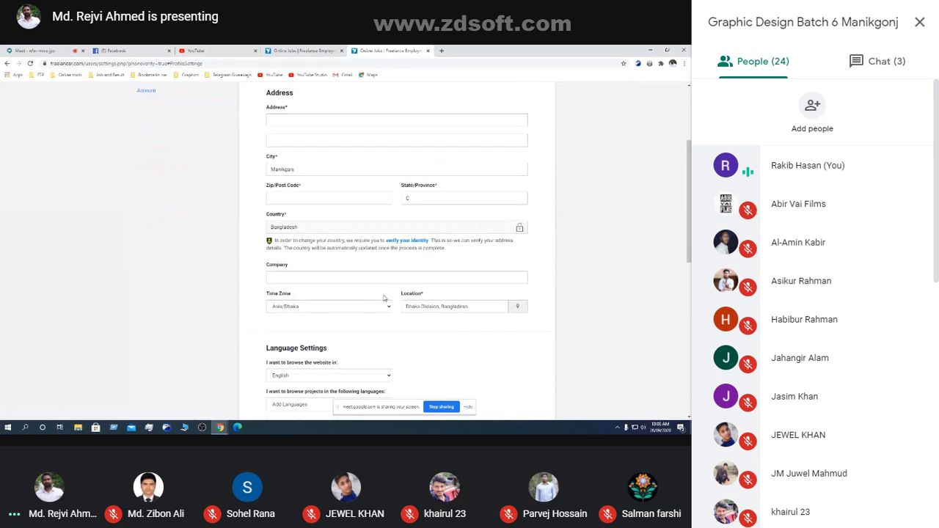
scroll(383, 295, "down", 2)
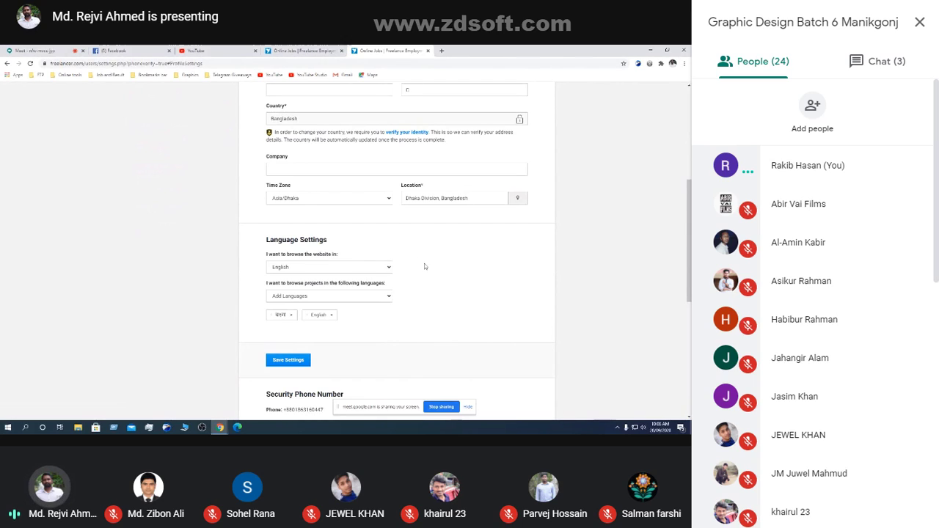
scroll(422, 266, "up", 3)
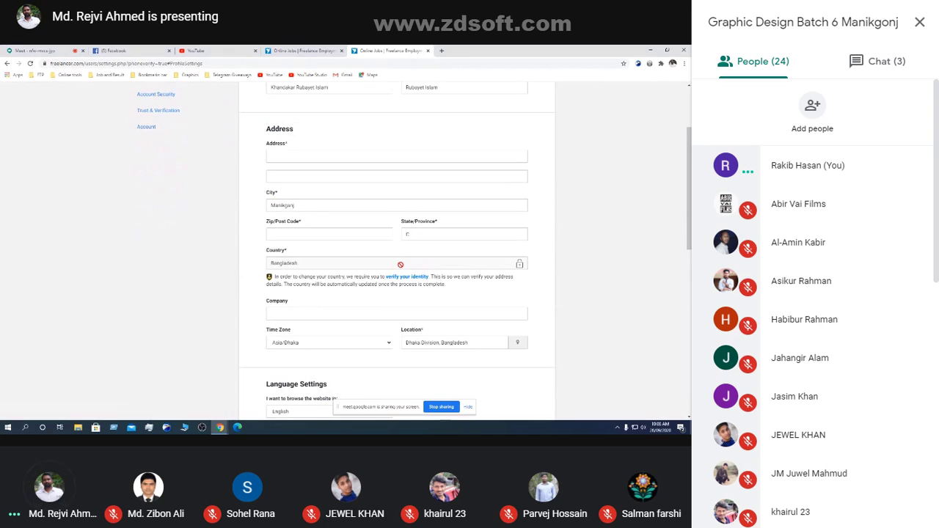
scroll(382, 233, "up", 2)
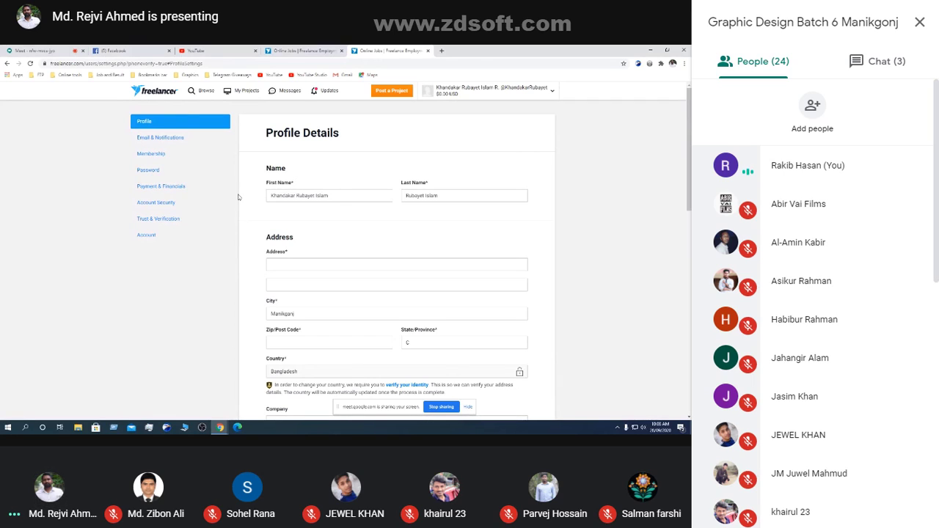
Step: Fill the profile's address, city, zip and state with the browser's saved address
left_click(283, 266)
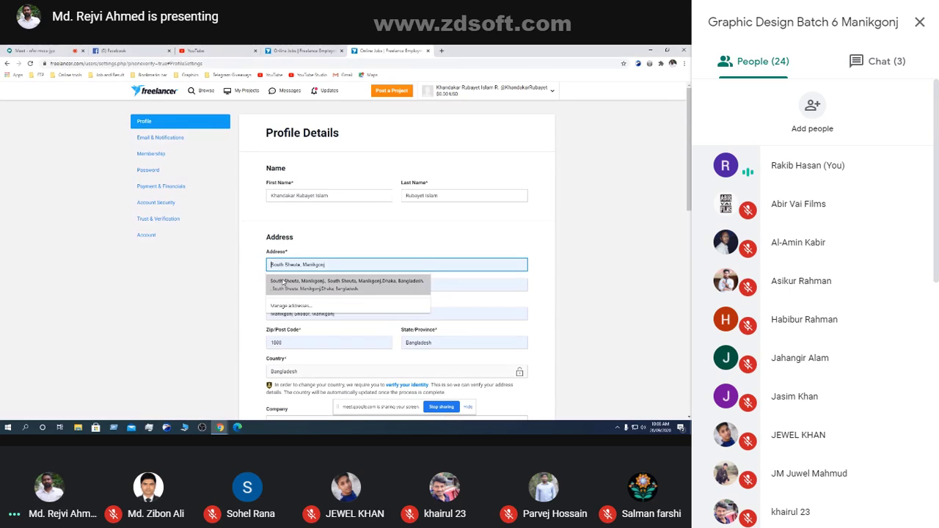
left_click(285, 282)
scroll(325, 313, "down", 3)
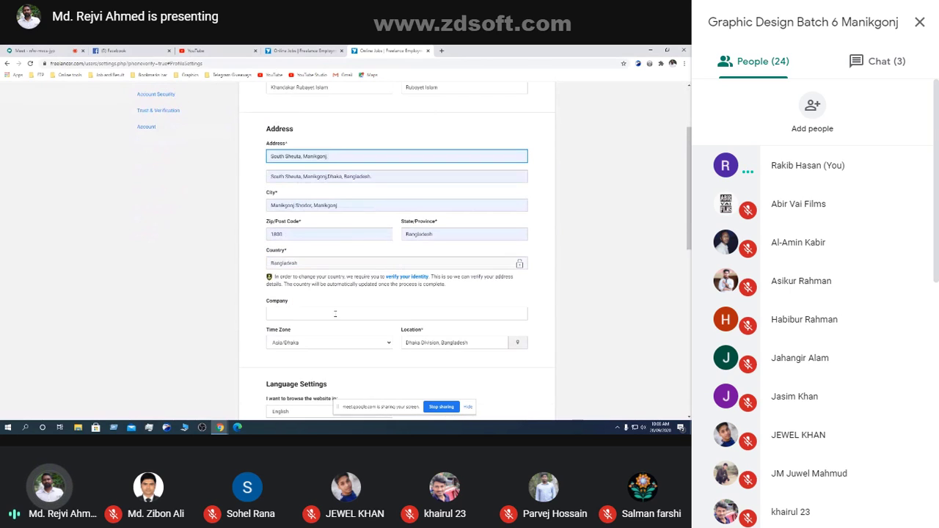
Step: Leave the Company field empty and start retyping the Location field
left_click(323, 314)
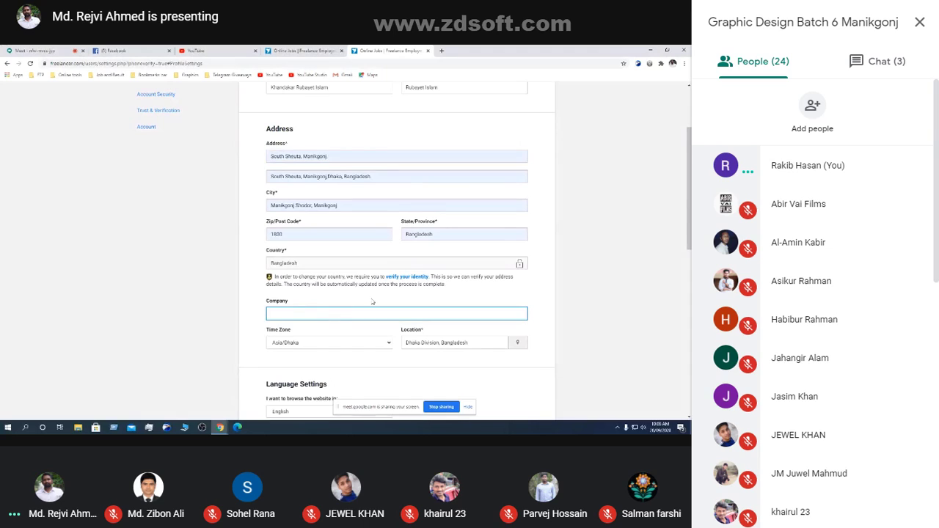
left_click(178, 274)
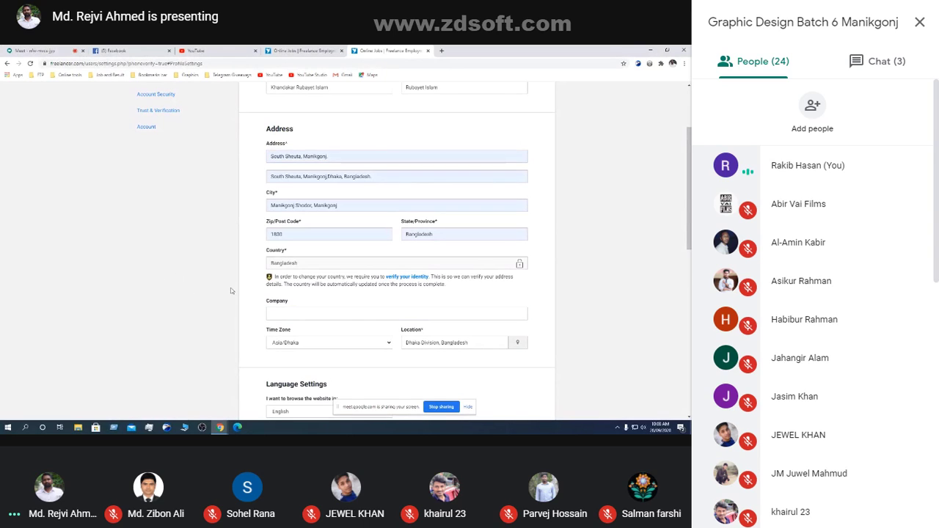
scroll(230, 296, "down", 2)
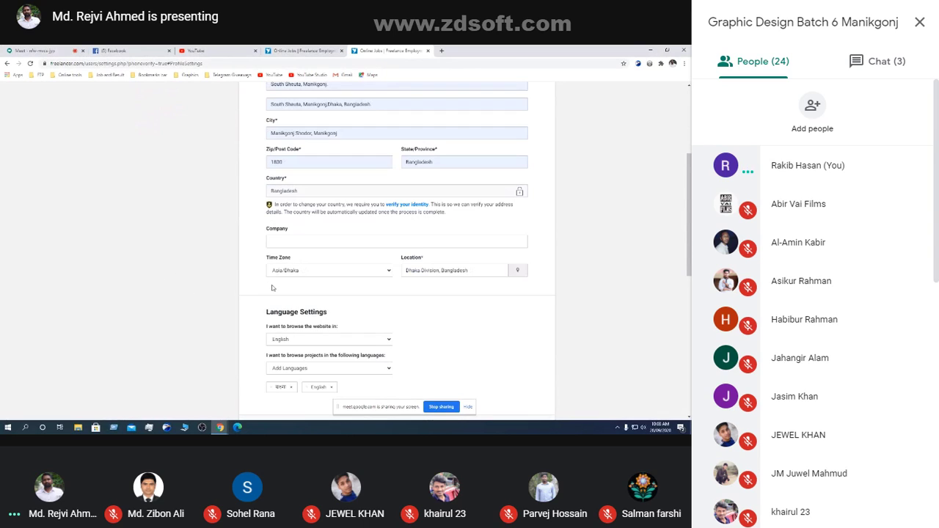
scroll(272, 287, "up", 2)
scroll(264, 281, "down", 1)
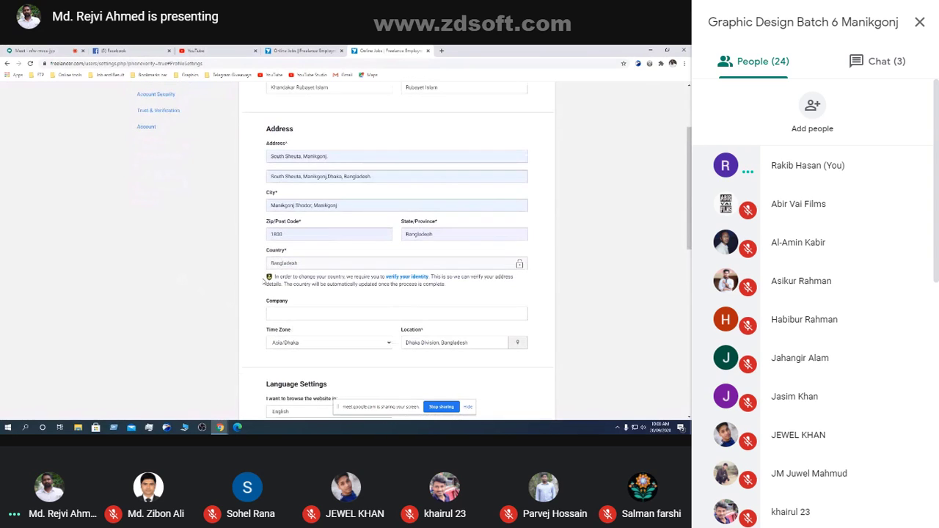
left_click(503, 344)
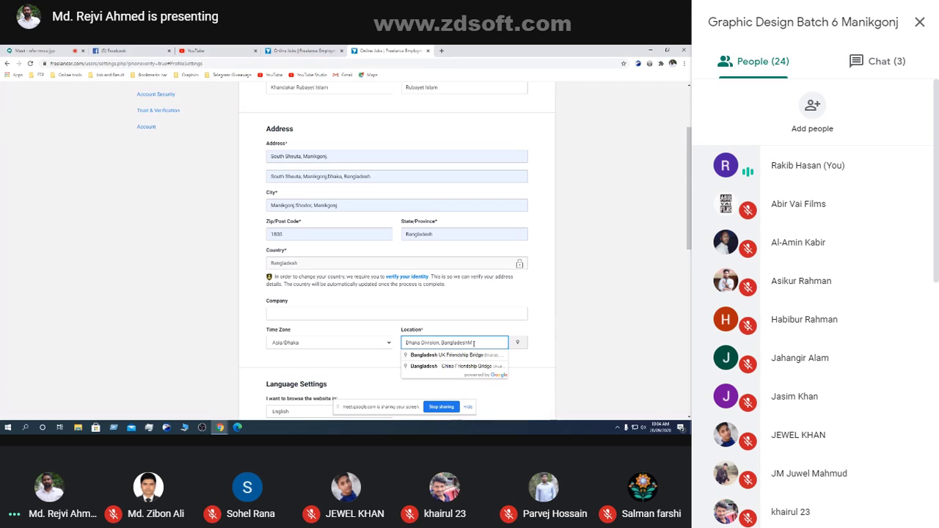
left_click_drag(475, 344, 349, 362)
key("BackSpace")
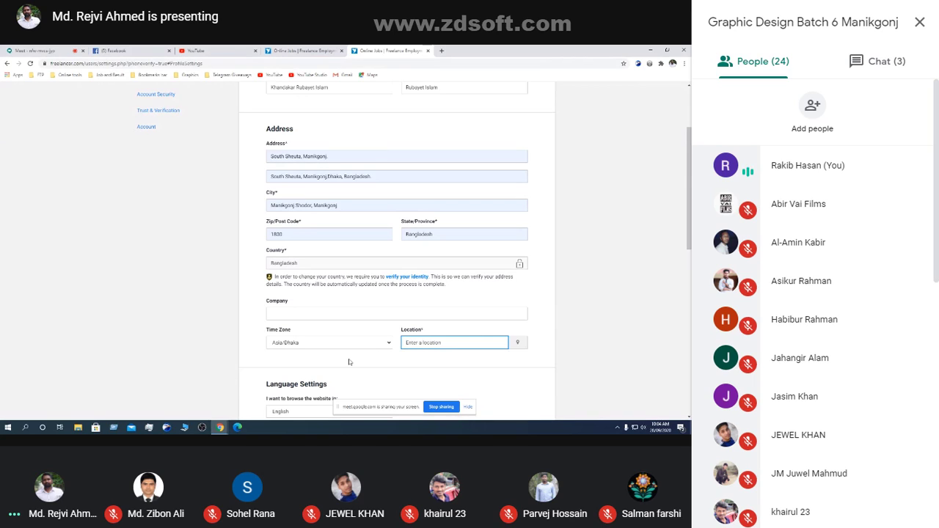
key("Tab")
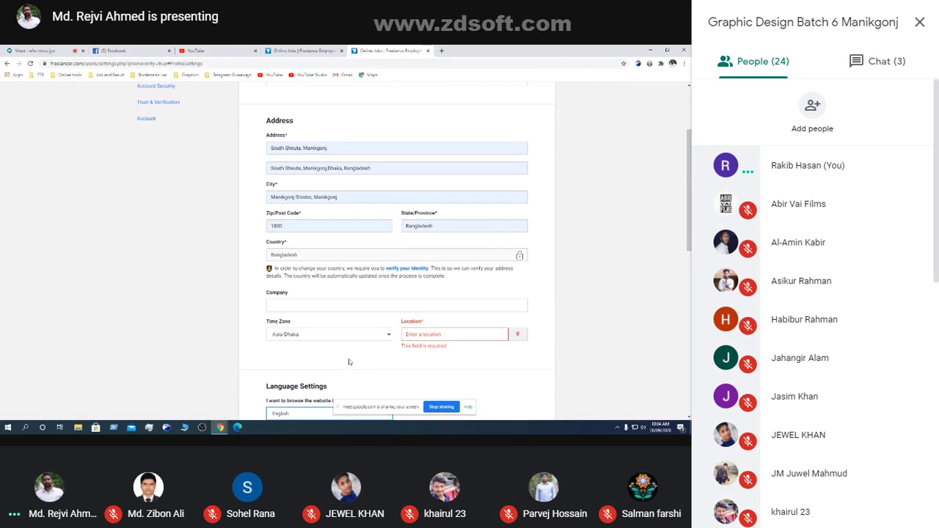
left_click(446, 336)
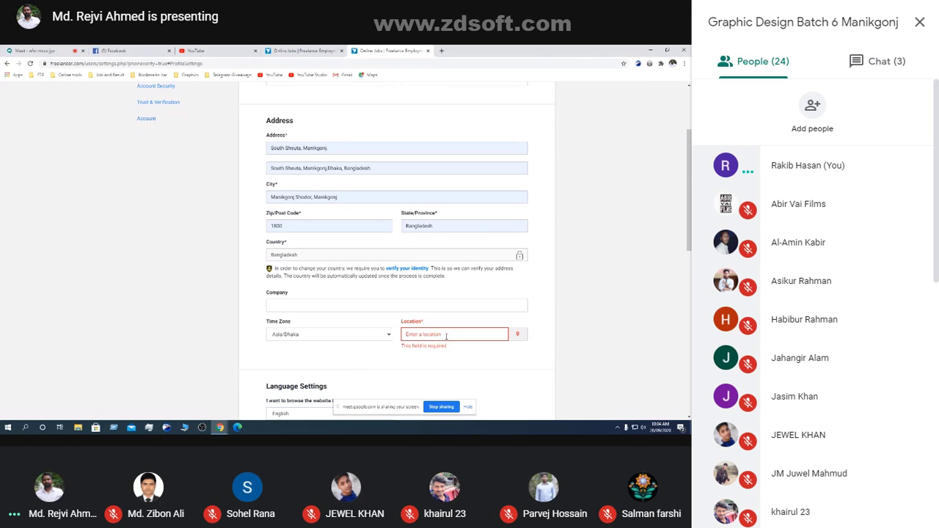
type("Ma")
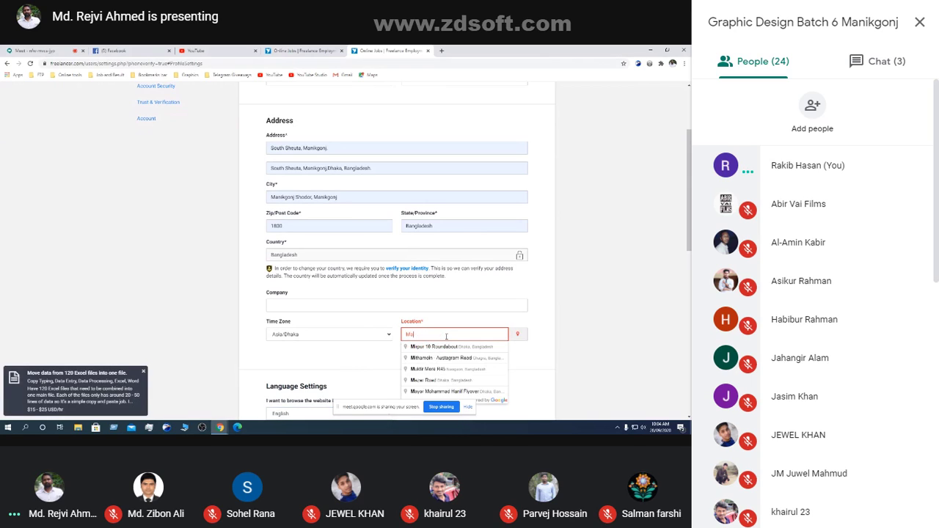
type("nik")
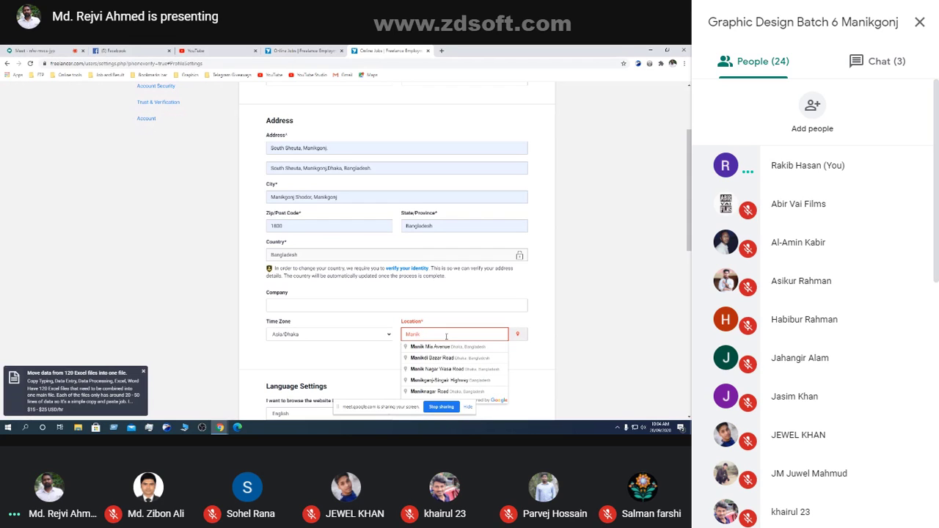
type("go")
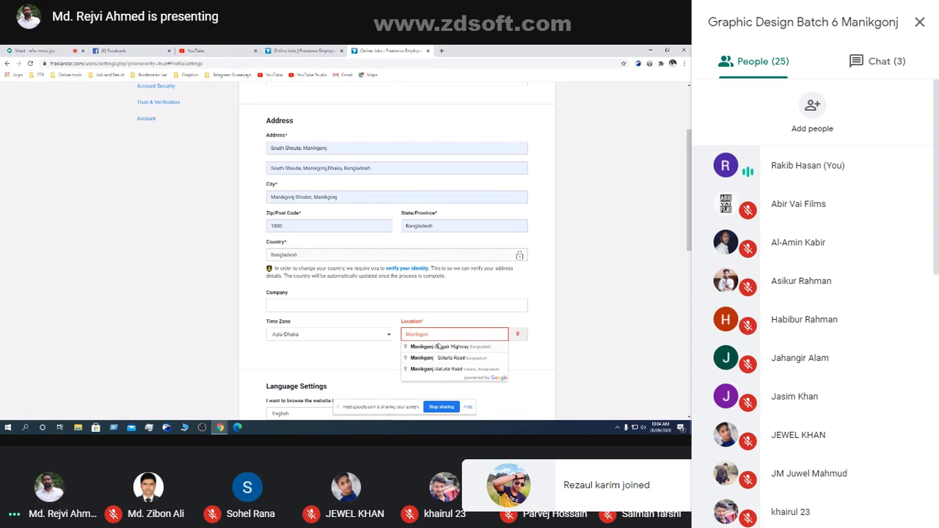
key("BackSpace")
type("a")
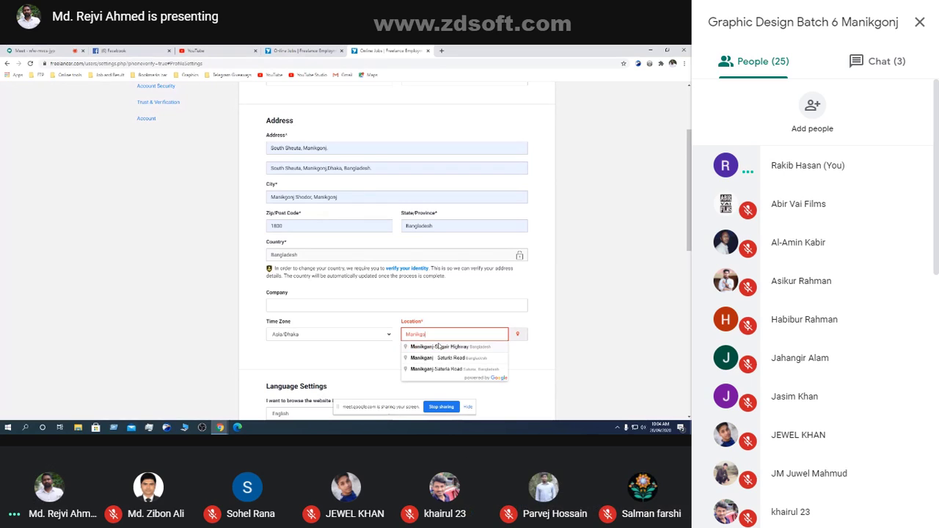
type("nj")
left_click(919, 22)
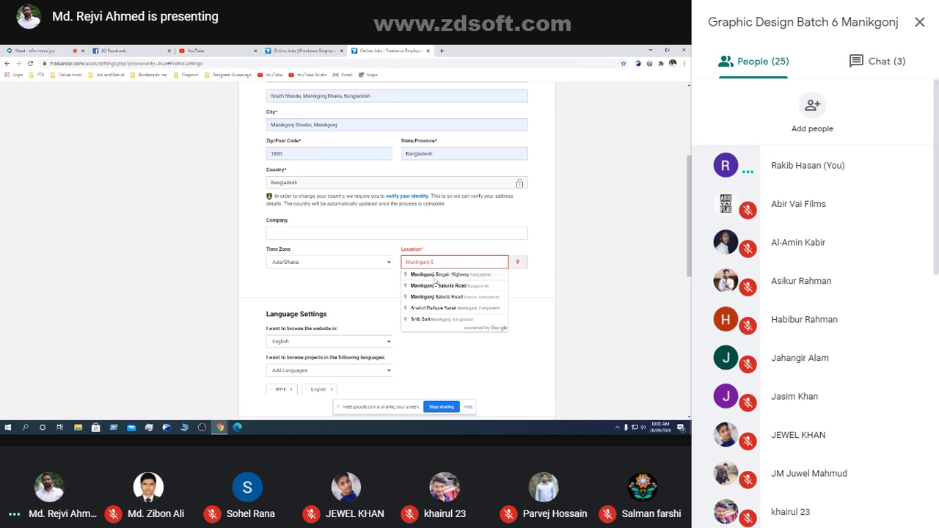
left_click(447, 284)
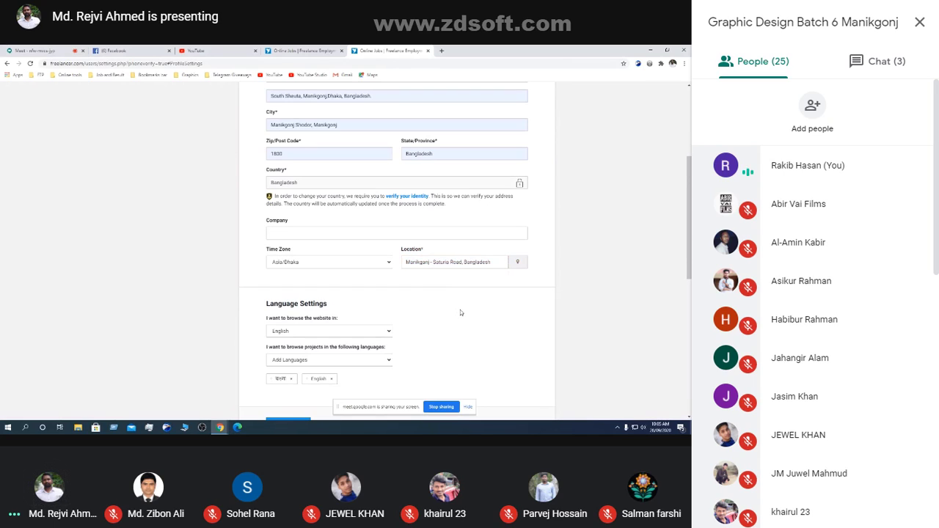
scroll(396, 294, "down", 2)
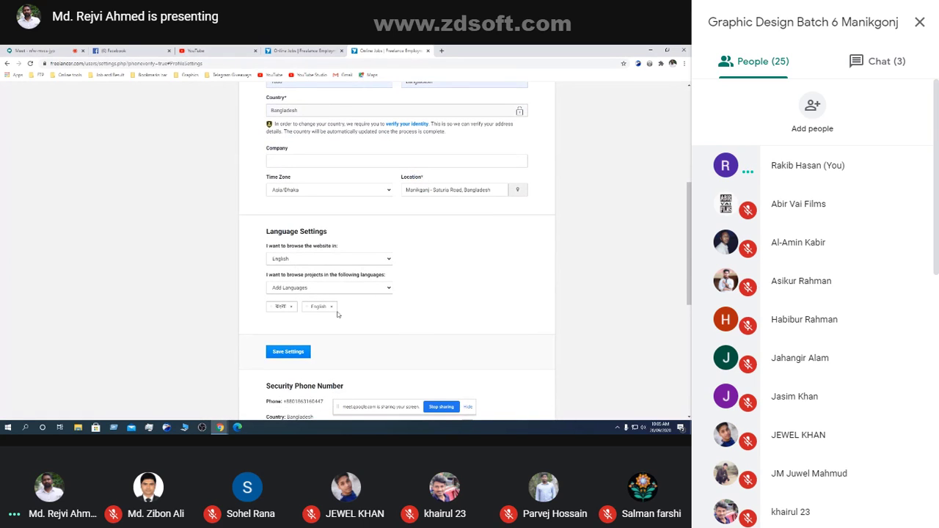
left_click(288, 351)
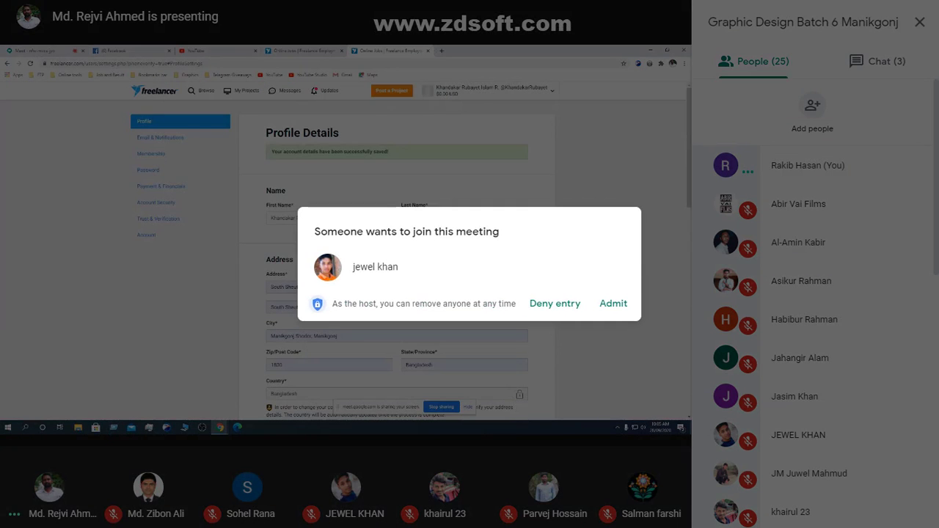
Step: Admit the two people waiting to join, bringing the class to 28 participants
scroll(396, 249, "down", 4)
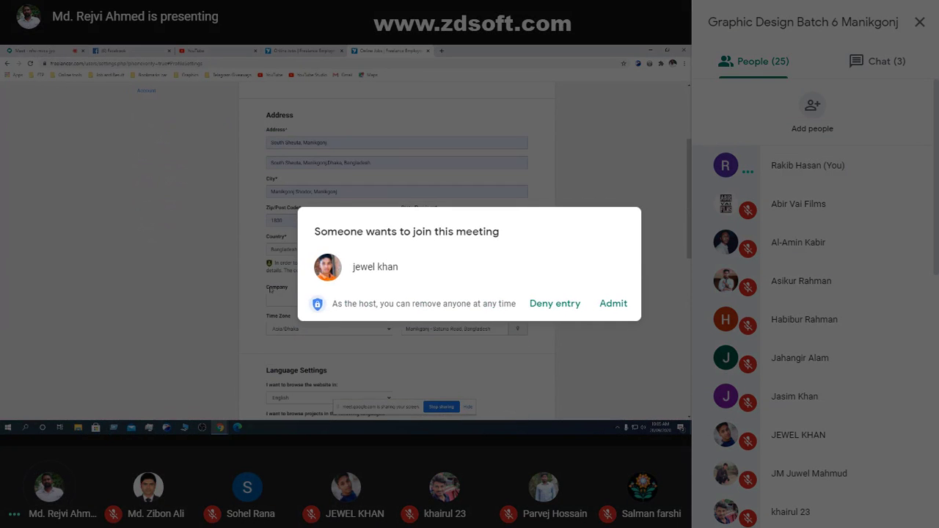
left_click(613, 302)
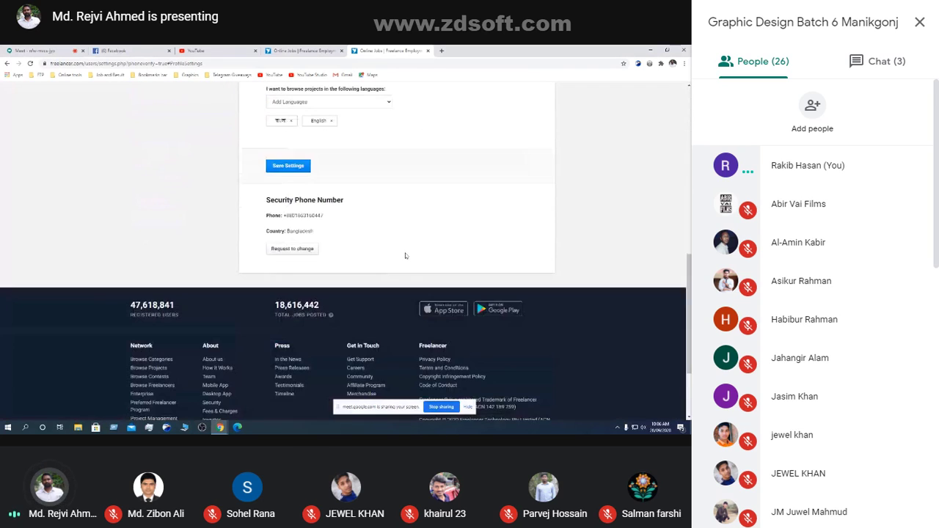
mouse_move(354, 232)
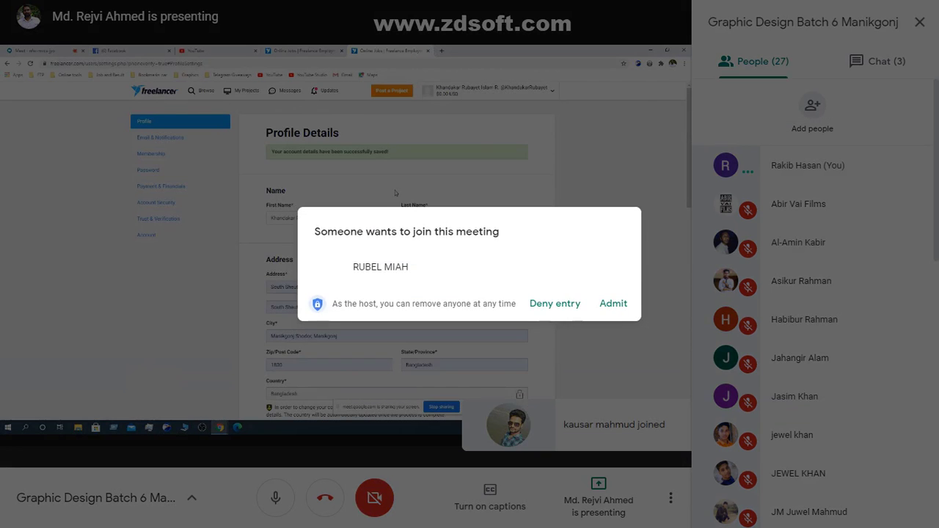
left_click(613, 303)
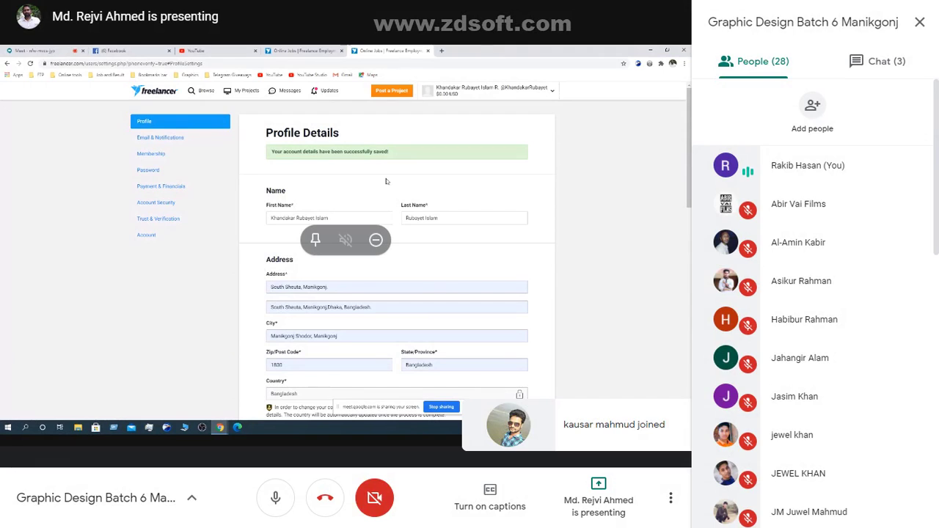
left_click(920, 22)
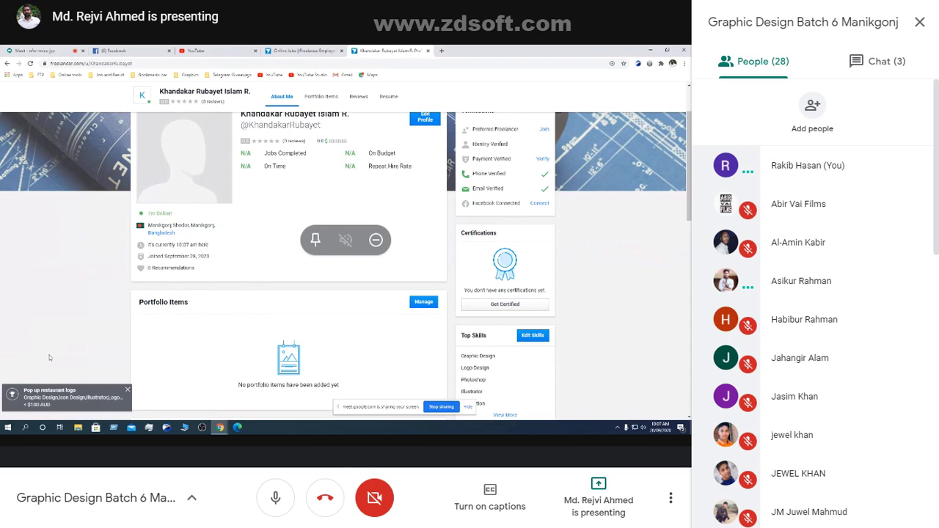
Step: Close the participants panel while the presentation continues
left_click(919, 22)
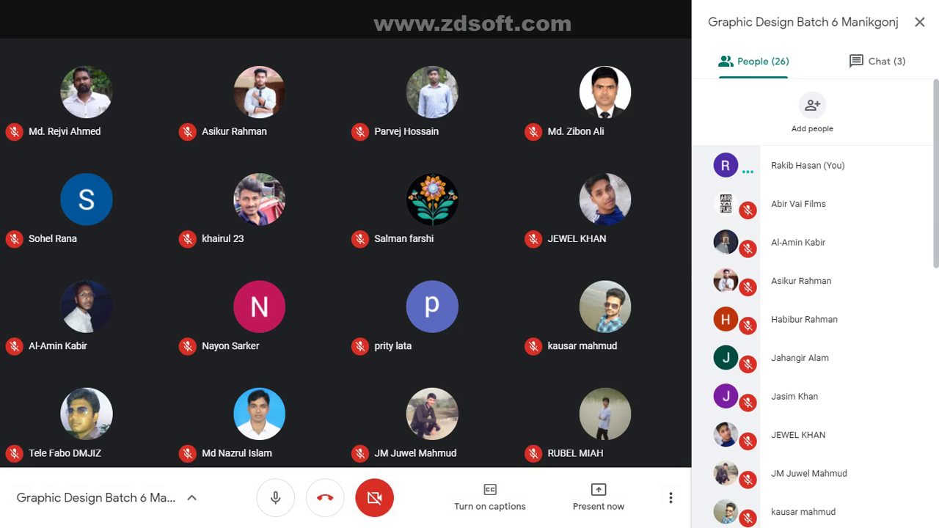
Step: Exit full screen with F11 and scroll through the People list
key("F11")
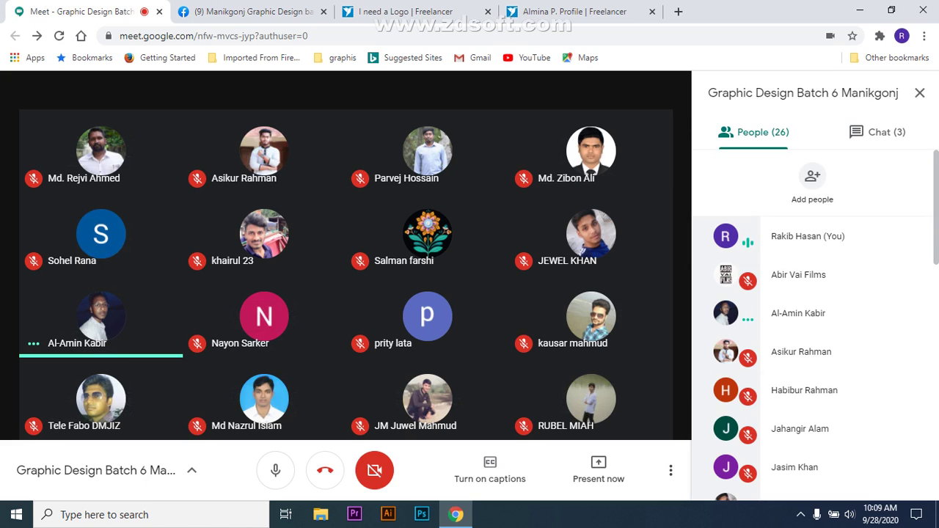
scroll(843, 327, "down", 10)
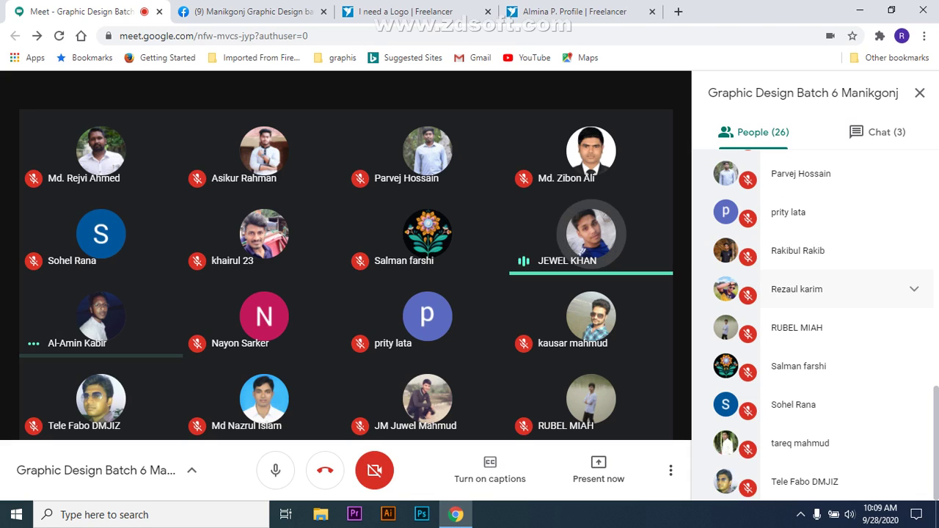
scroll(843, 327, "up", 4)
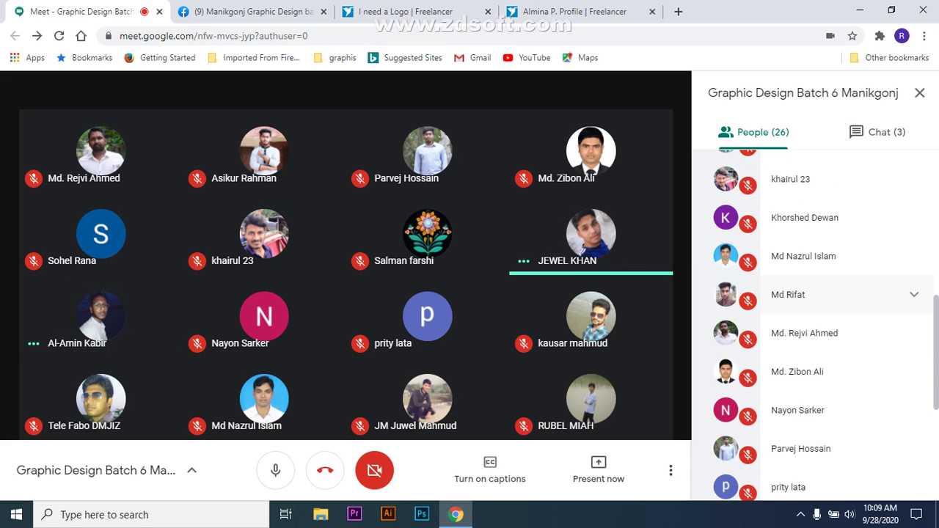
scroll(843, 338, "up", 7)
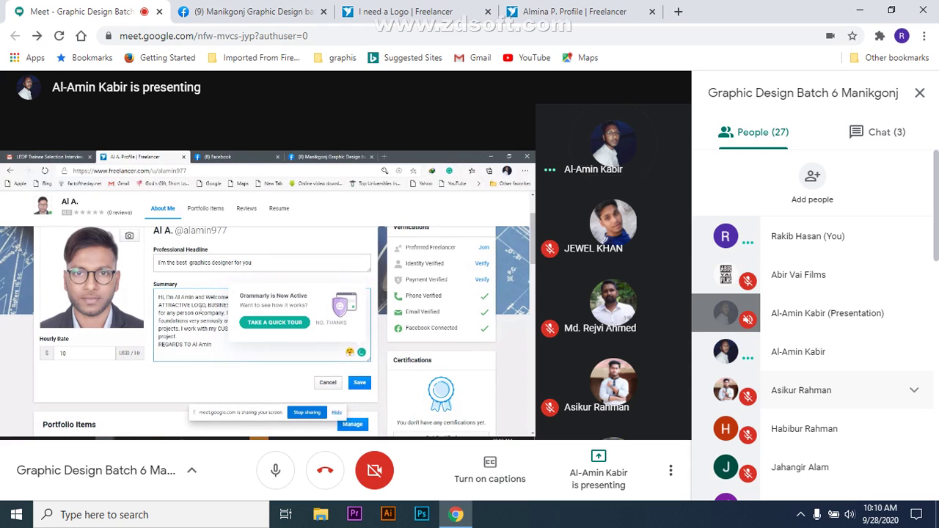
Step: Close the participants panel to view the grid of 26 participants
left_click(920, 93)
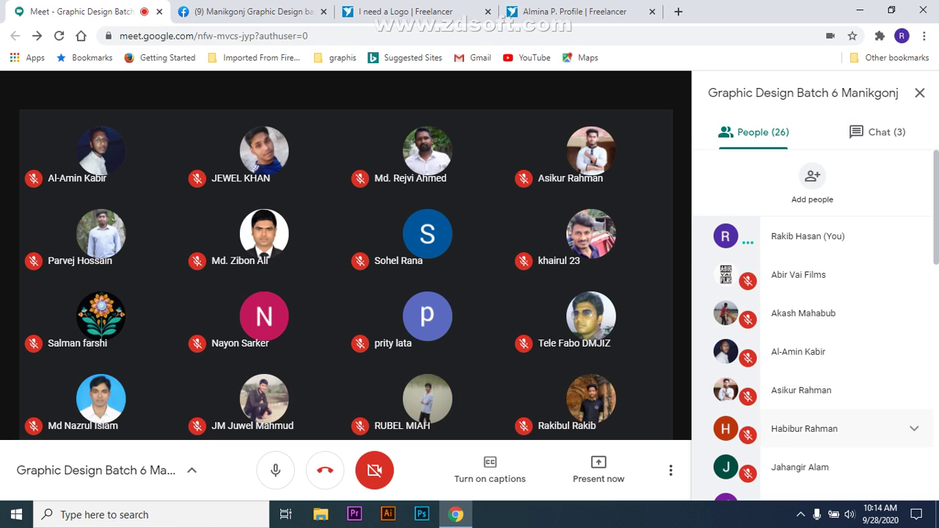
Step: Close the viewed entrant profile, go to entries page 2, and open one entrant's profile in a new tab
left_click(557, 11)
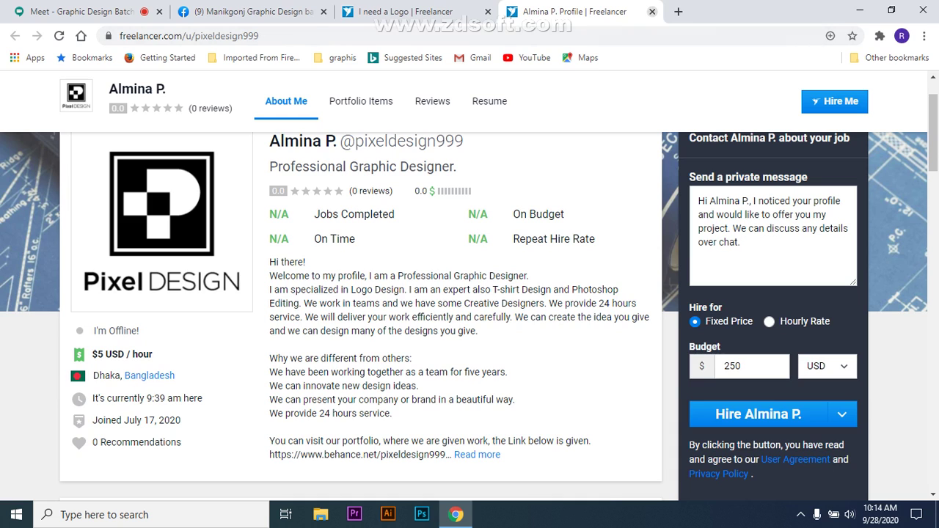
left_click(651, 12)
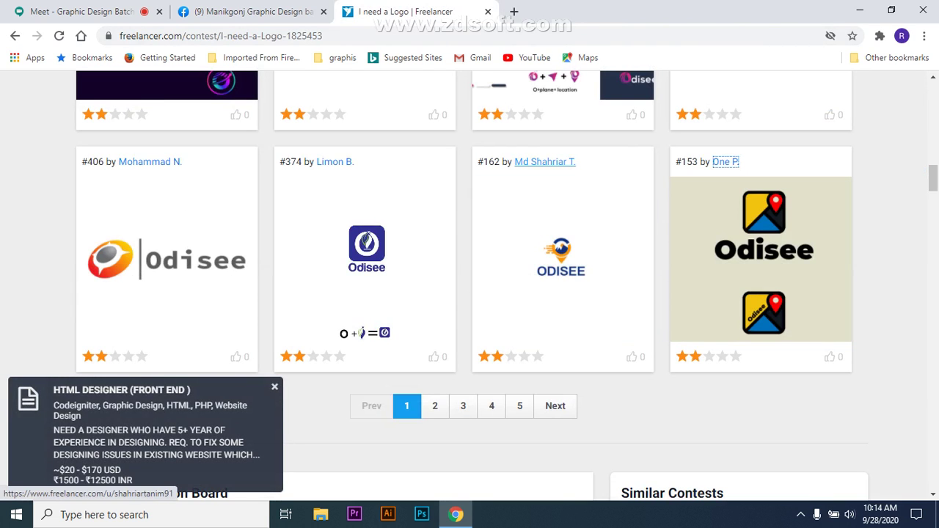
left_click(434, 405)
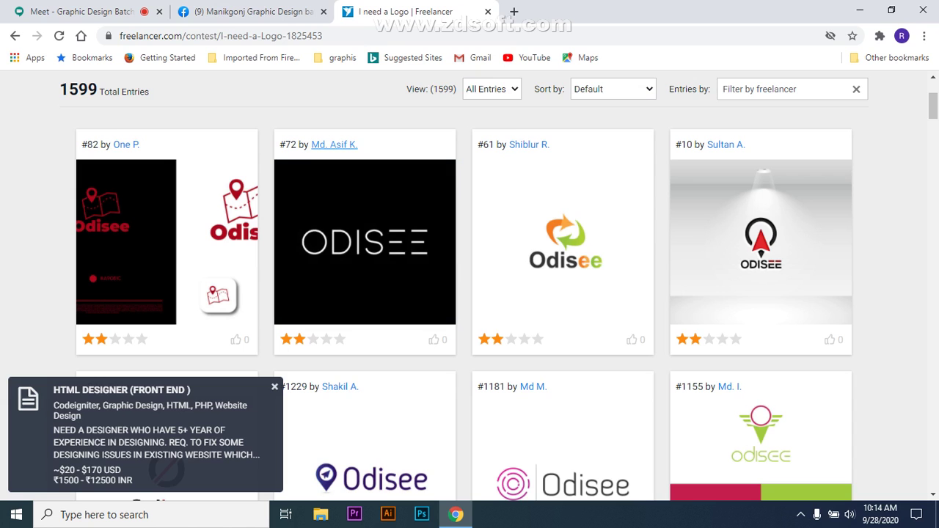
right_click(355, 144)
left_click(396, 152)
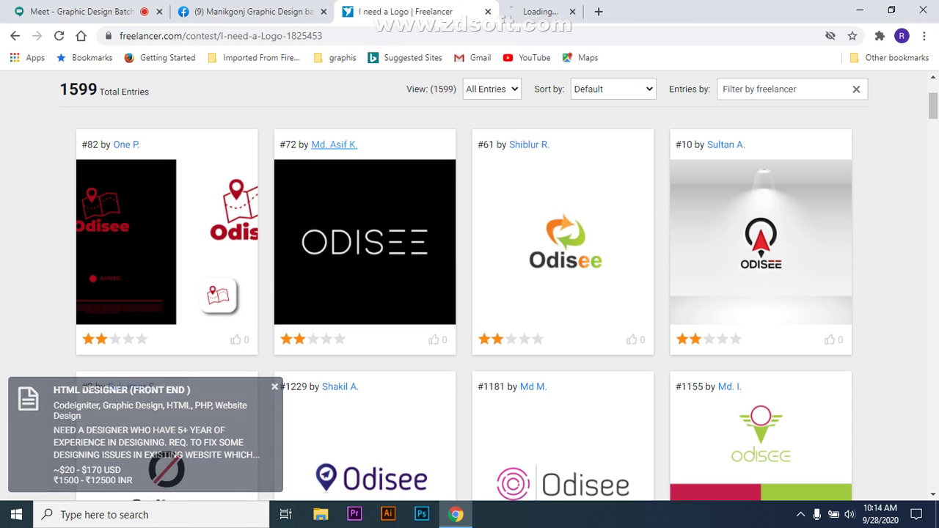
Step: Open the entrants of entries #664 and #1663 in new tabs and cycle through the profile tabs
scroll(557, 220, "down", 2)
scroll(469, 286, "down", 4)
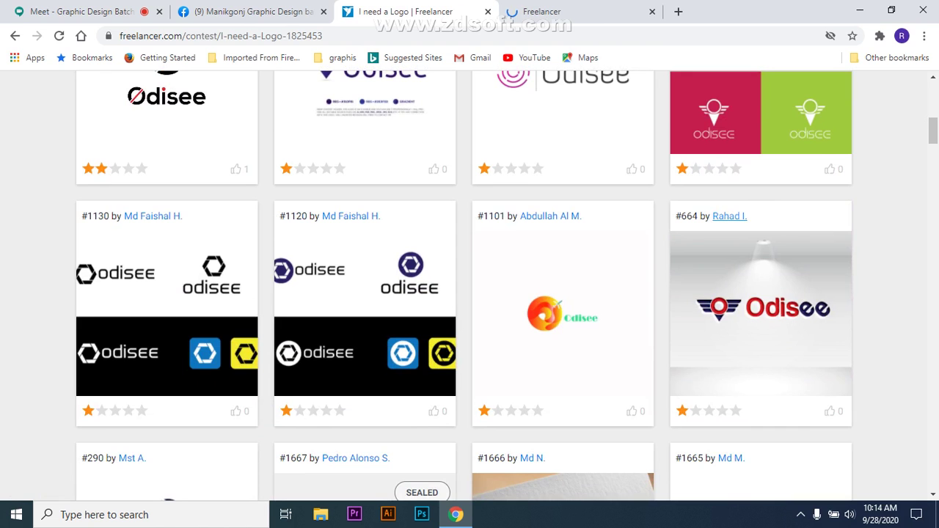
right_click(729, 215)
left_click(763, 223)
scroll(762, 223, "down", 1)
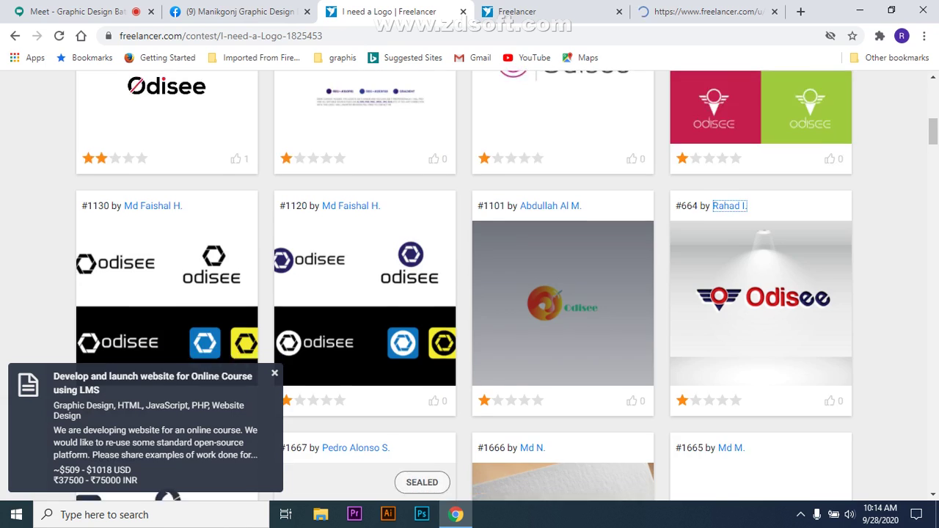
scroll(730, 209, "down", 7)
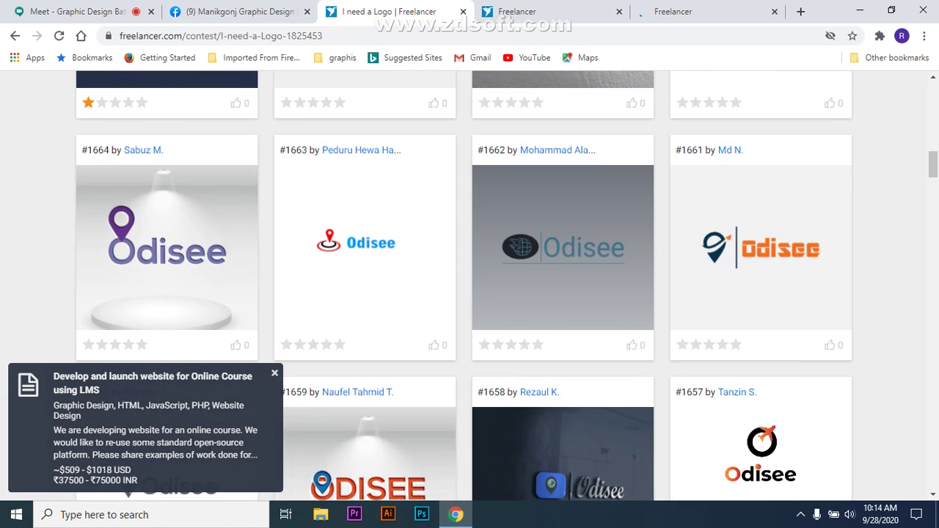
right_click(371, 151)
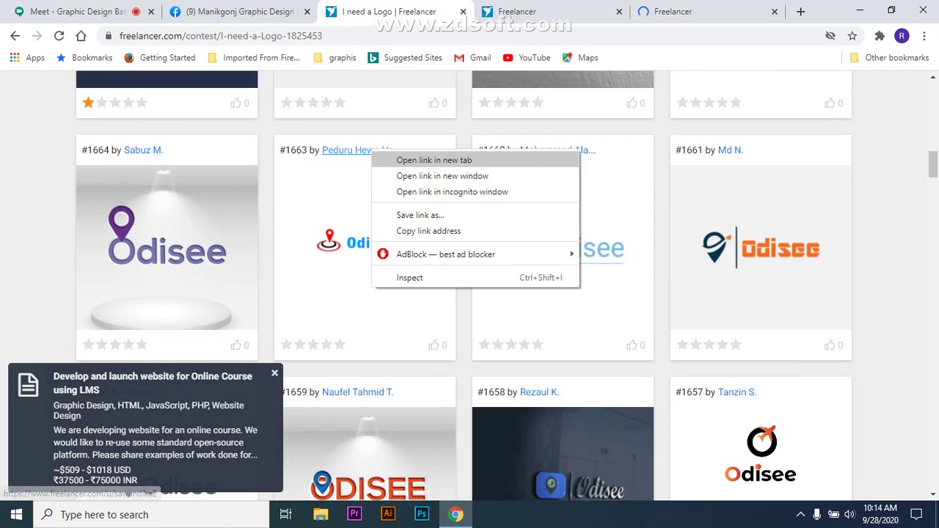
left_click(434, 160)
key("ctrl+Tab")
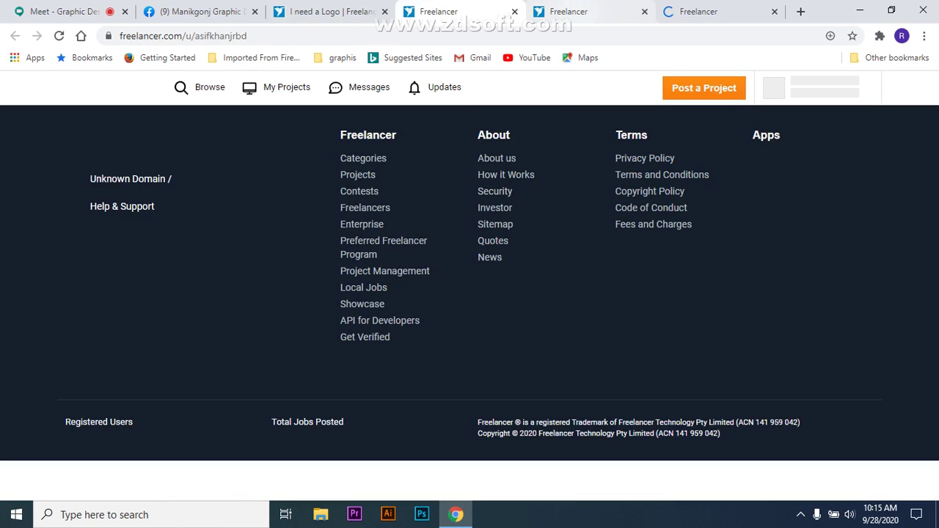
key("ctrl+Tab")
key("ctrl+Tab")
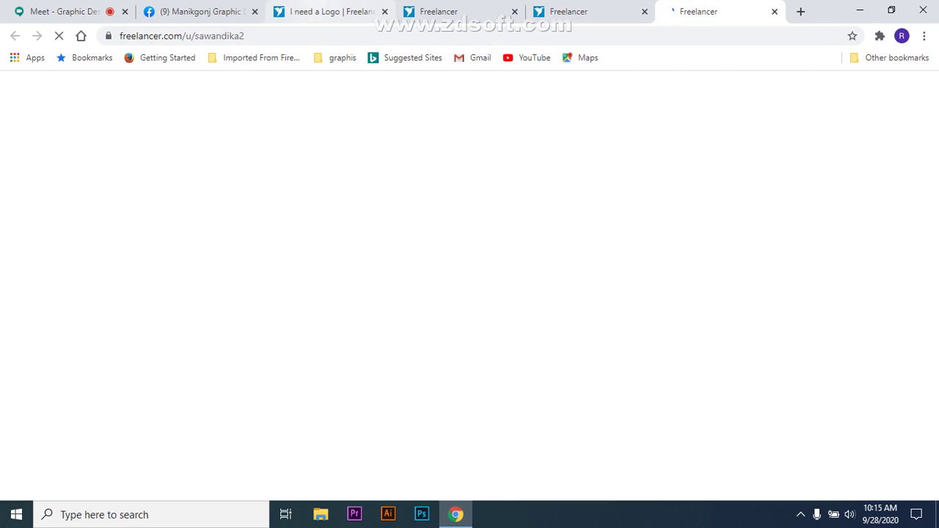
Step: Check on the Meet call, then switch to entry #664's entrant profile with Ctrl+5
key("ctrl+Tab")
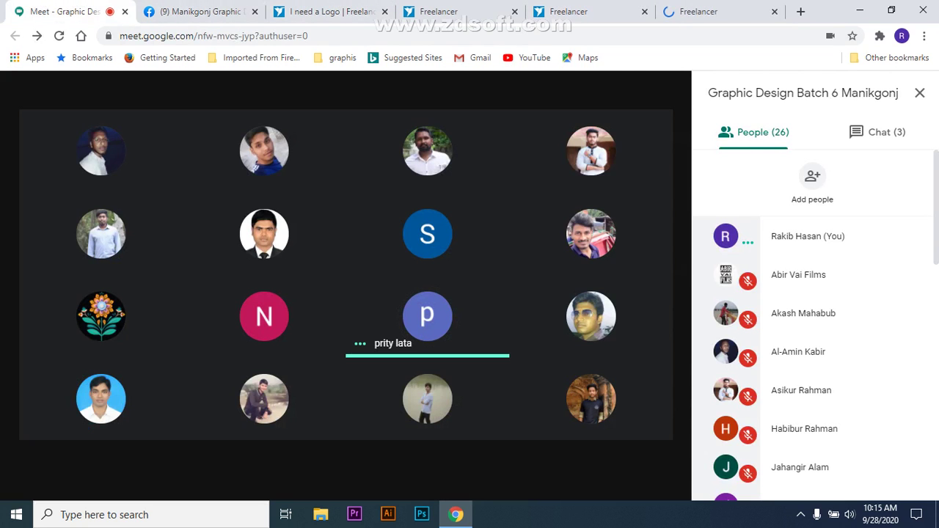
mouse_move(560, 316)
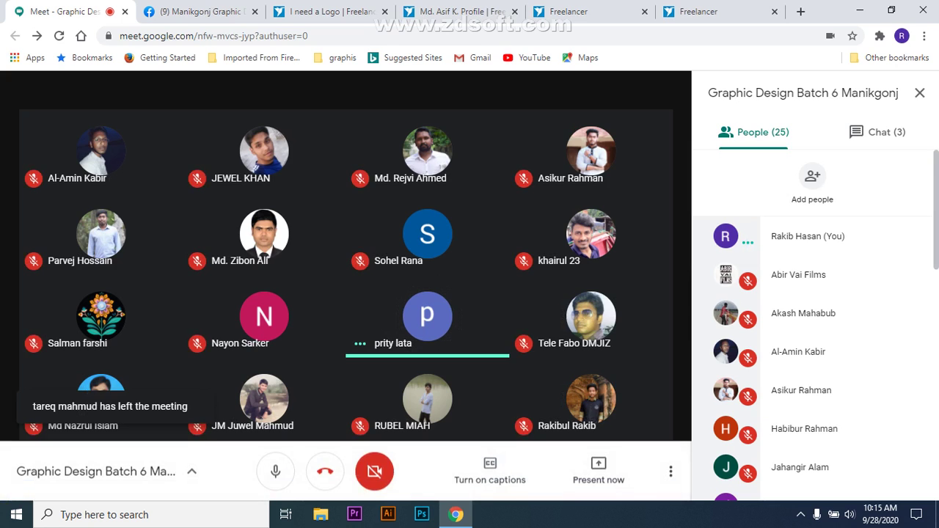
left_click(726, 11)
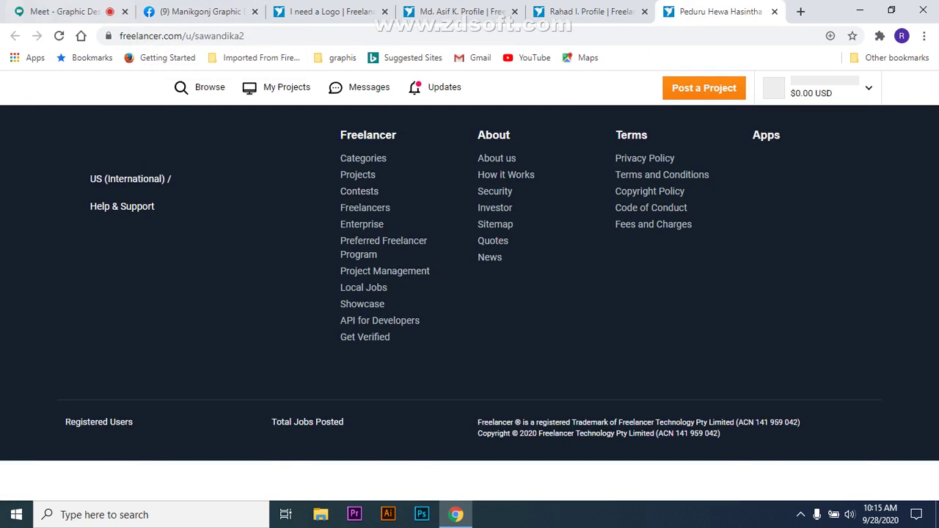
left_click(44, 11)
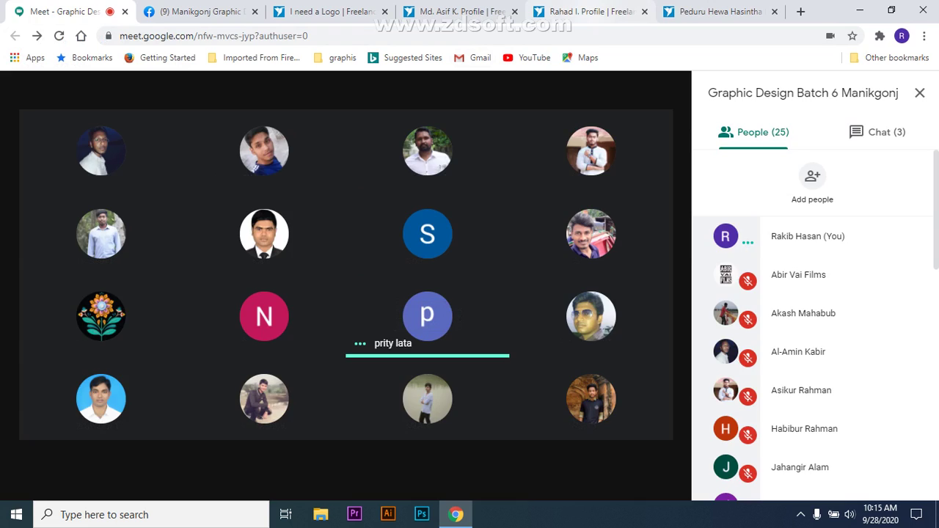
key("ctrl+5")
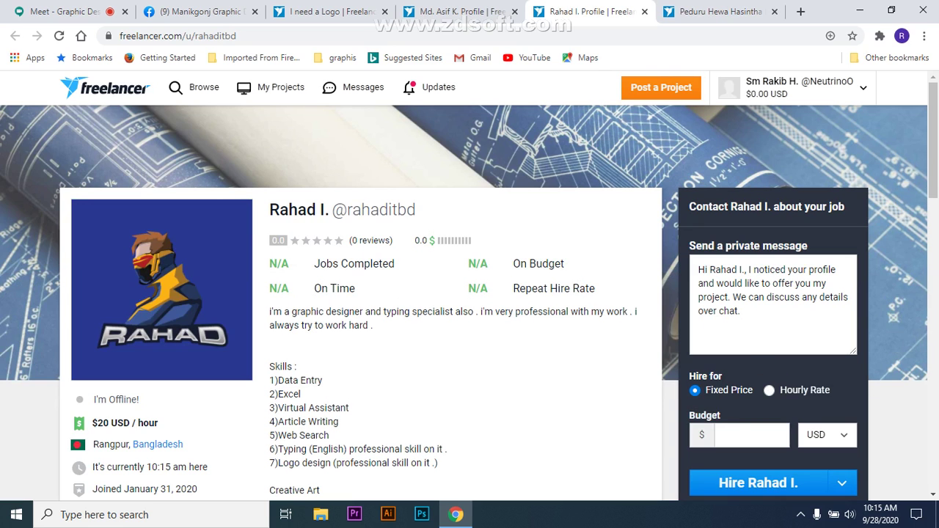
Step: Review the logo designer's skills and empty Reviews section, then switch to the next entrant's profile
scroll(469, 294, "down", 2)
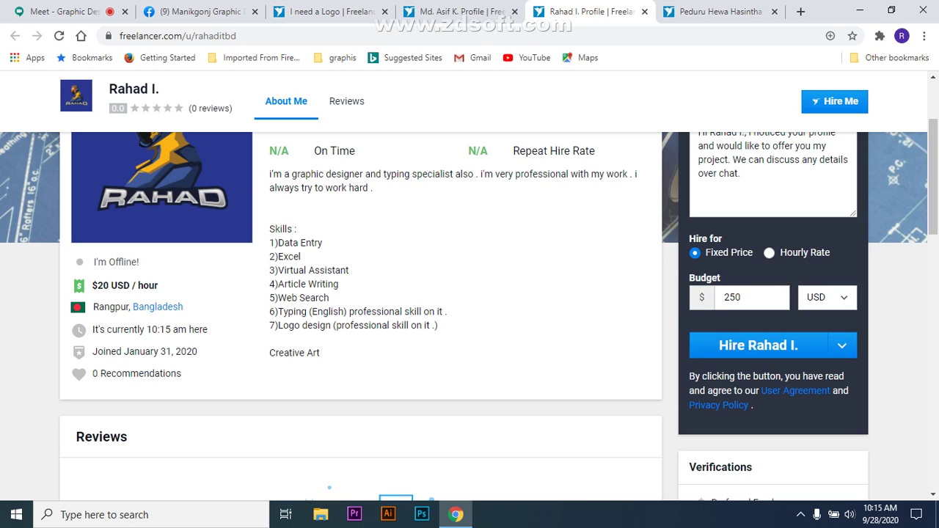
scroll(470, 294, "down", 5)
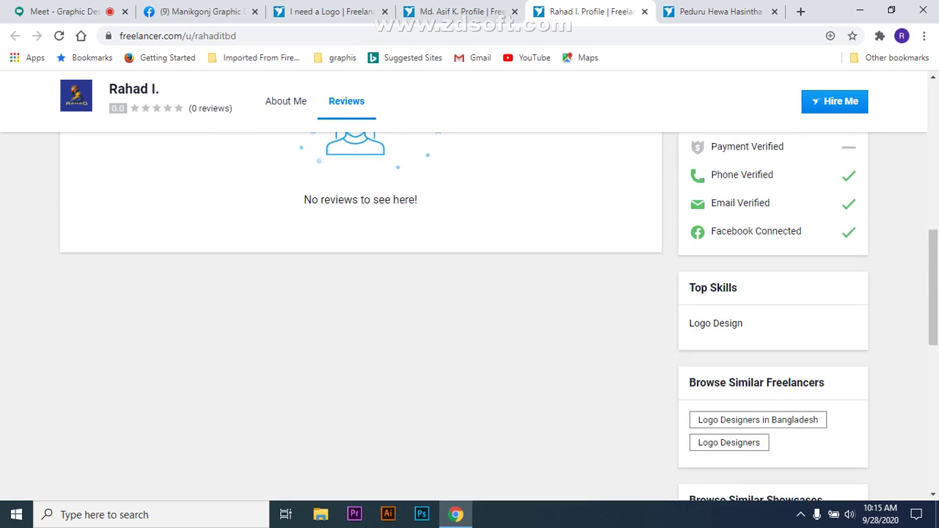
scroll(470, 293, "up", 3)
scroll(469, 293, "up", 3)
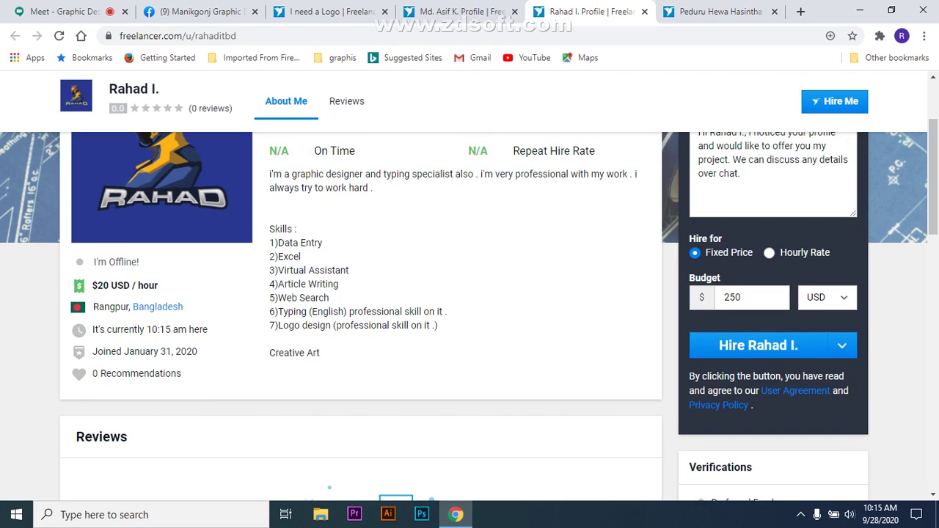
key("ctrl+Tab")
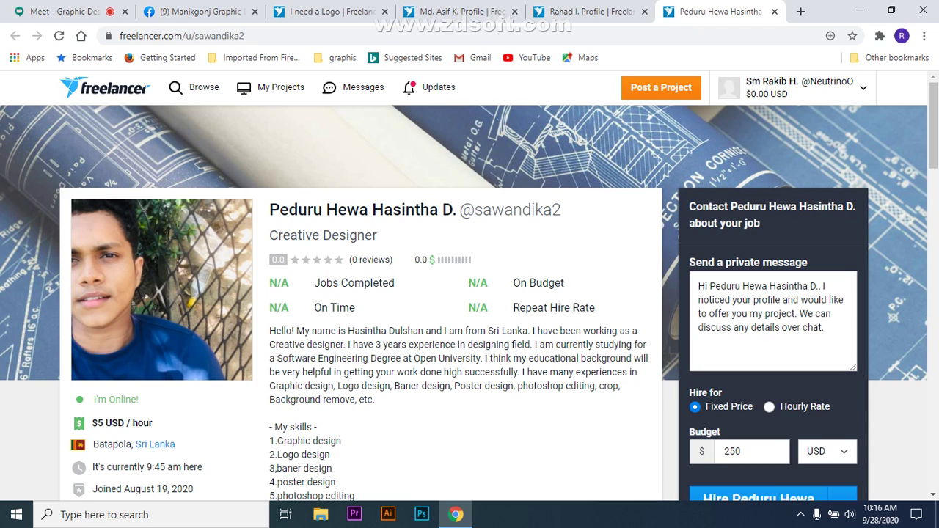
Step: Scroll the Sri Lankan designer's profile, then return to the Google Meet class call
scroll(470, 293, "down", 1)
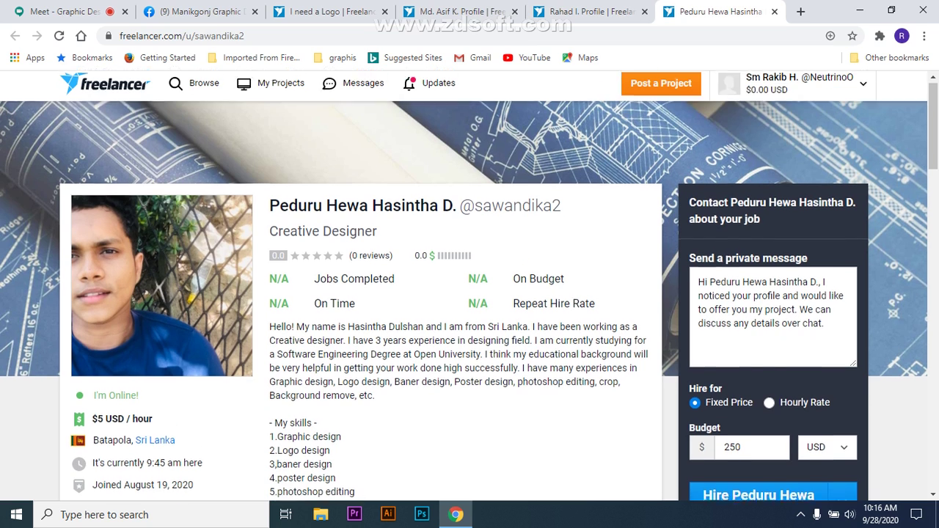
key("ctrl+Tab")
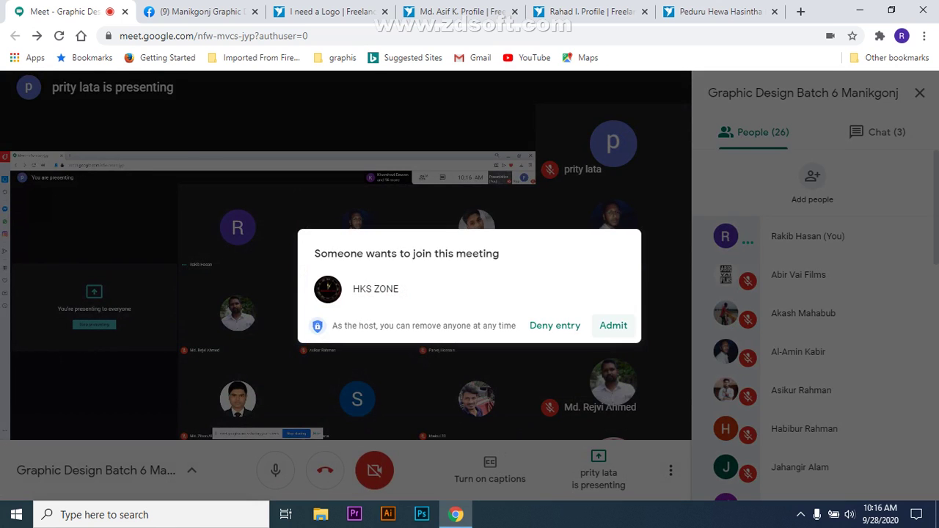
Step: Admit the waiting person so the class reaches 27 participants
left_click(613, 325)
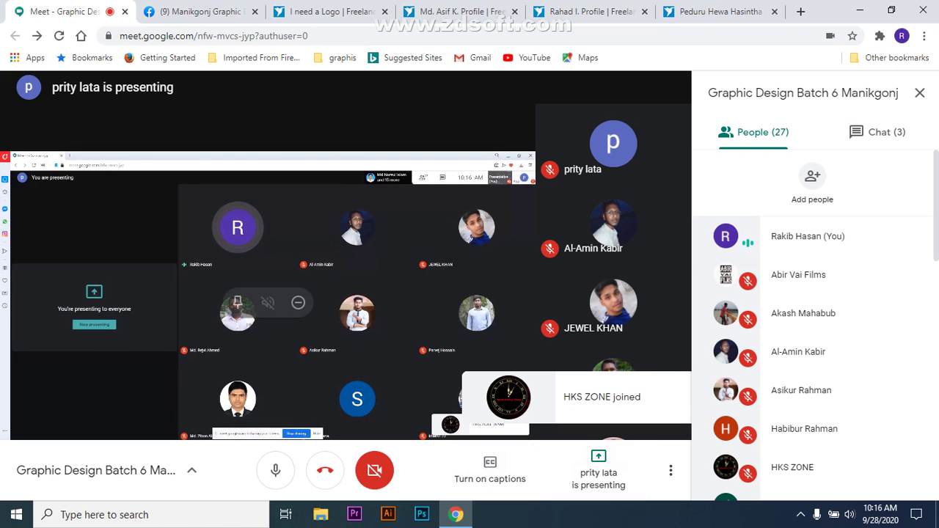
left_click(920, 94)
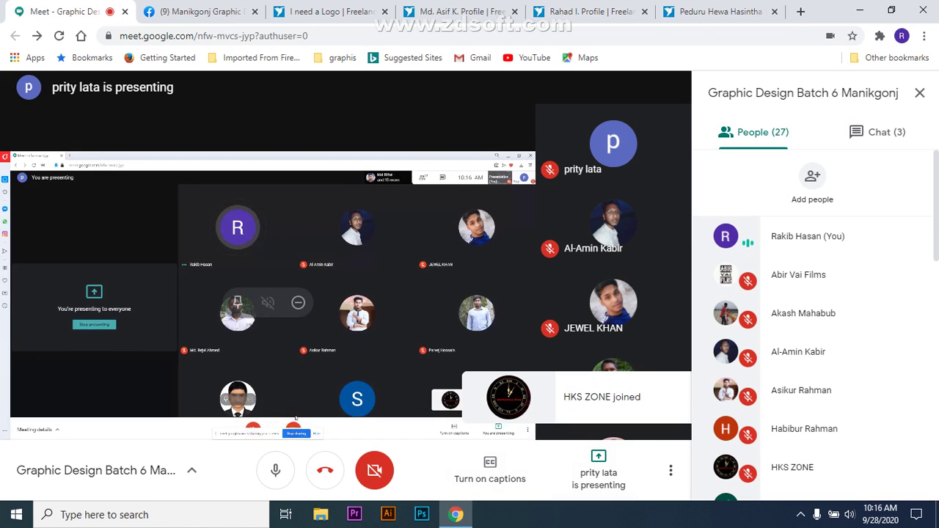
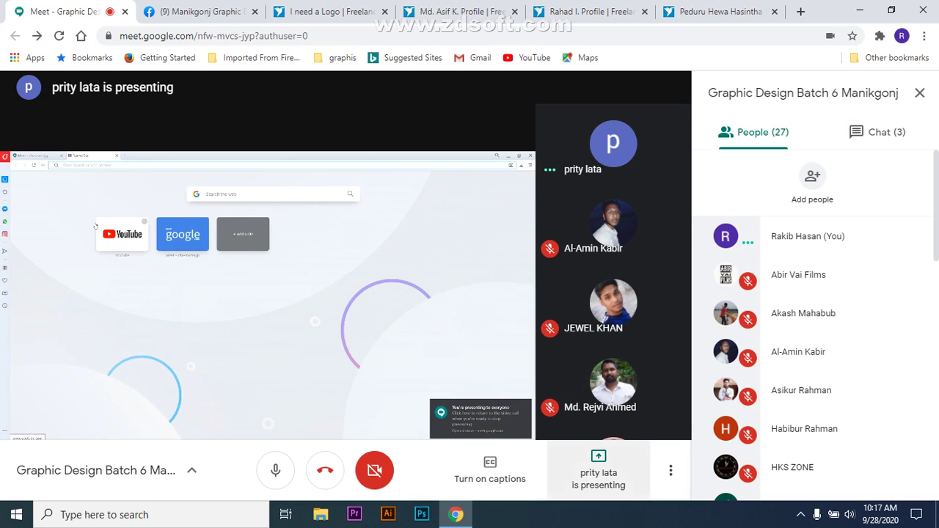
Step: Switch the Meet class to full screen from More options to watch the shared presentation
left_click(669, 471)
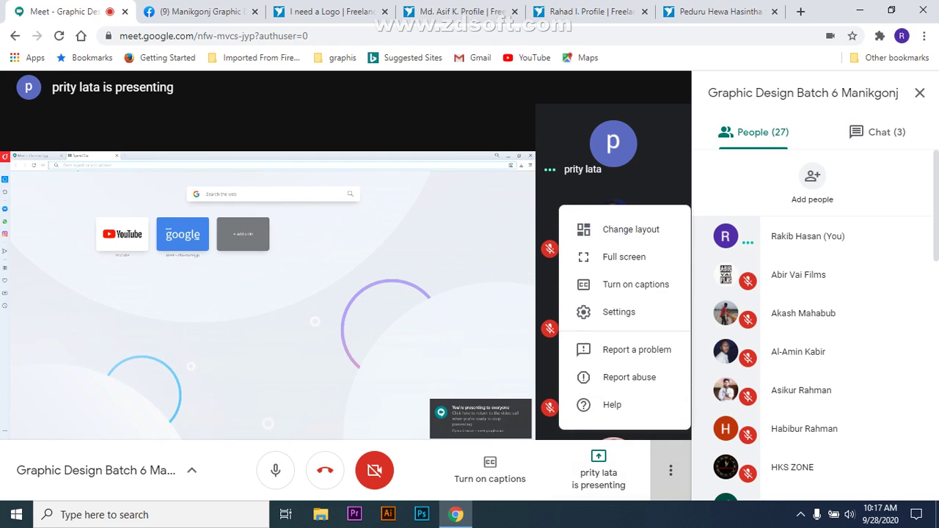
left_click(624, 257)
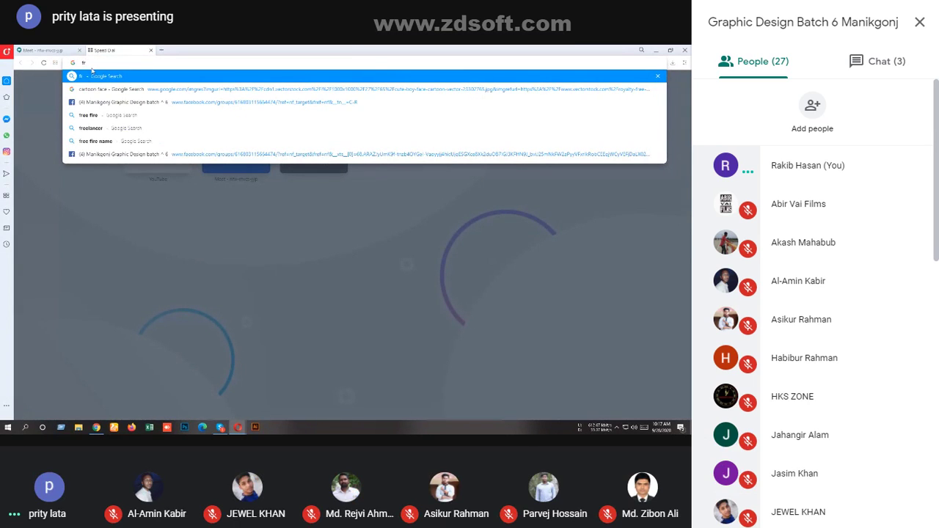
type("ee")
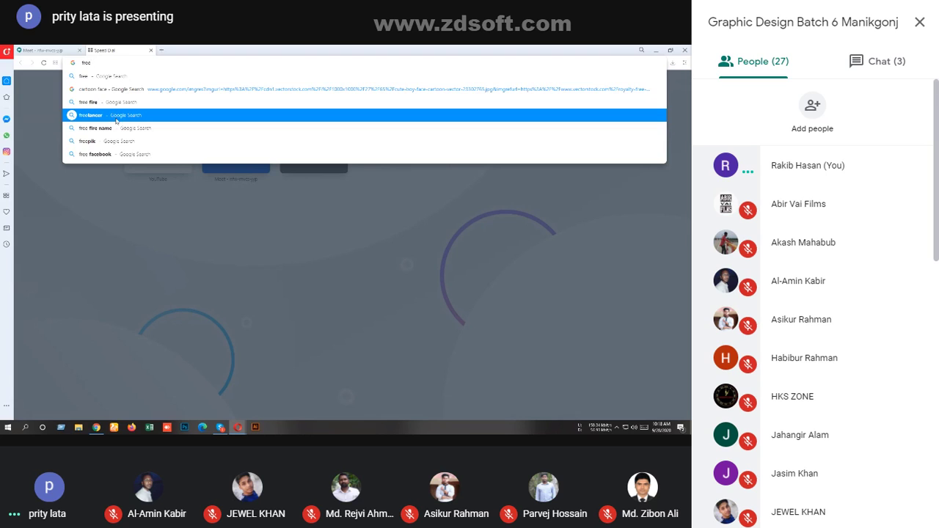
left_click(103, 117)
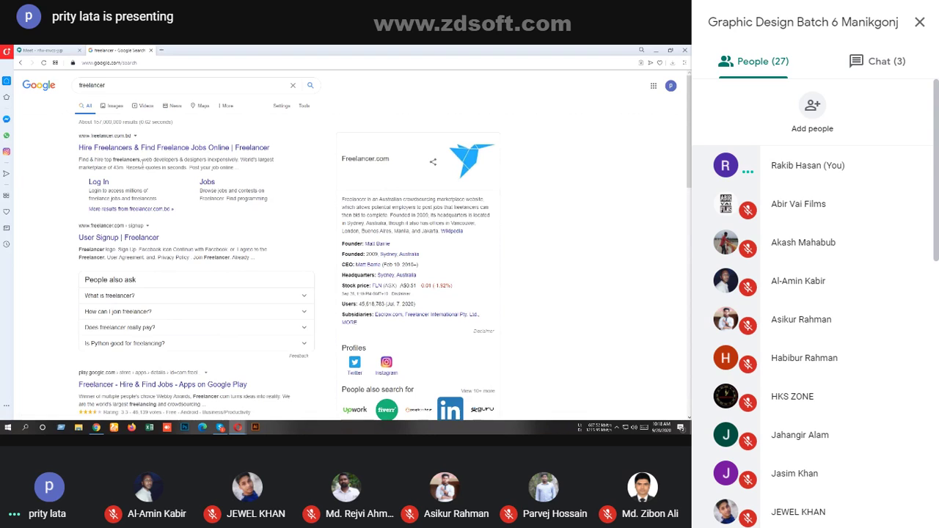
left_click(117, 149)
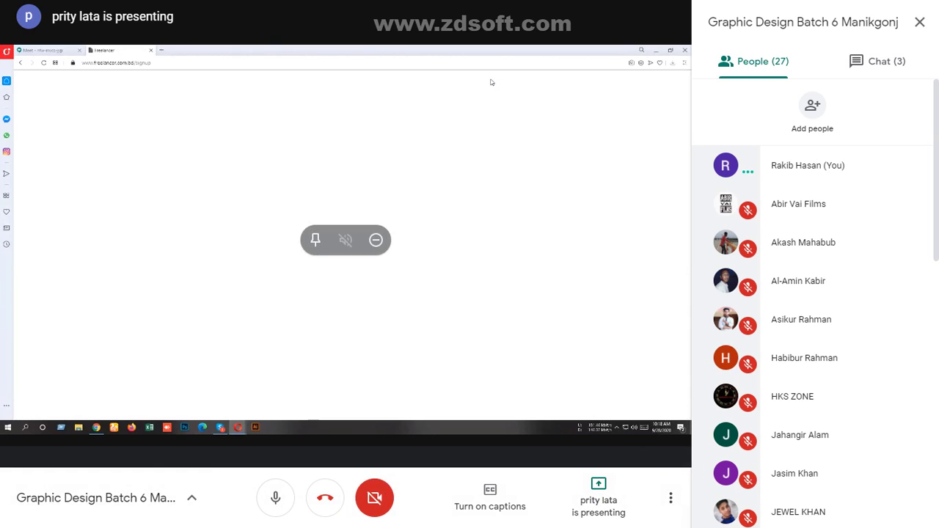
Step: Leave full screen, raise the speaker volume to 45, then put the meeting back in full screen
key("Escape")
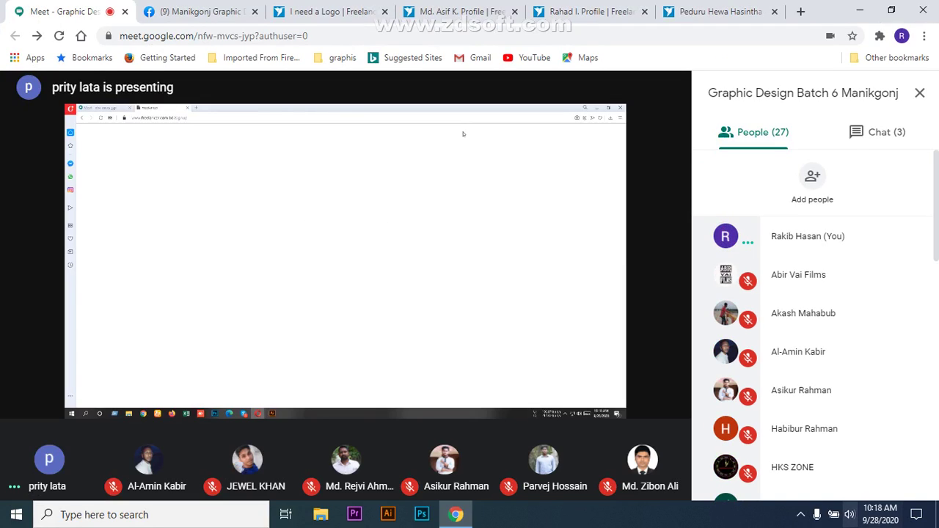
key("XF86AudioRaiseVolume")
key("XF86AudioRaiseVolume")
key("XF86AudioRaiseVolume")
key("XF86AudioRaiseVolume")
key("XF86AudioRaiseVolume")
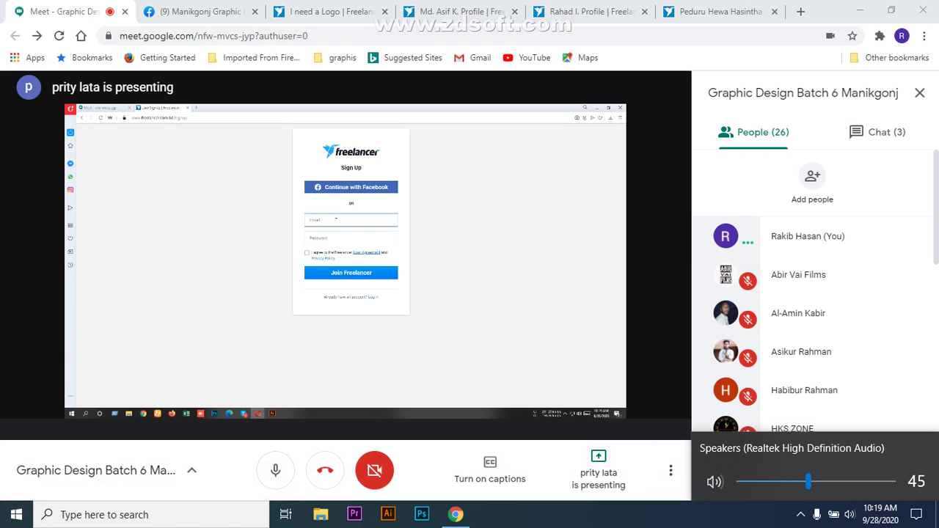
left_click(670, 469)
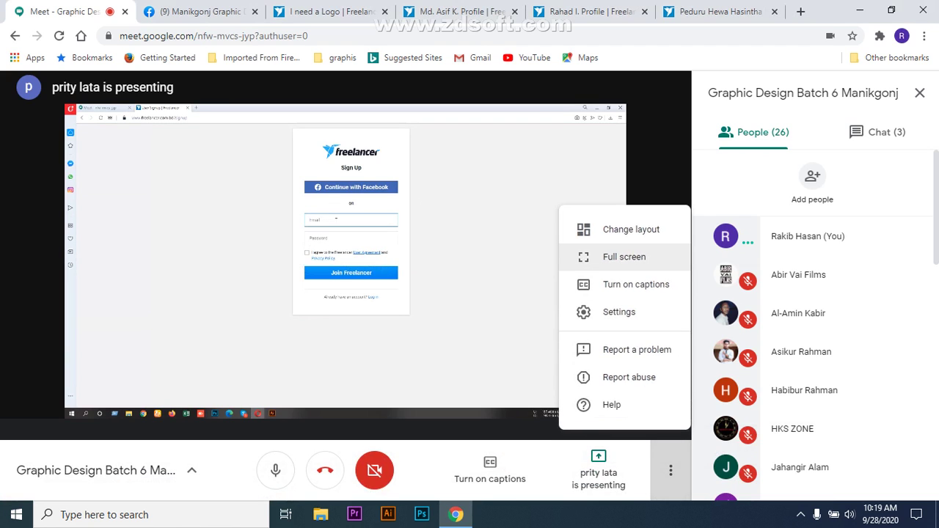
left_click(623, 257)
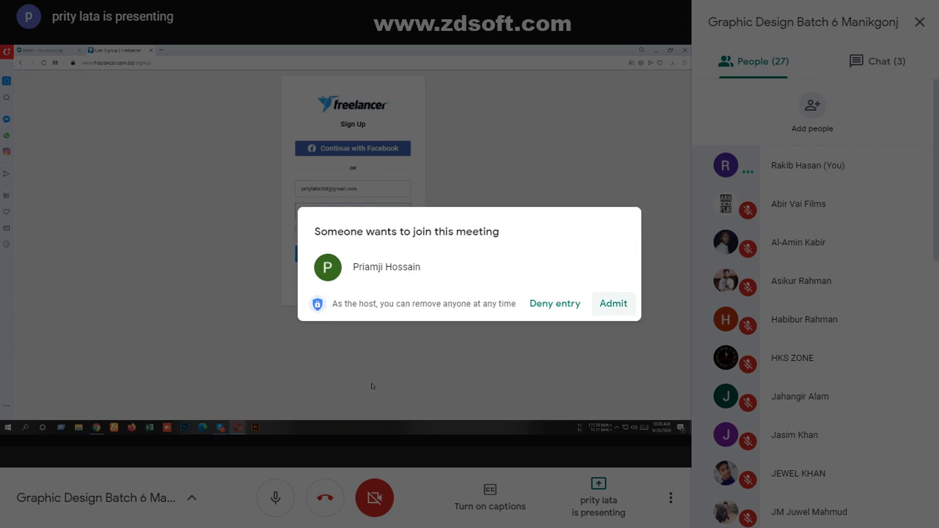
Step: Admit the waiting person into the class, bringing it to 28 participants
left_click(613, 304)
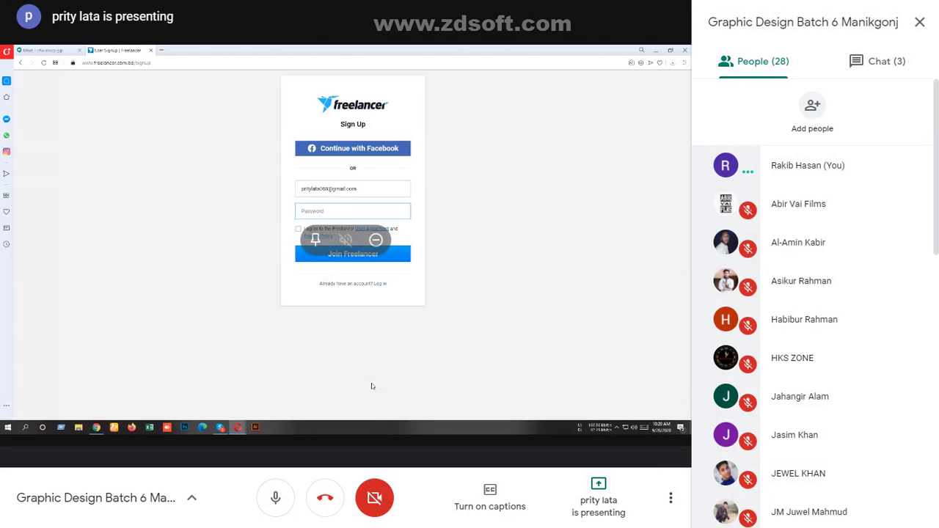
type("p")
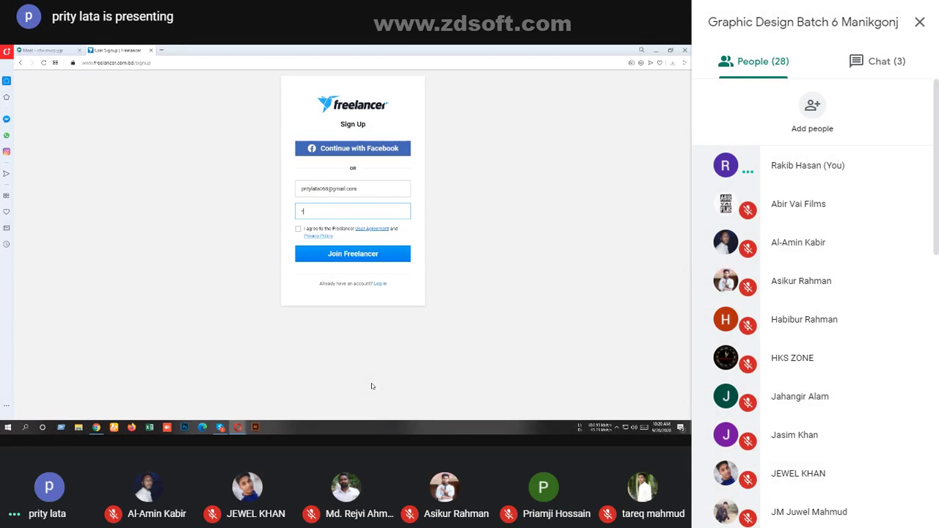
type("••")
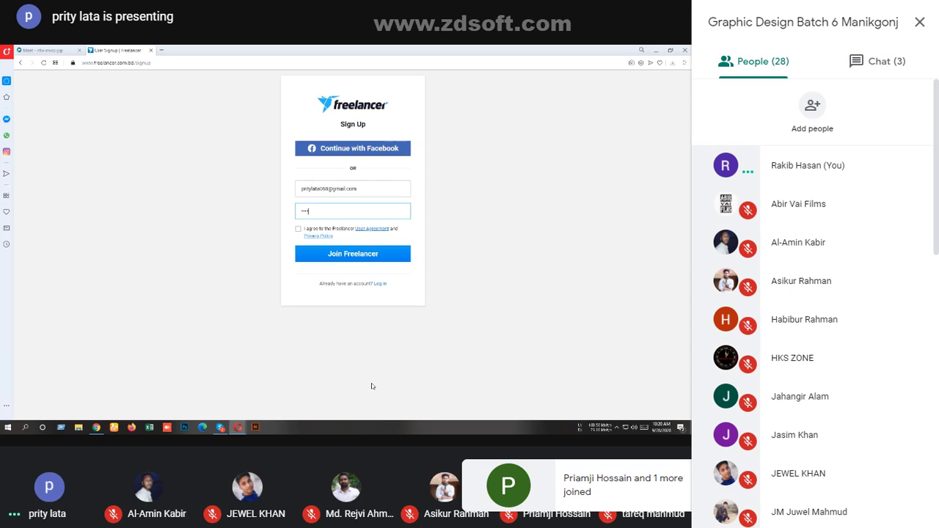
type("••••••")
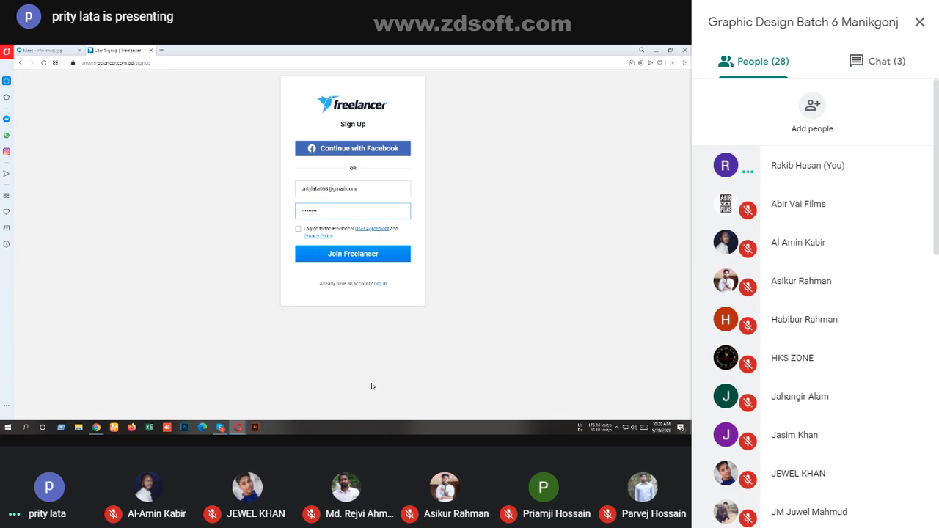
left_click(45, 50)
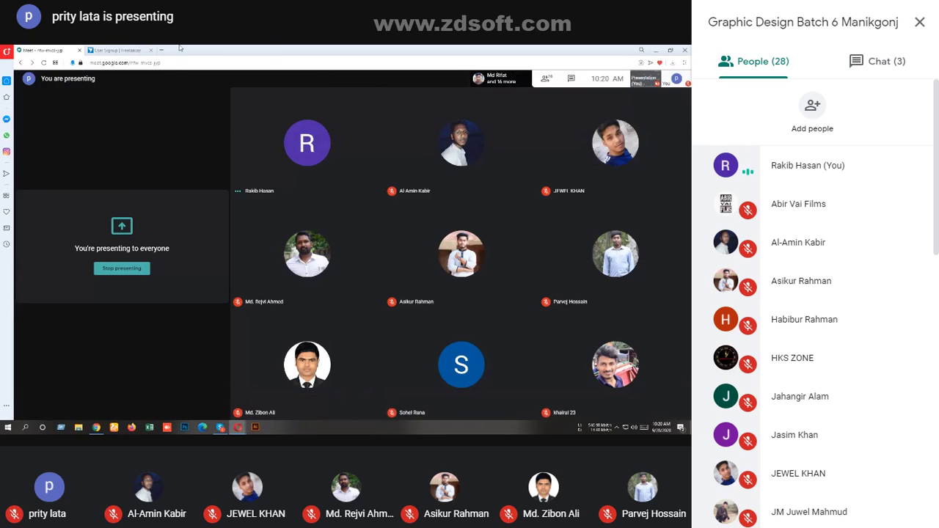
left_click(140, 51)
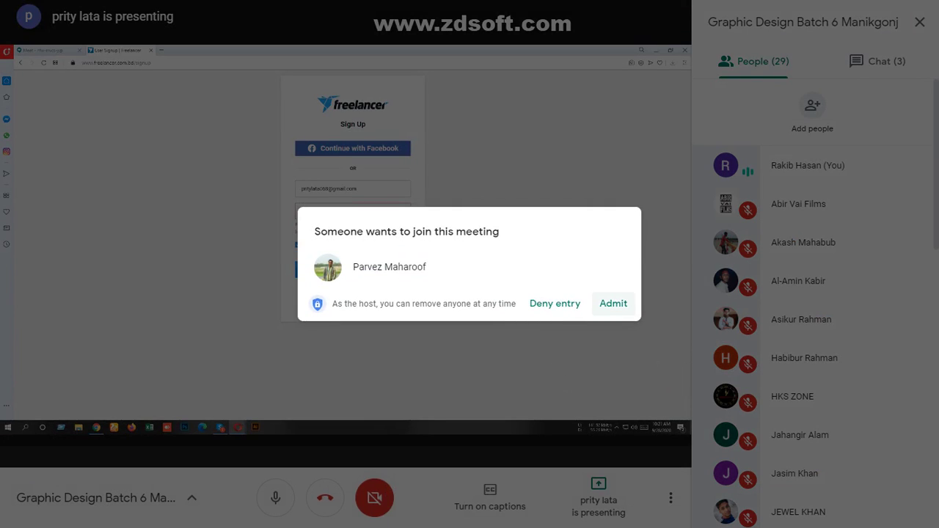
Step: Admit the second waiting person, exit full screen, and switch to the Facebook group tab
left_click(614, 303)
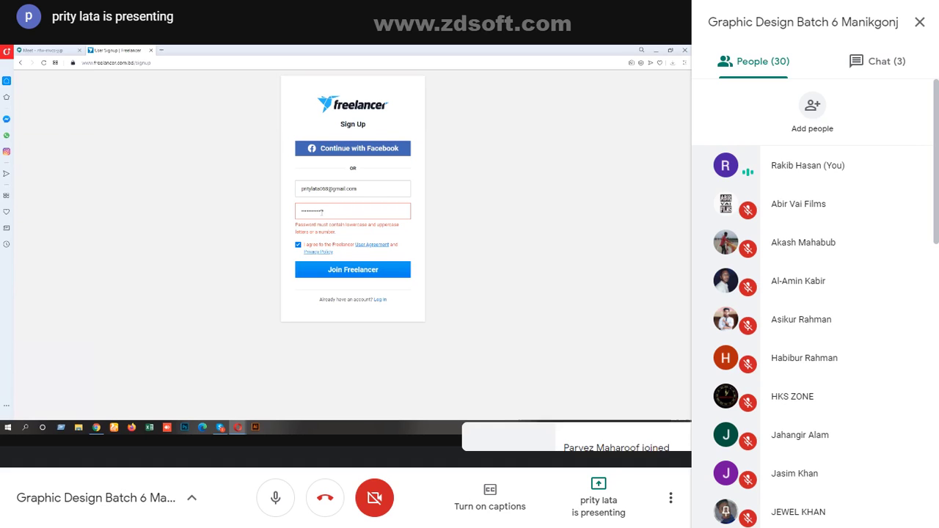
key("F11")
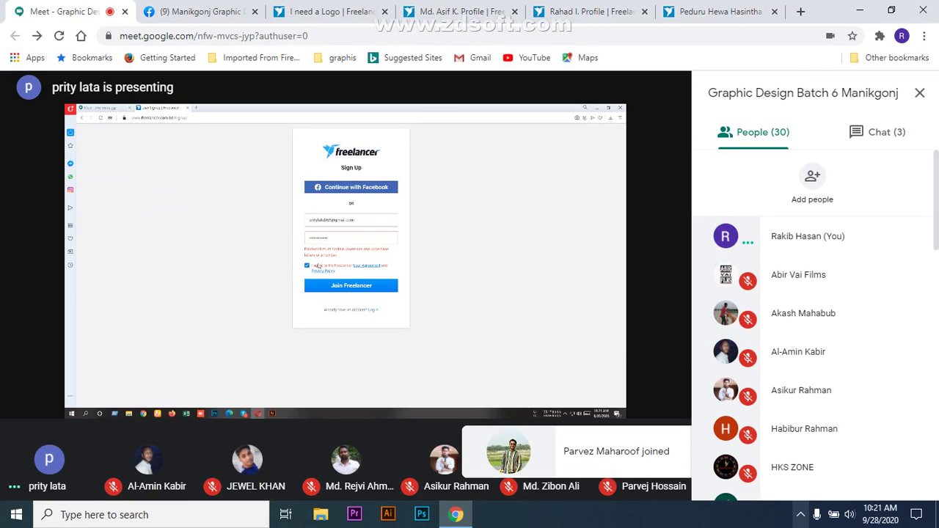
left_click(800, 514)
left_click(786, 458)
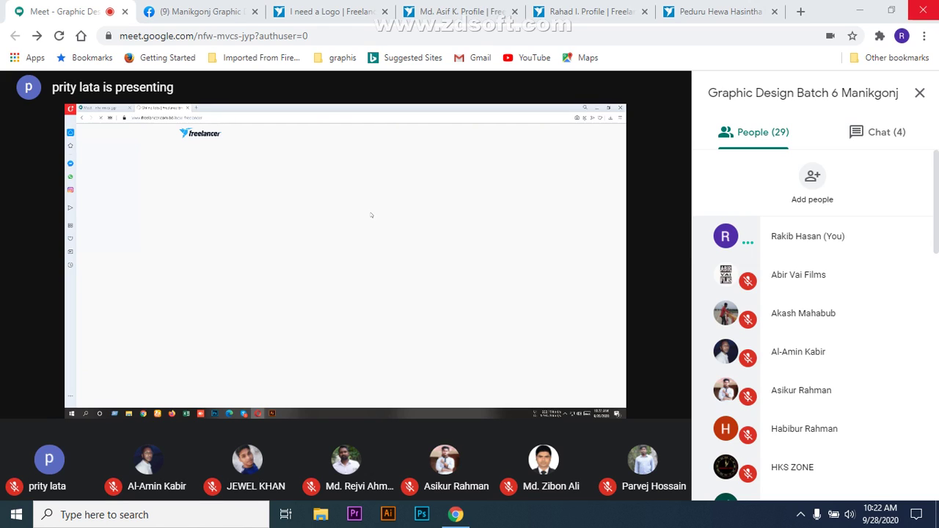
left_click(196, 12)
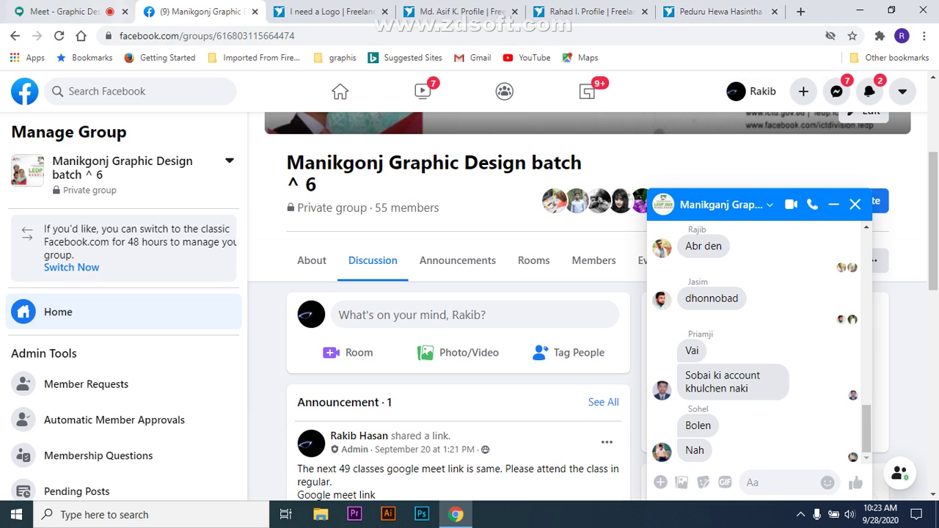
Step: Switch back from Facebook to the Google Meet class tab
left_click(62, 11)
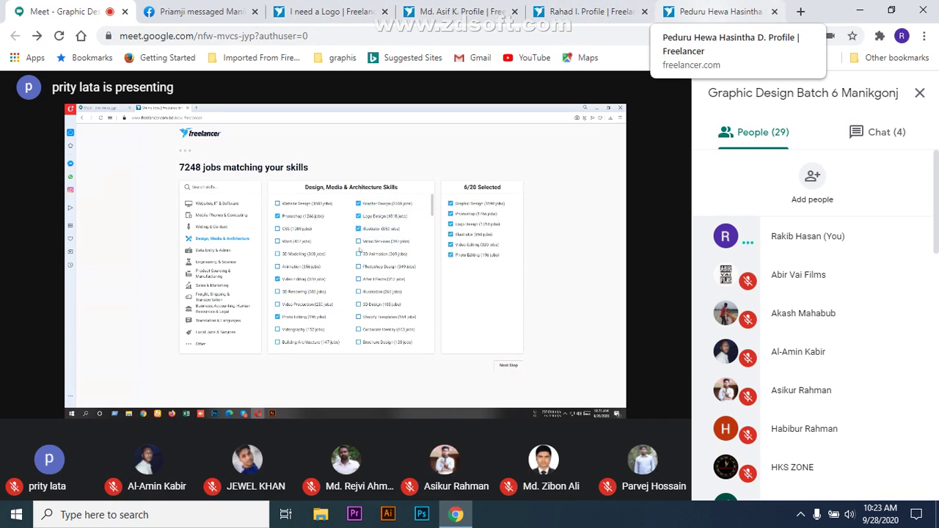
Step: Switch to the Manikgonj Graphic Design batch Facebook group tab
left_click(198, 11)
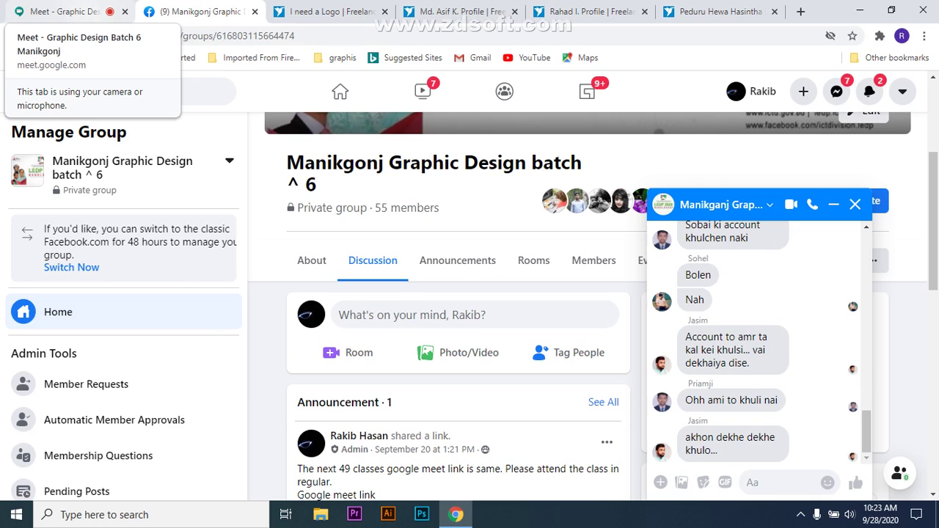
Step: Return from the Facebook group chat to the Google Meet presentation tab
left_click(62, 11)
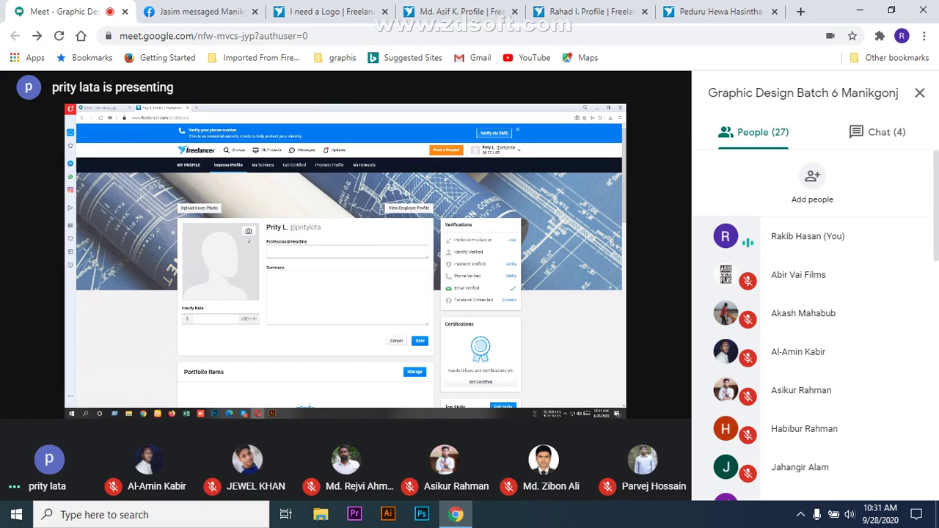
Step: Open the Chat tab in the Meet side panel to show the class messages
mouse_move(261, 248)
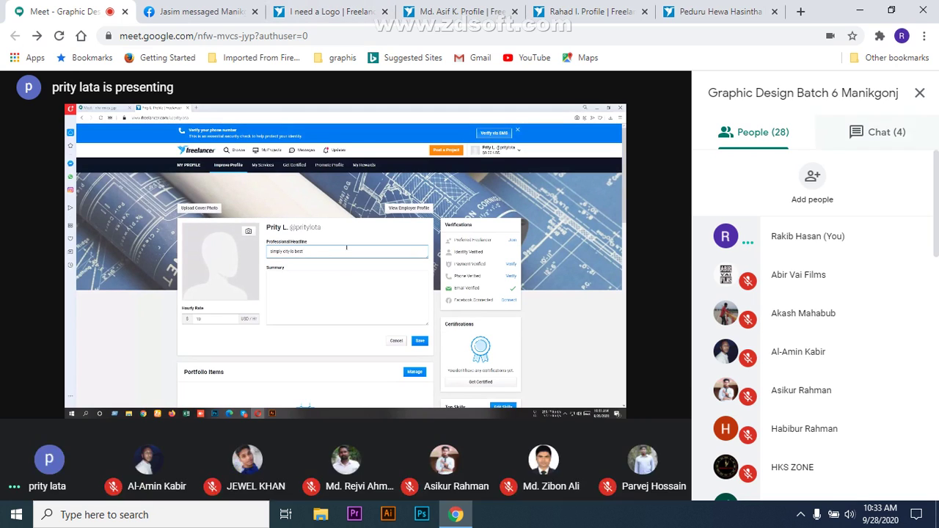
left_click(877, 132)
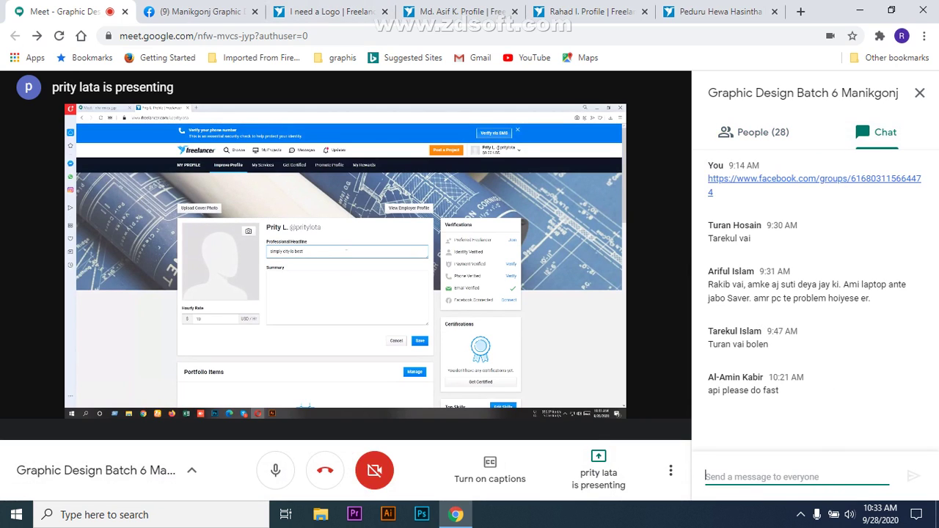
Step: Type and send '"simplicity is best" is my design motto.' to everyone, fixing typos
type("s")
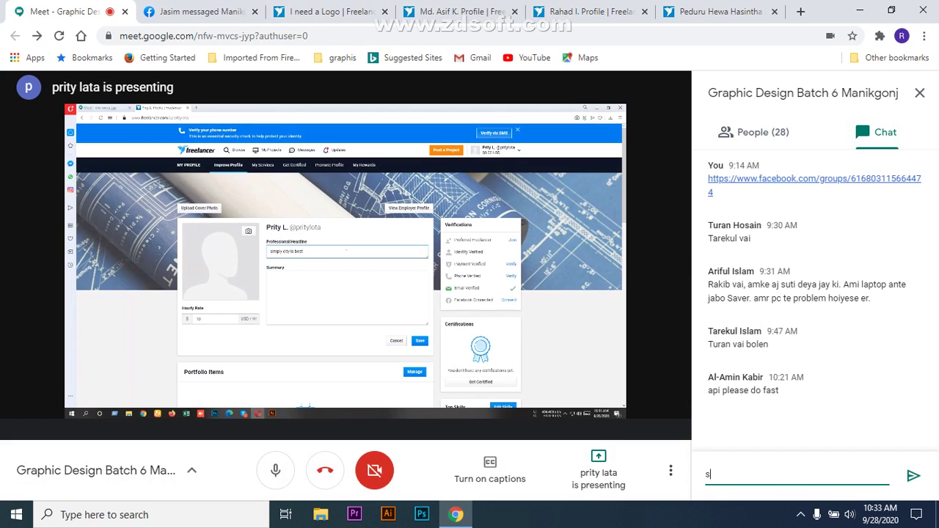
type("implici")
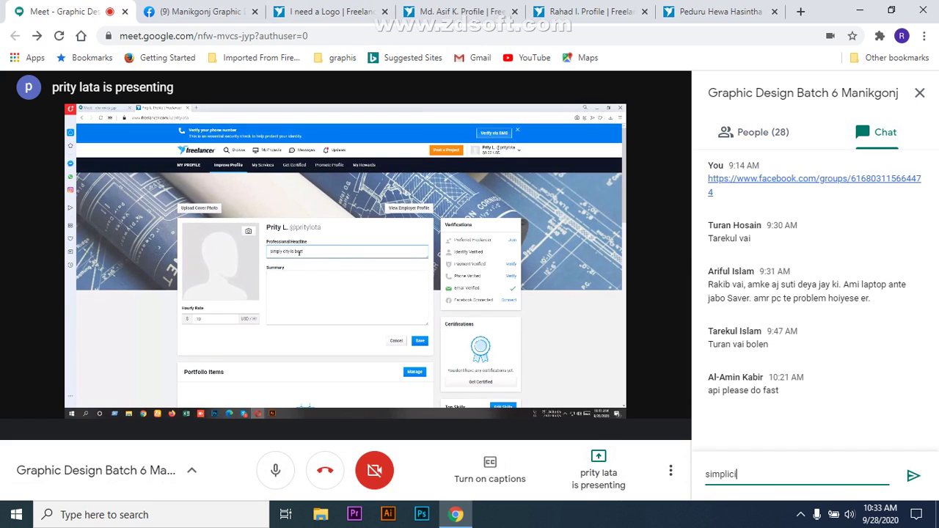
type("ty is est")
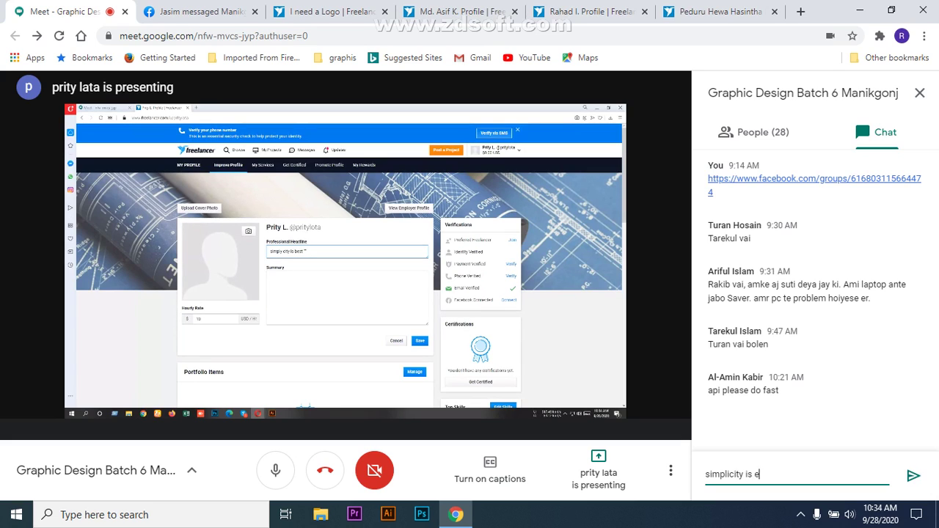
key("BackSpace")
key("BackSpace")
key("BackSpace")
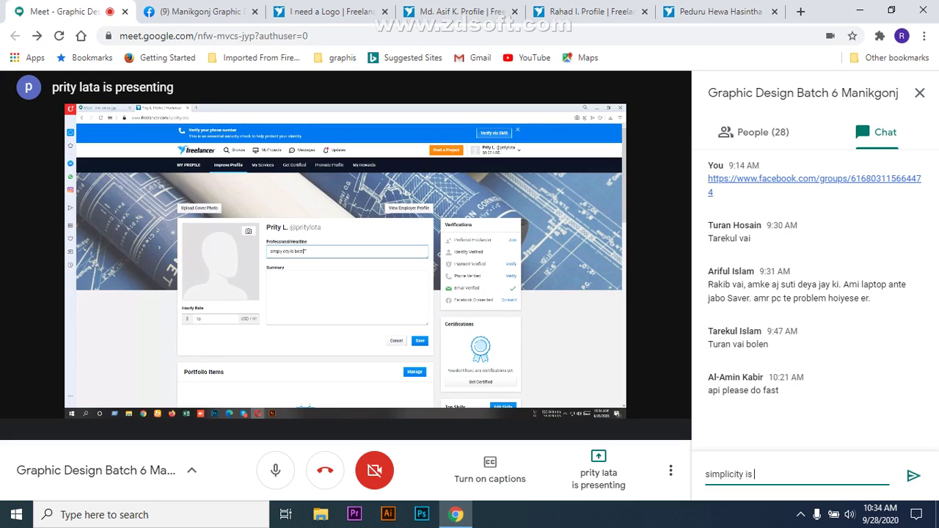
type("best")
type("\"")
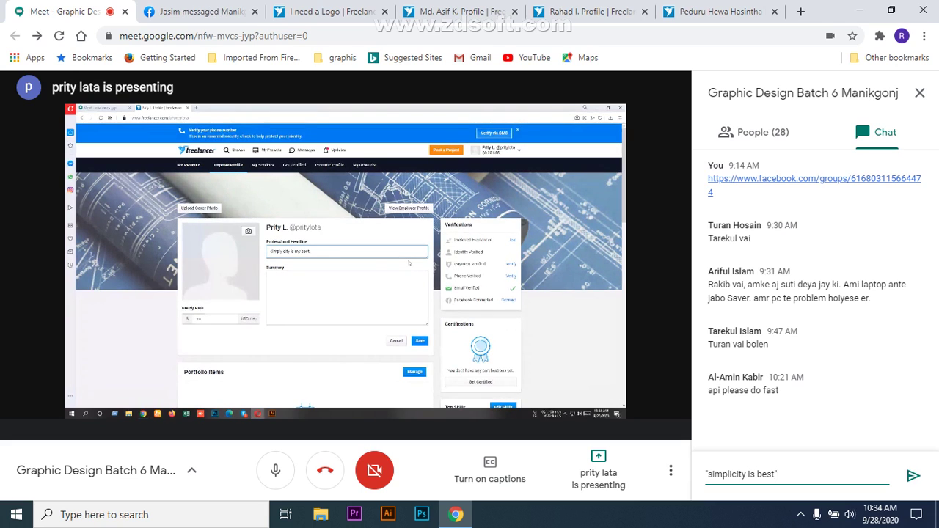
key("BackSpace")
type("is my desig")
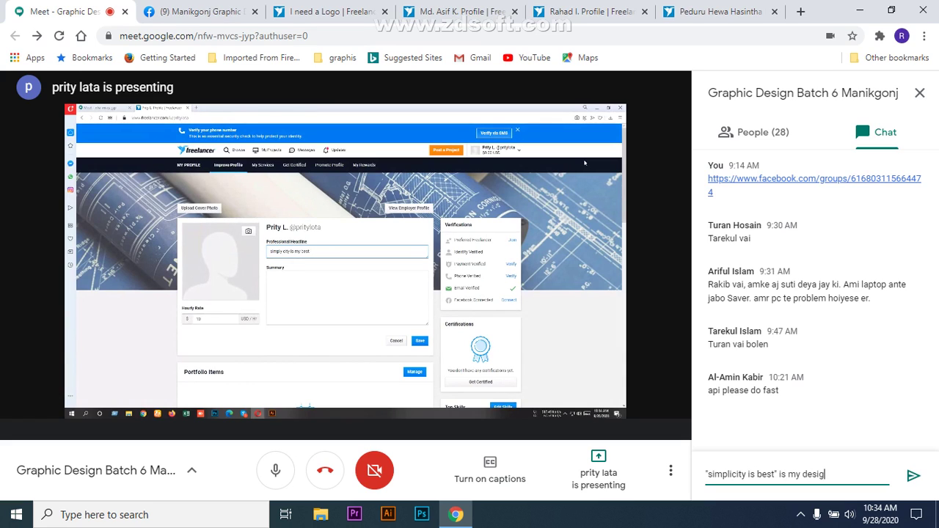
type("n motto")
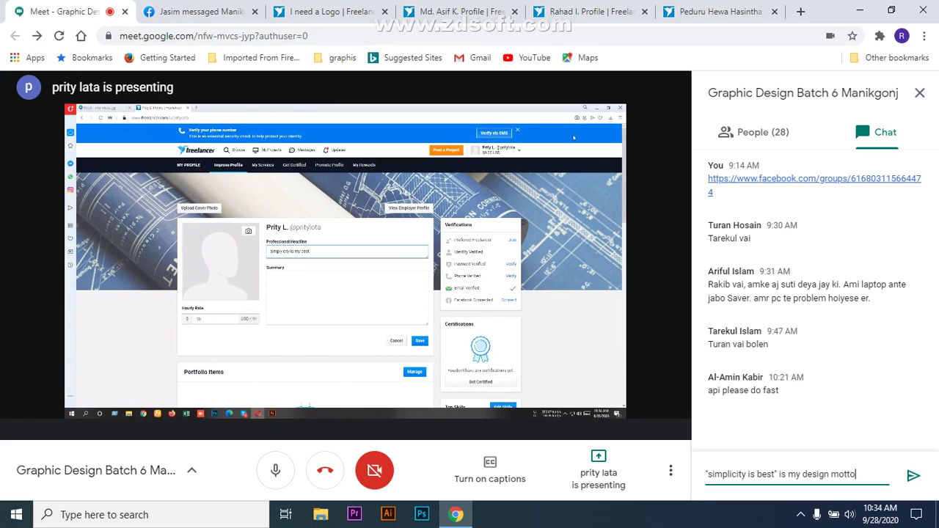
type(".")
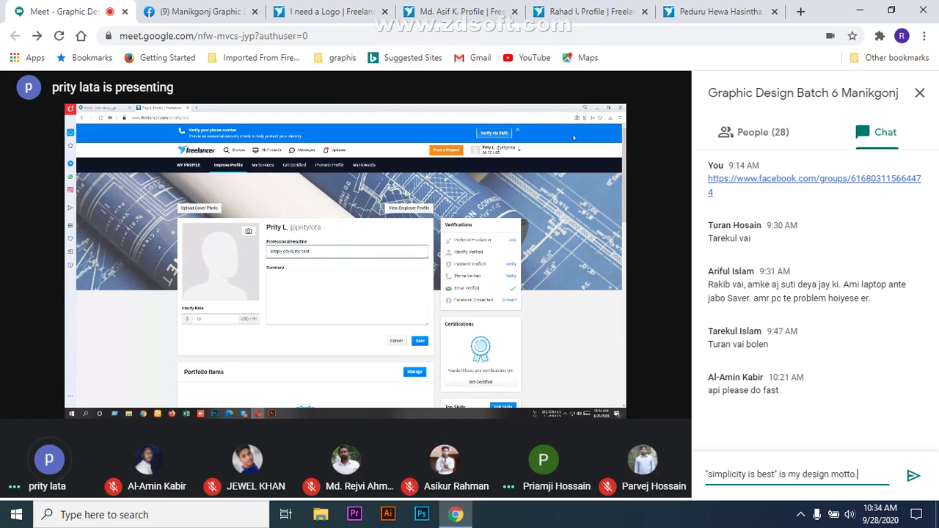
left_click(913, 476)
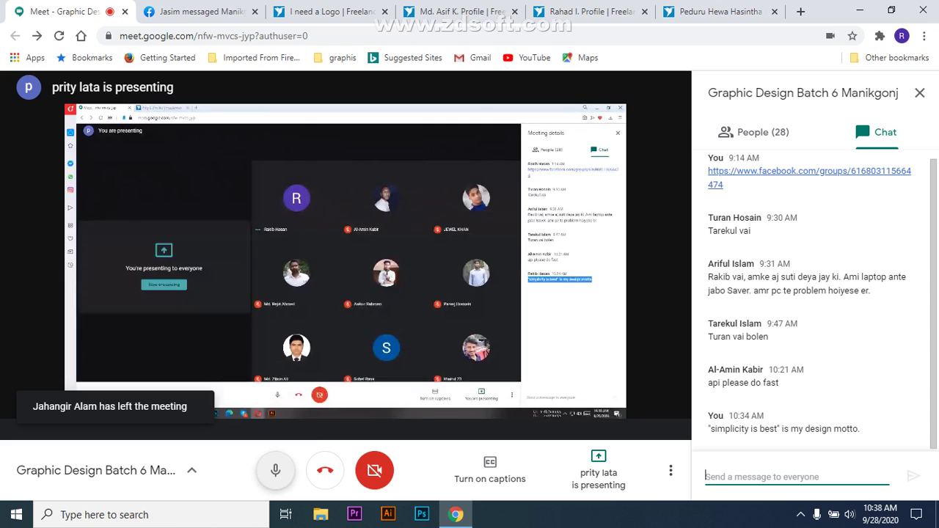
Step: Mute your own microphone from the bottom toolbar
left_click(275, 470)
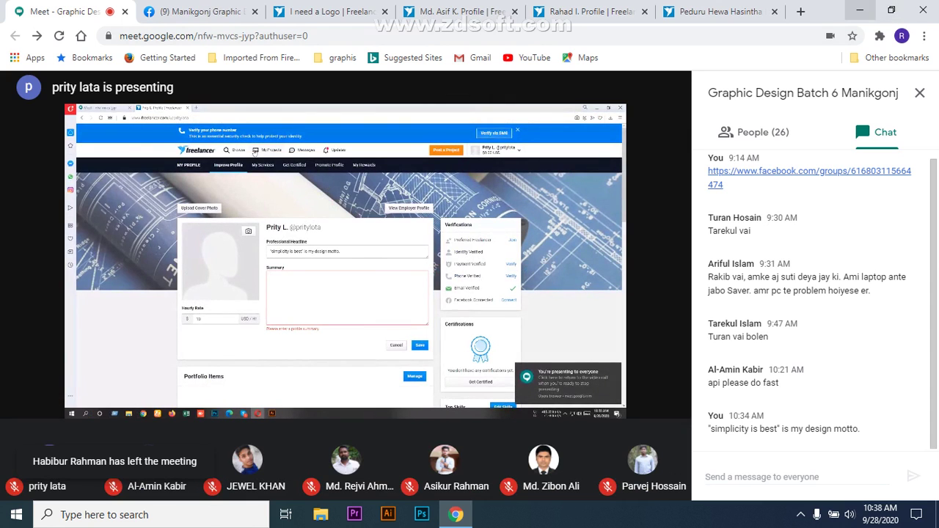
Step: Close the three open Freelancer profile tabs and return to the Google Meet tab
left_click(723, 11)
left_click(775, 11)
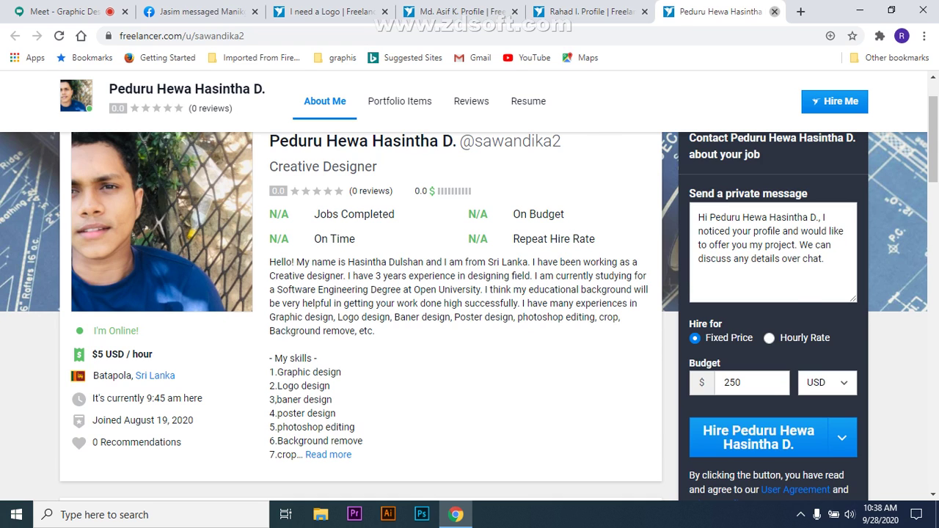
left_click(774, 11)
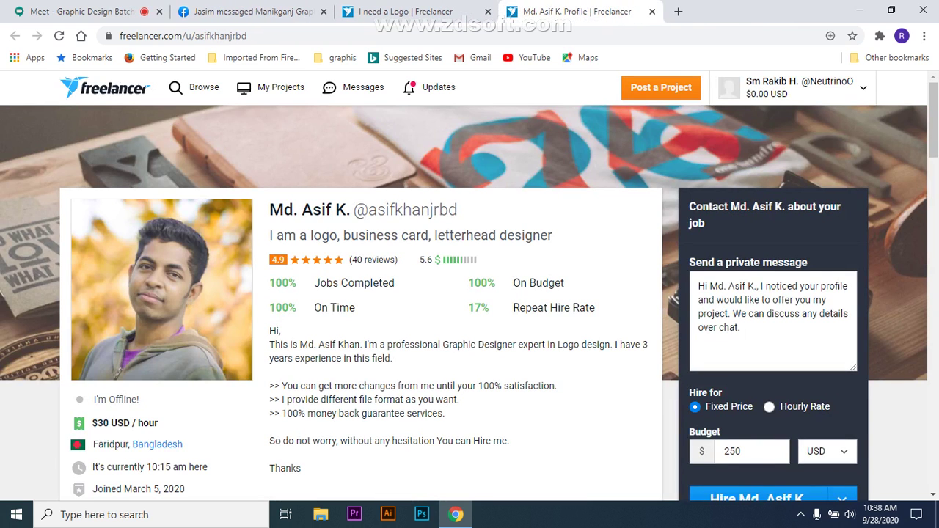
left_click(651, 11)
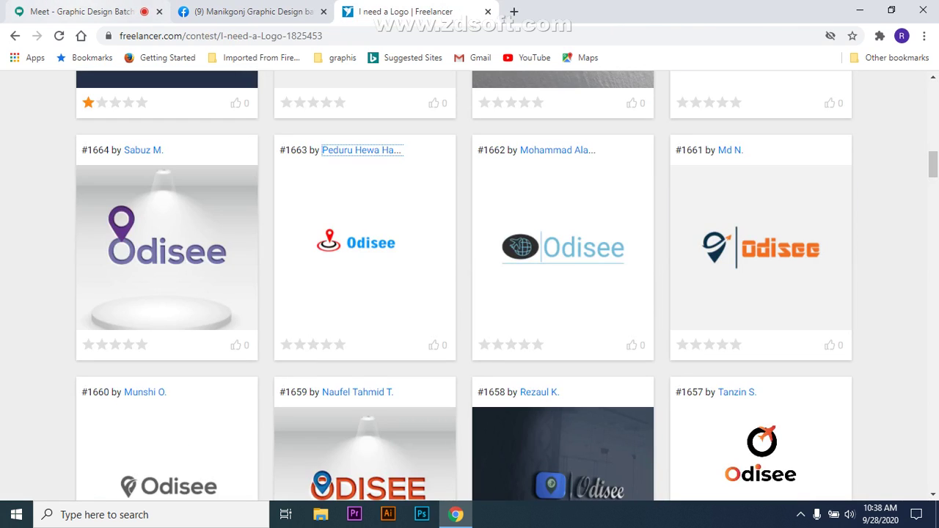
key("ctrl+1")
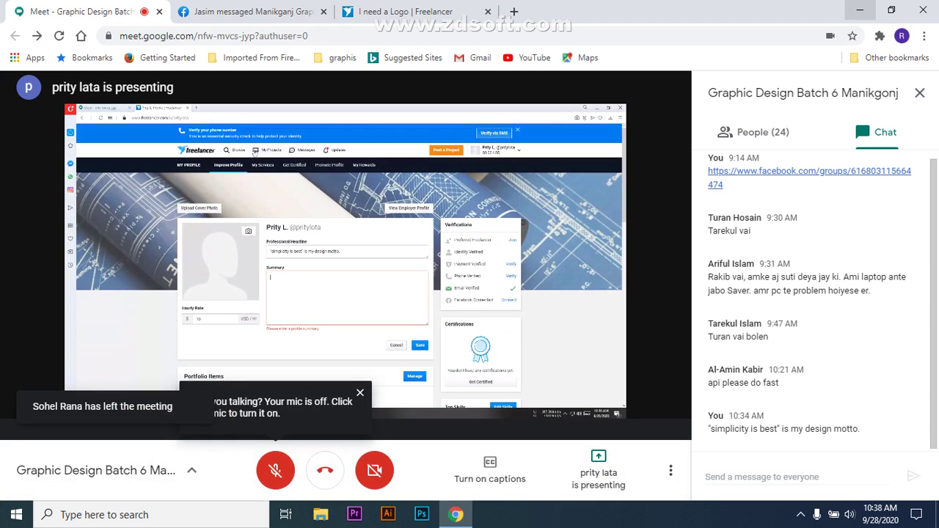
mouse_move(346, 262)
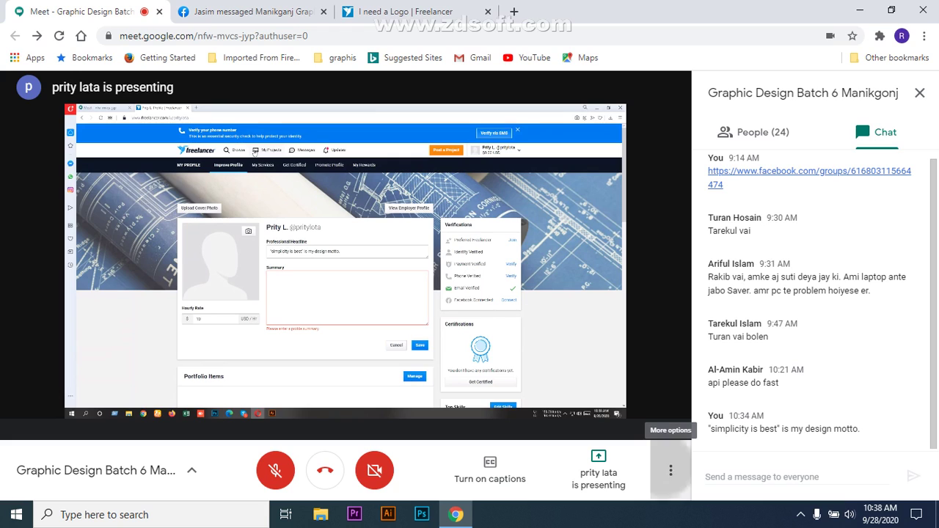
left_click(670, 470)
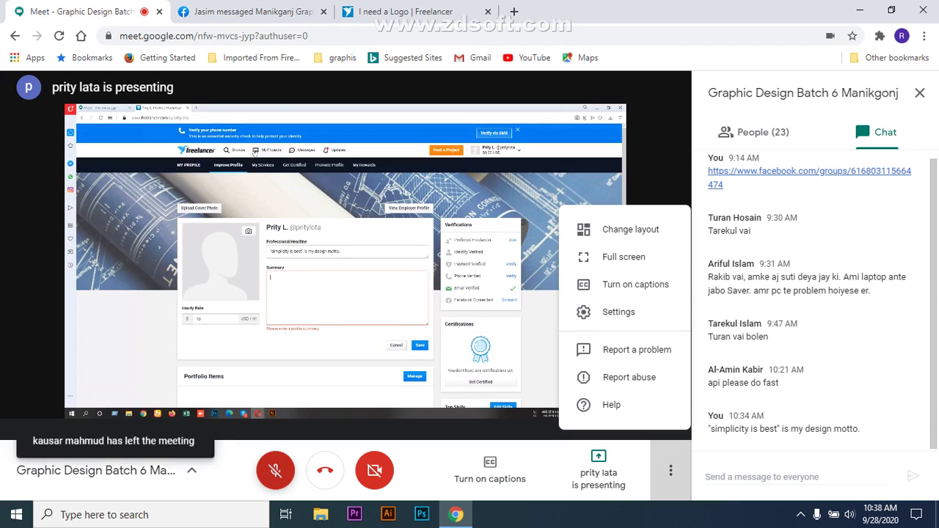
key("Escape")
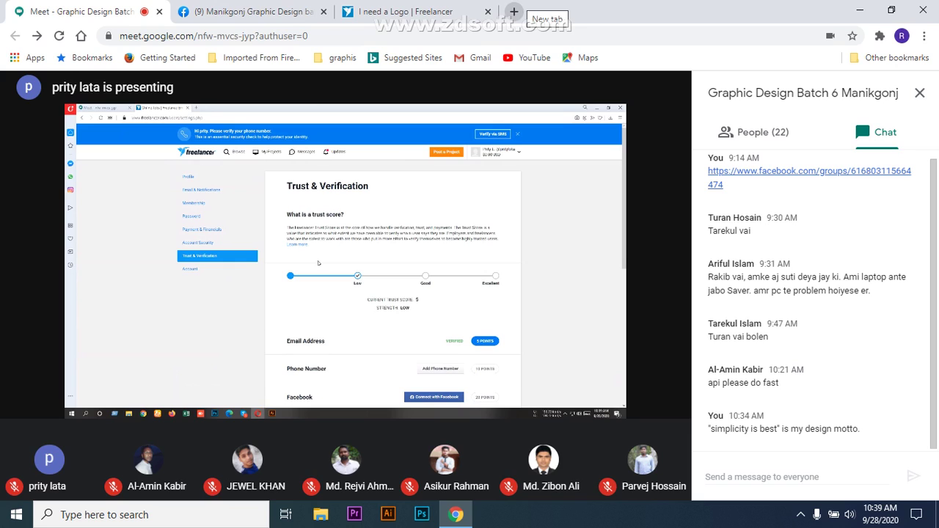
Step: Send everyone the chat message '[presenter's name] scree share bondho koren' asking her to stop sharing
left_click(790, 476)
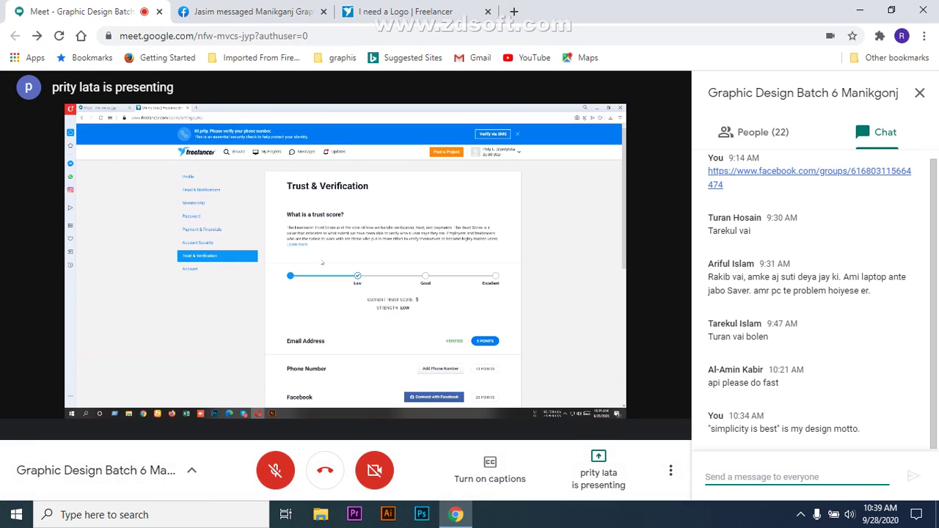
type("pritil")
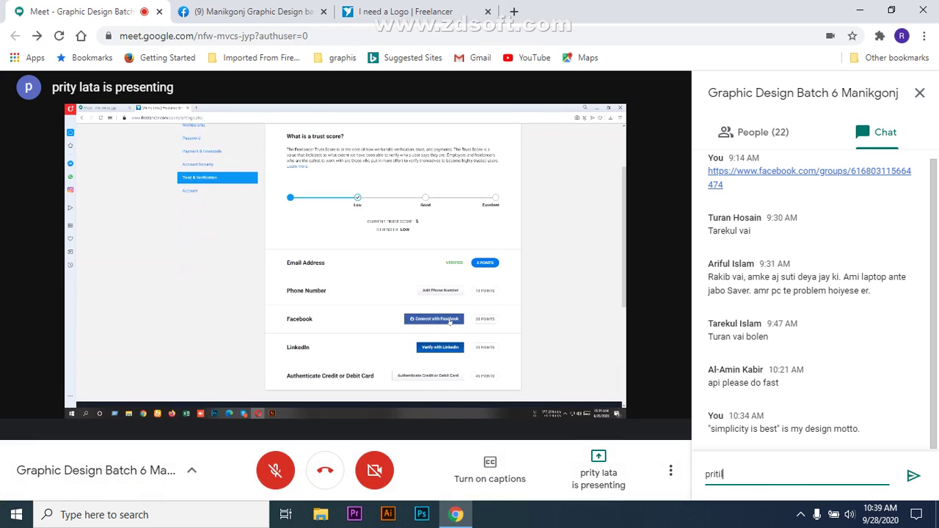
type("ota sc")
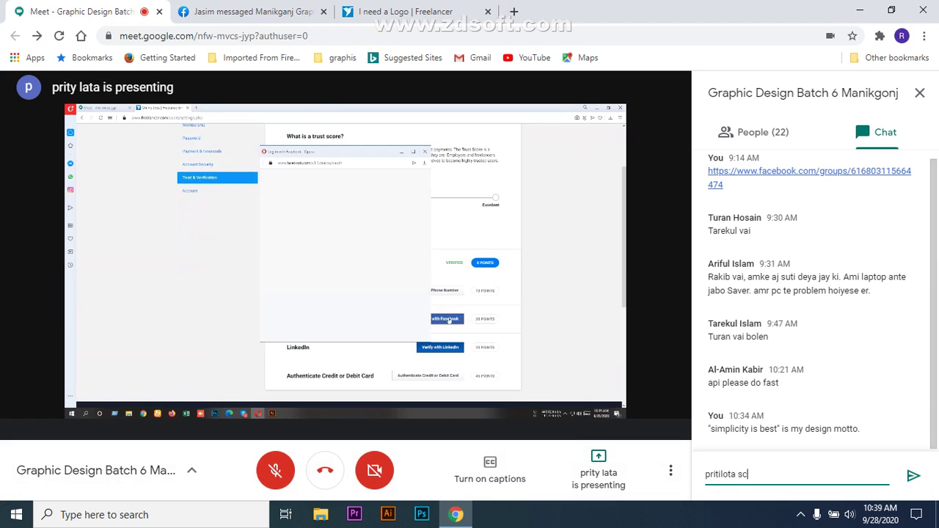
type("ree share")
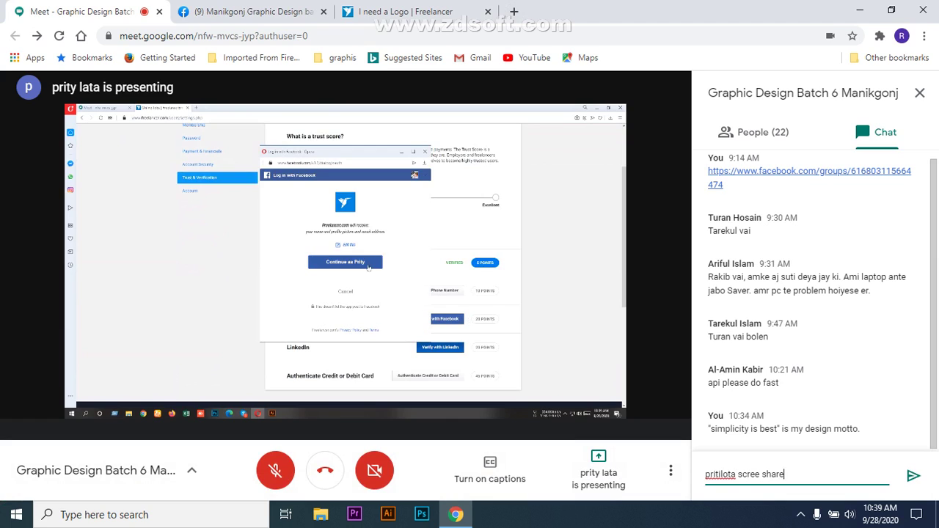
type(" bond")
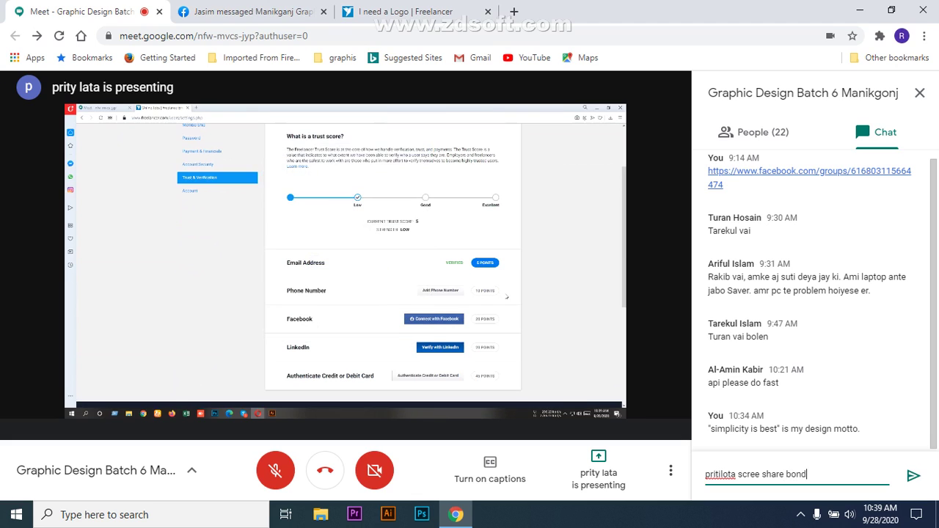
type("ho ko")
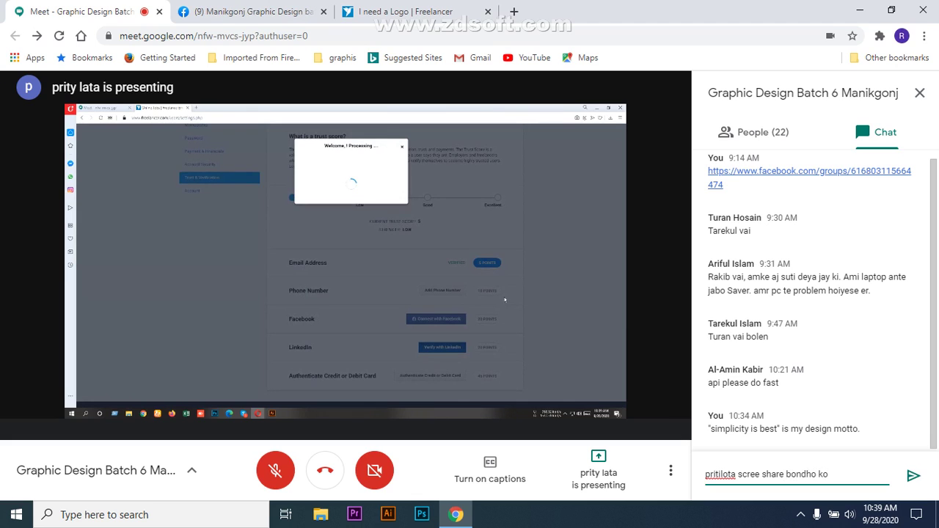
type("ren")
key("Return")
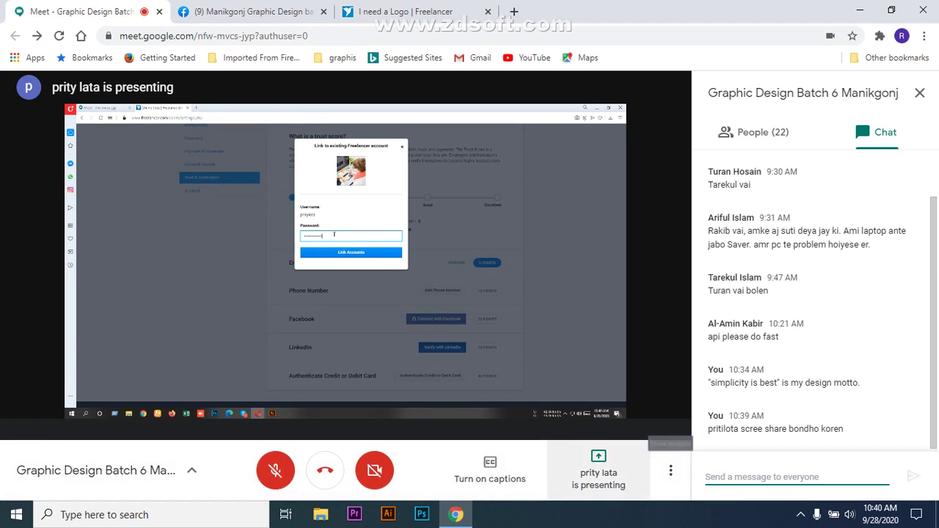
Step: Check the Present options, then minimize Chrome so the '15 minutes break' Word document shows
left_click(598, 473)
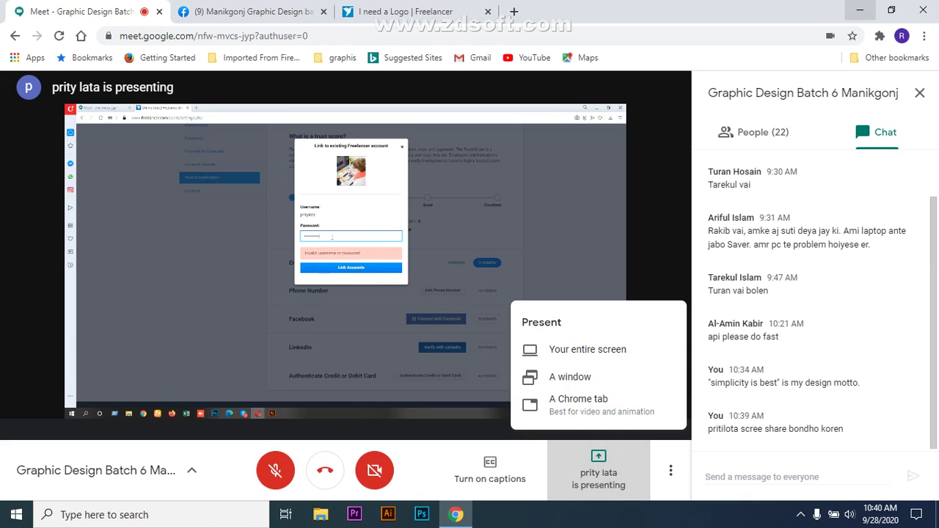
left_click(859, 10)
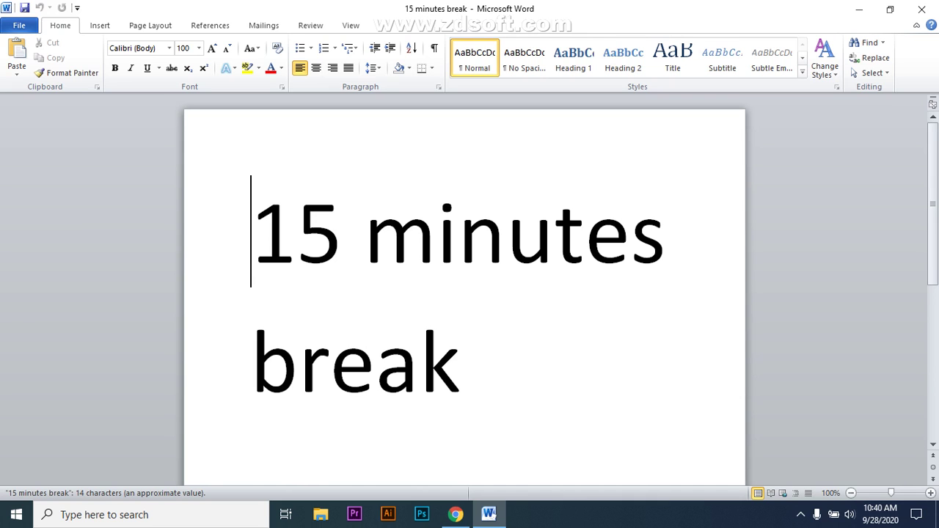
Step: Present the '15 minutes break' Word window, taking over as main presenter
left_click(455, 514)
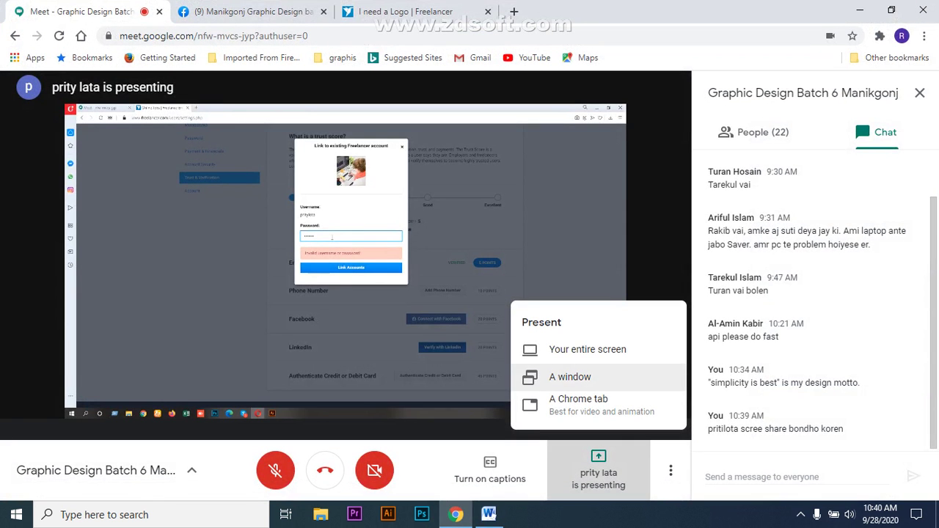
left_click(569, 376)
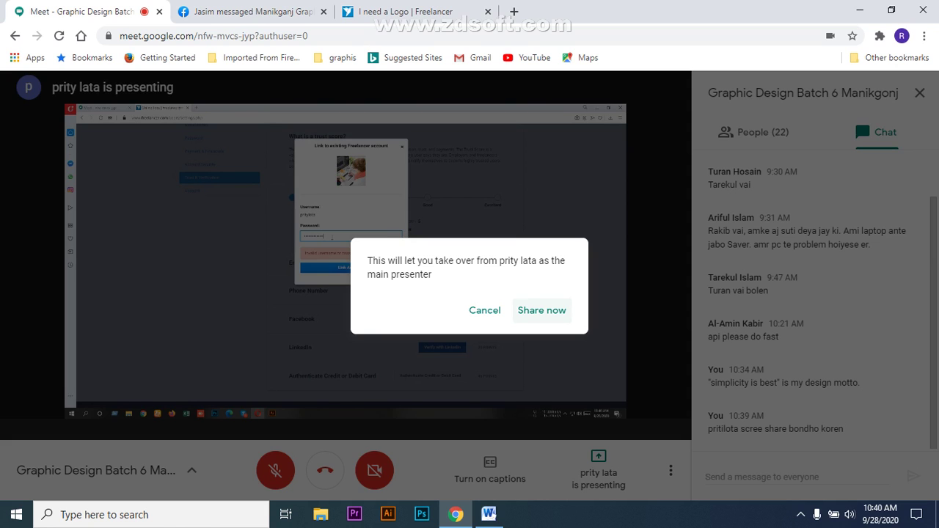
left_click(541, 310)
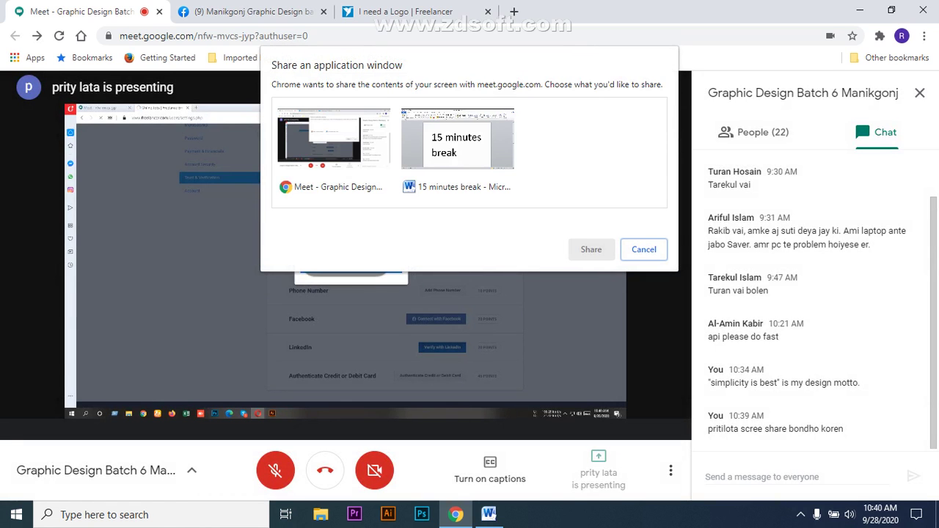
left_click(458, 152)
left_click(591, 249)
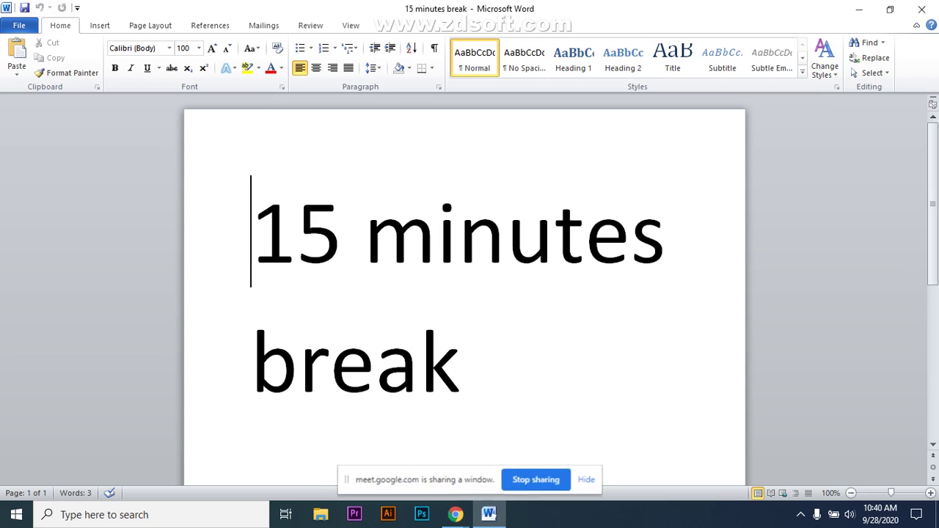
Step: Bring the Meet window back to the front and open the screen recorder's control panel from the tray
left_click(455, 515)
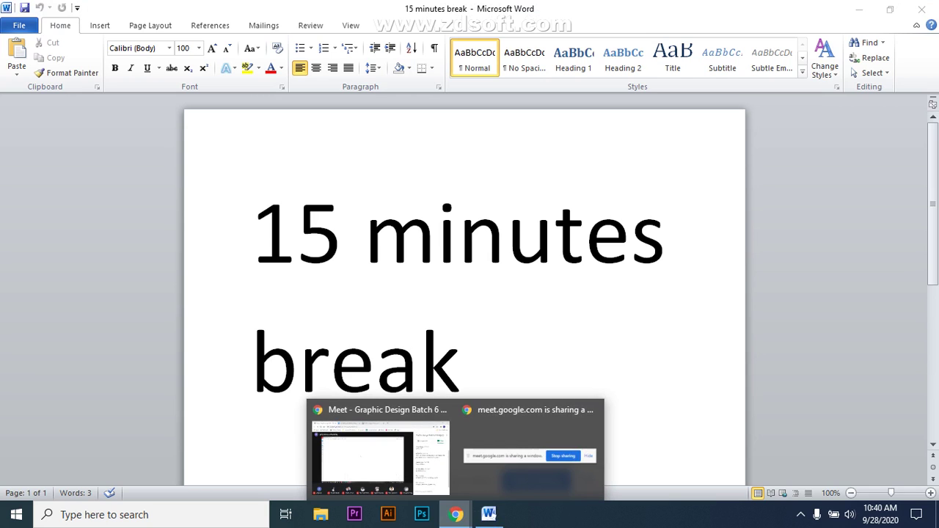
left_click(367, 447)
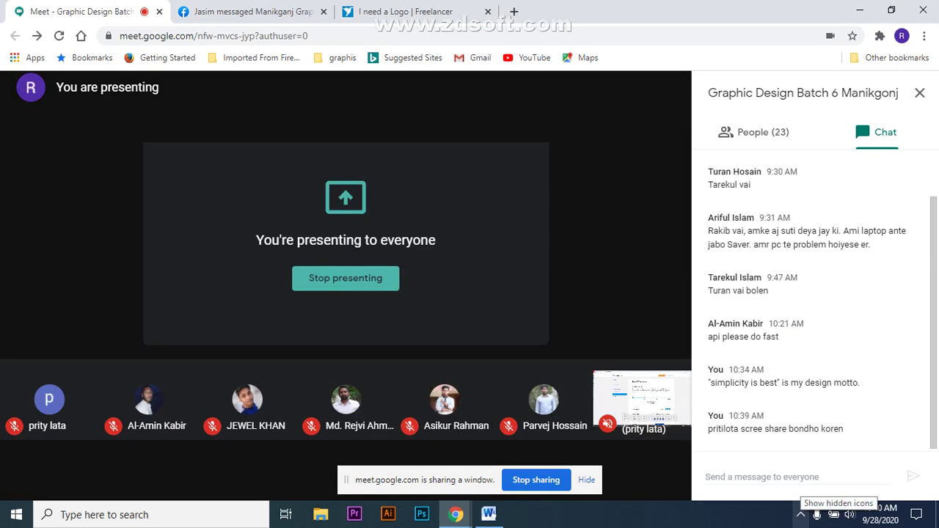
left_click(800, 514)
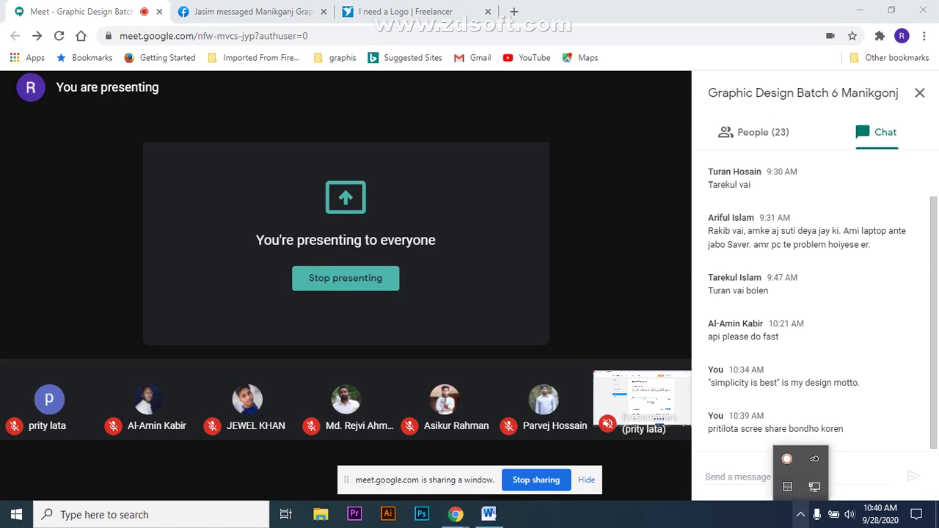
left_click(787, 458)
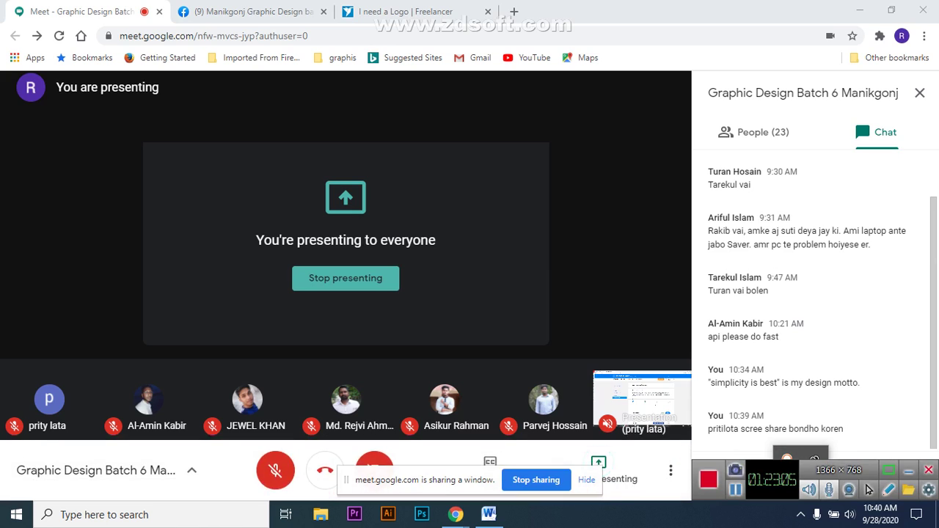